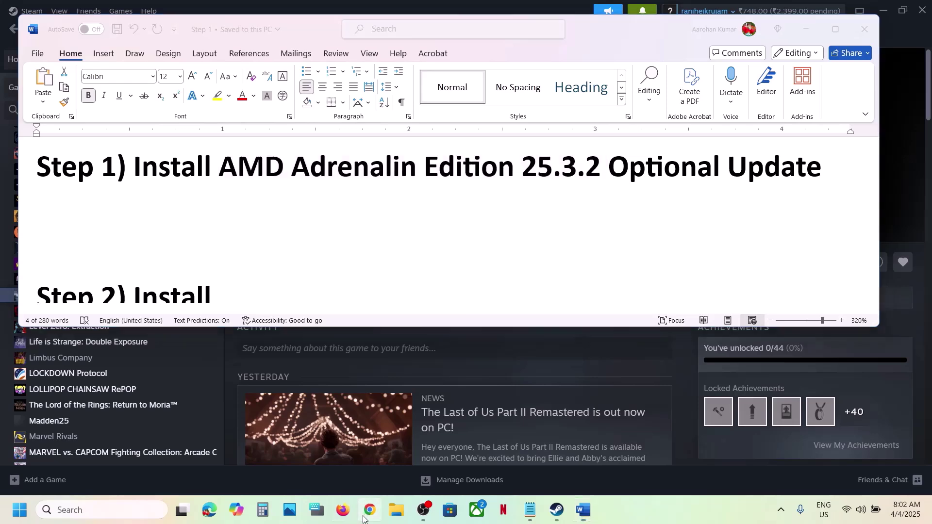
# Step: Search the web for "AMD Adrenalin Edition 25.3.2" and open AMD's Optional Update release notes
pyautogui.write('AMD Adrenalin Edition 25.3.2')
pyautogui.press('Return')
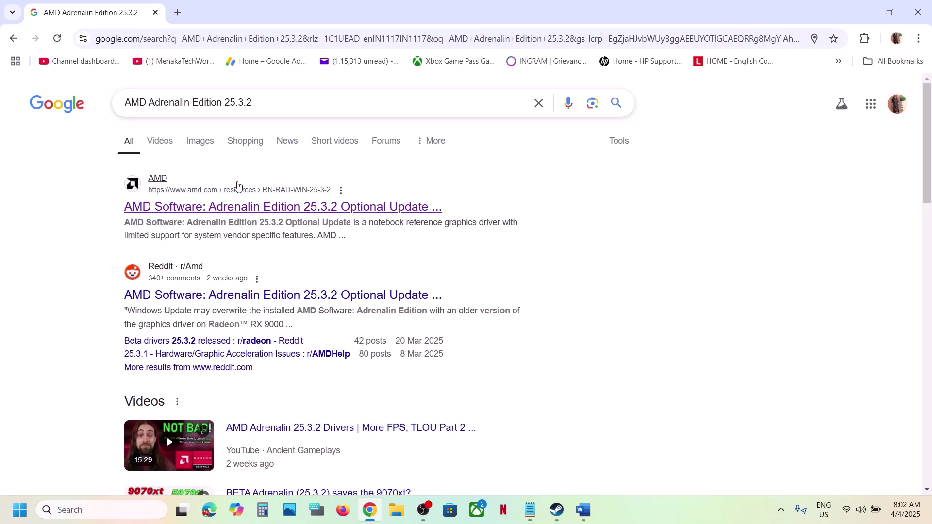
pyautogui.click(216, 210)
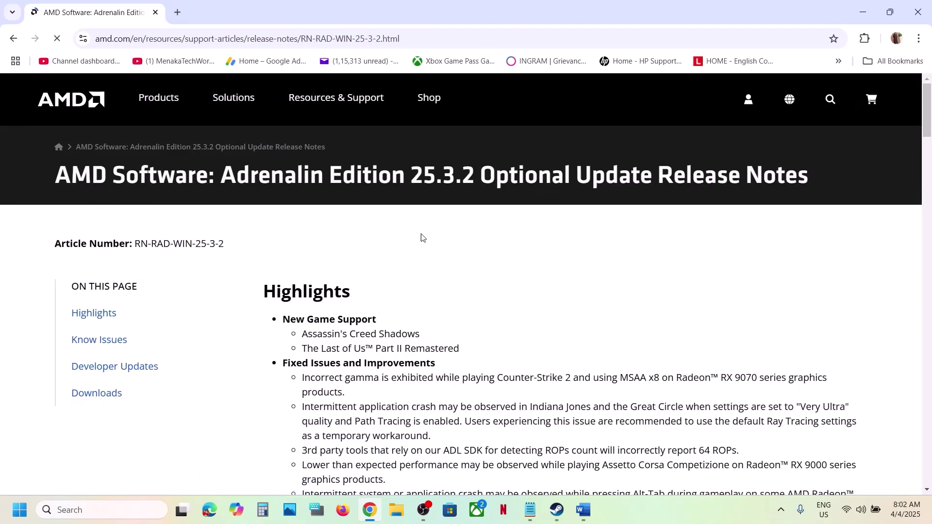
# Step: Download the Adrenalin Edition 25.3.2 Optional Update driver for Windows 10 and Windows 11 64-bit, and show the download's progress
pyautogui.scroll(-2, 460, 296)
pyautogui.scroll(-20, 460, 296)
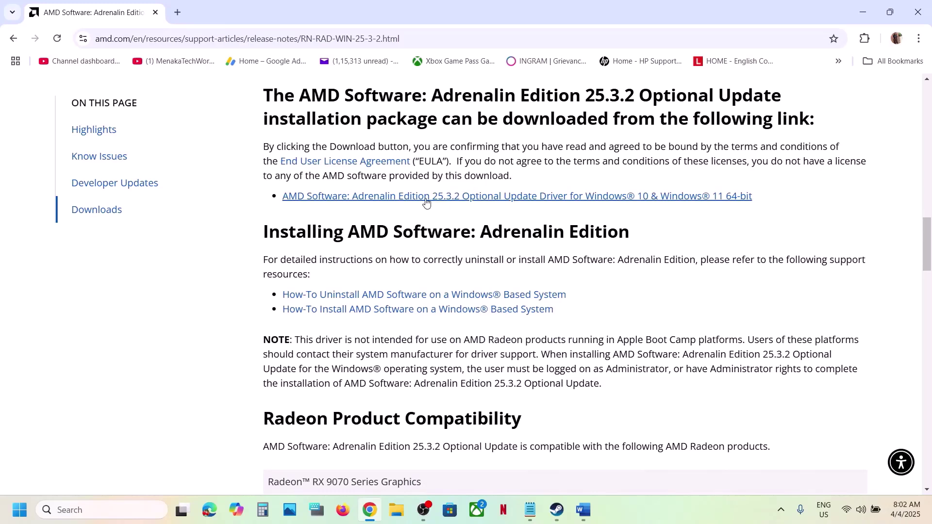
pyautogui.click(501, 197)
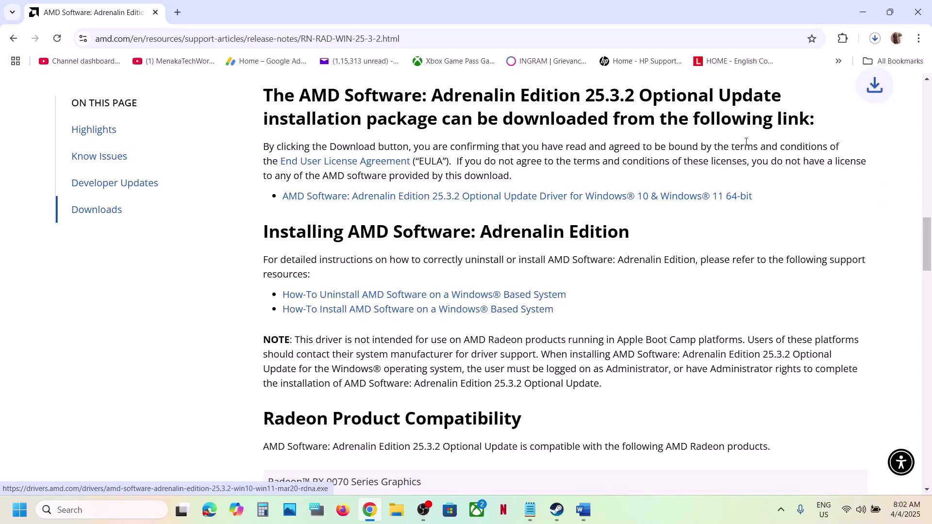
pyautogui.click(876, 40)
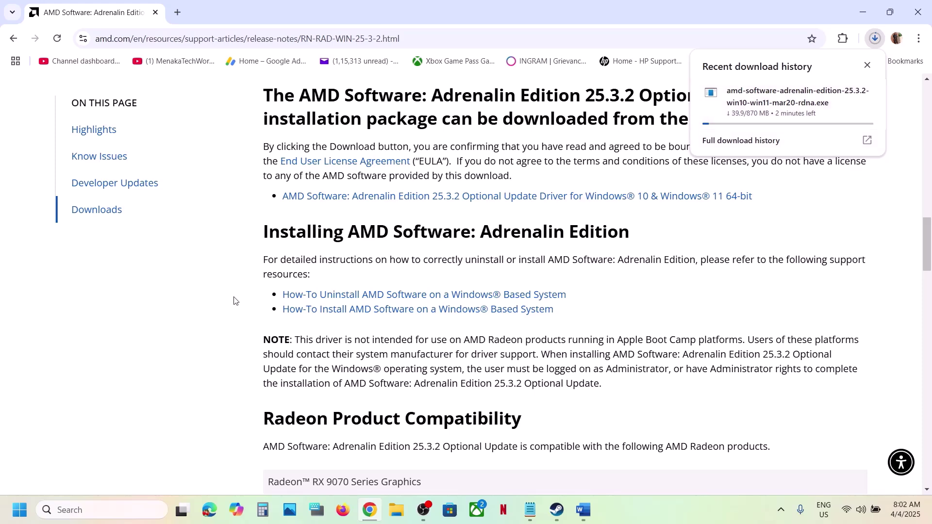
pyautogui.click(20, 510)
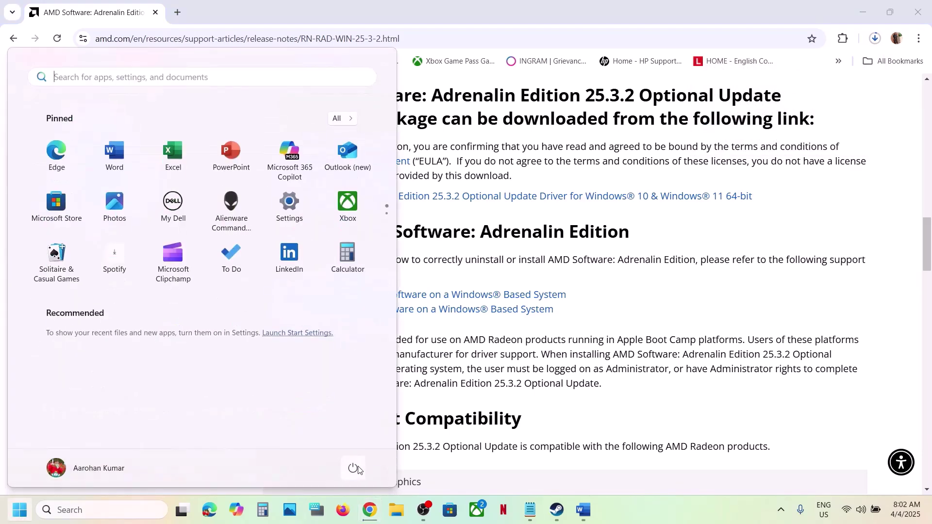
pyautogui.click(353, 469)
pyautogui.press('Escape')
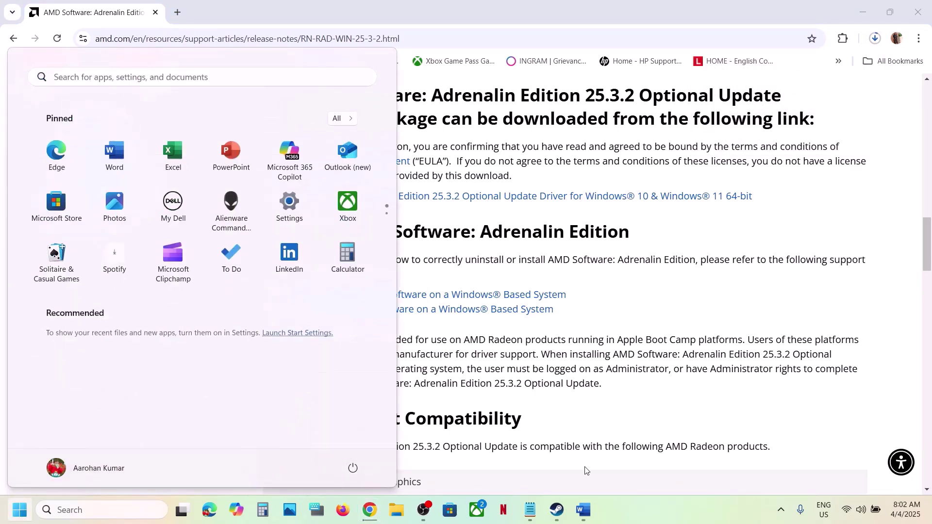
# Step: Switch to the Word notes, read Step 2 and highlight the line "Verify the game files."
pyautogui.click(557, 511)
pyautogui.click(583, 510)
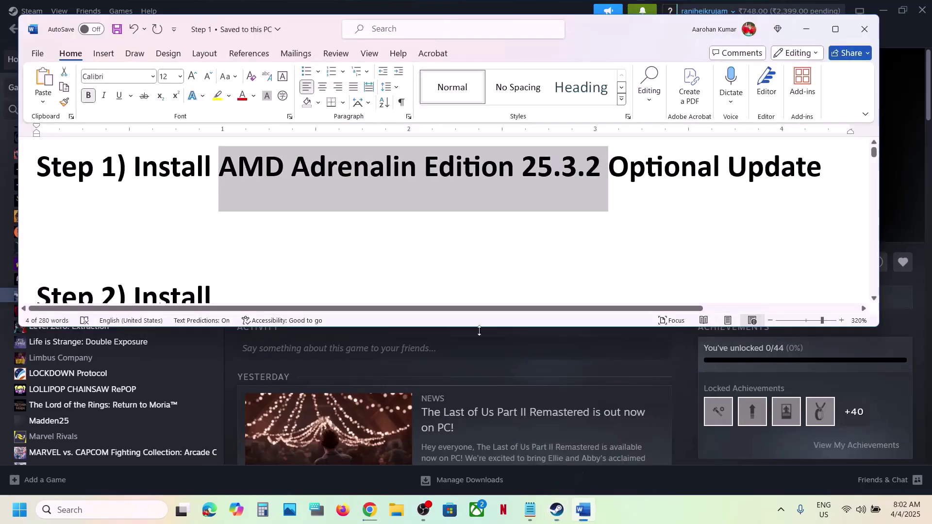
pyautogui.scroll(-4, 359, 260)
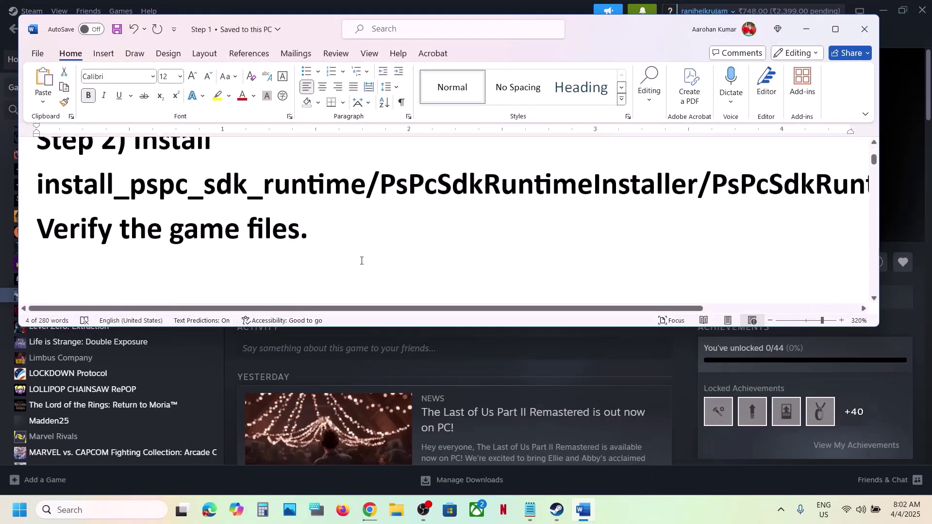
pyautogui.moveTo(316, 225); pyautogui.dragTo(38, 227)
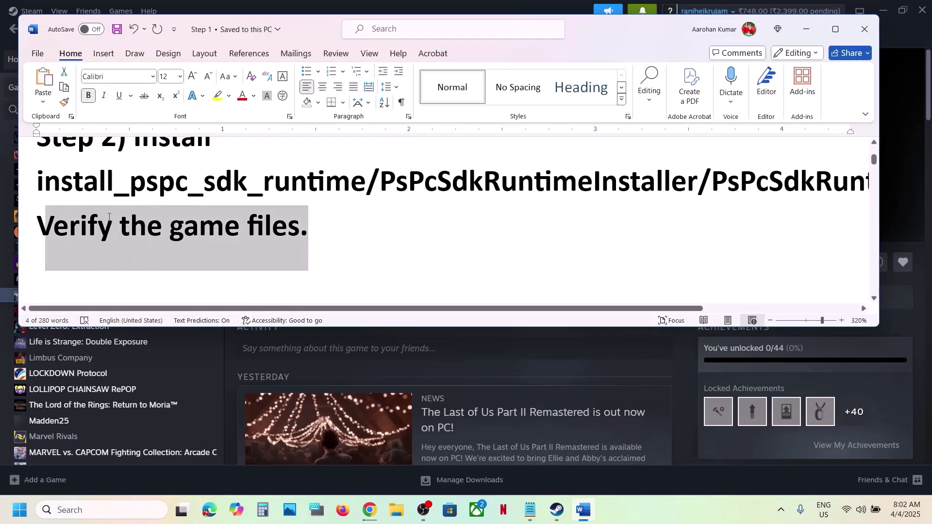
# Step: Switch to Steam and open the local files folder of The Last of Us Part II Remastered
pyautogui.click(391, 13)
pyautogui.rightClick(101, 296)
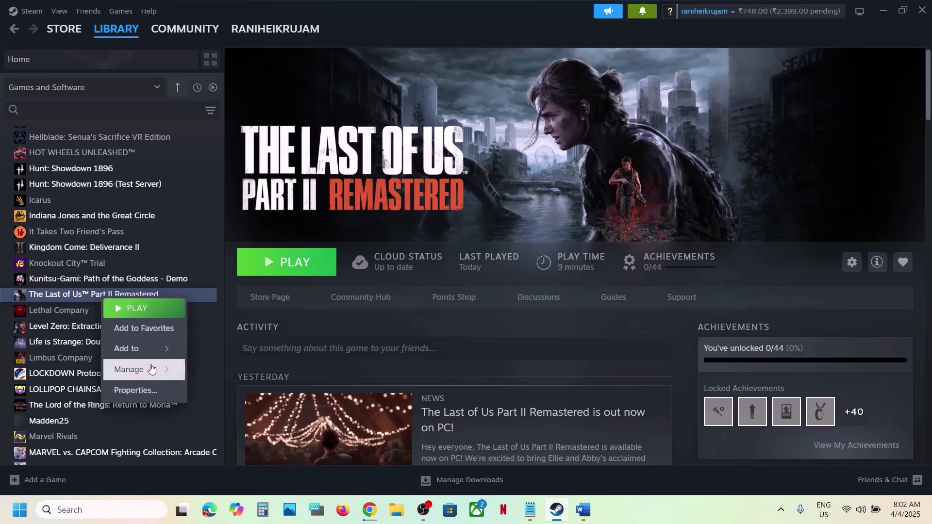
pyautogui.moveTo(186, 368)
pyautogui.click(256, 393)
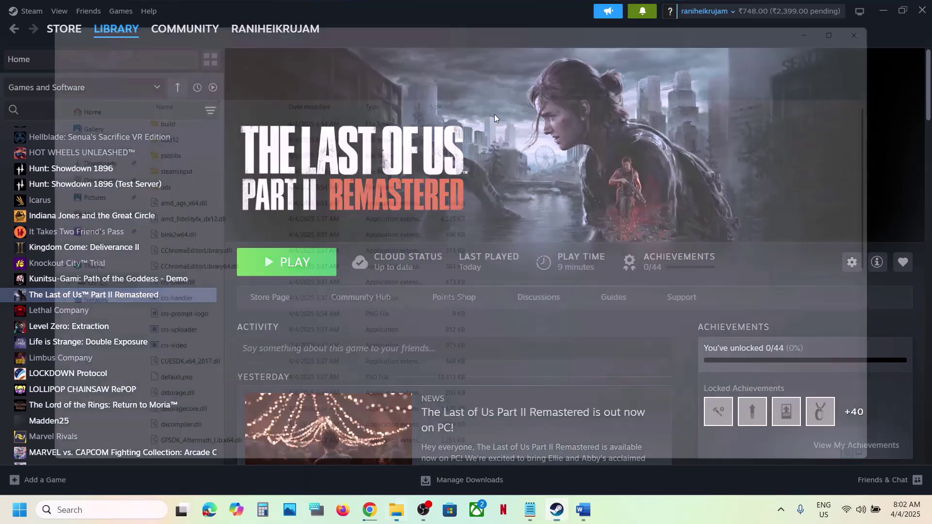
# Step: Run the install_pspc_sdk_runtime batch file from the game folder as administrator and close its finished console window
pyautogui.scroll(-1, 159, 213)
pyautogui.scroll(-4, 159, 213)
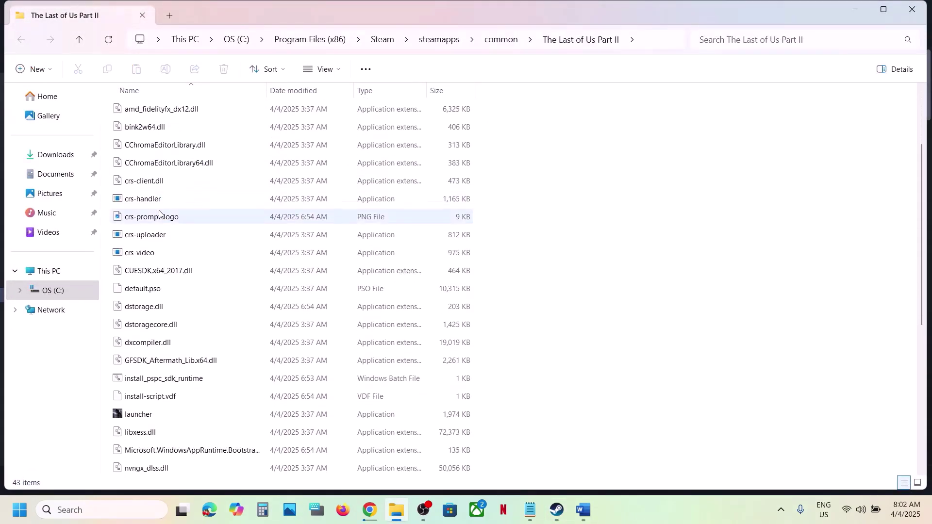
pyautogui.scroll(-3, 159, 213)
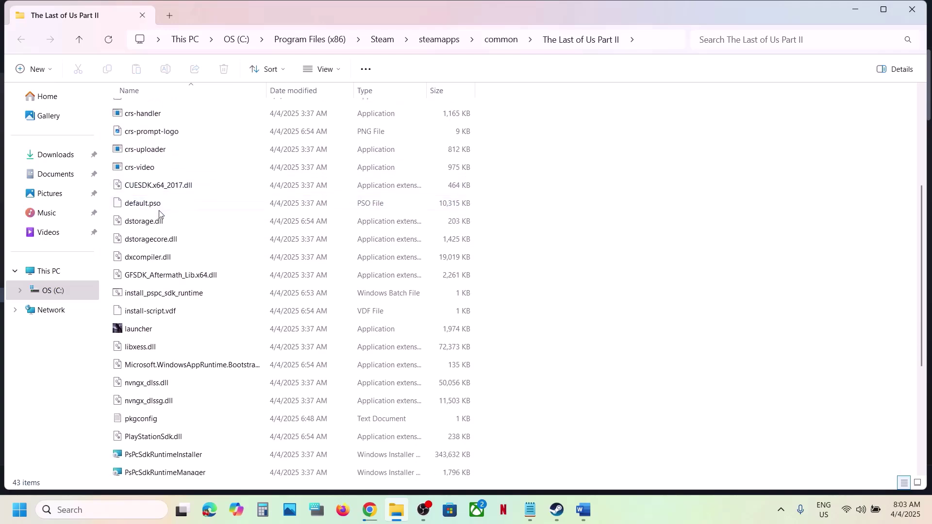
pyautogui.click(169, 271)
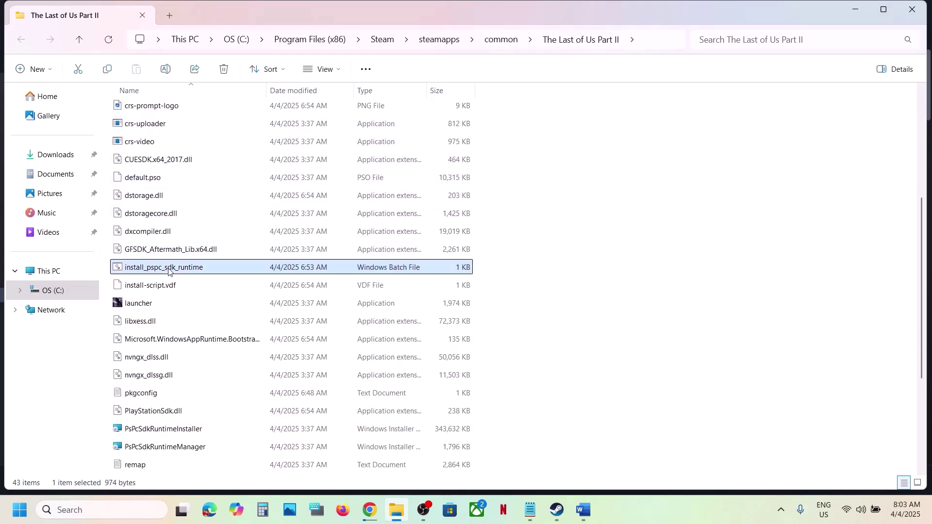
pyautogui.rightClick(204, 271)
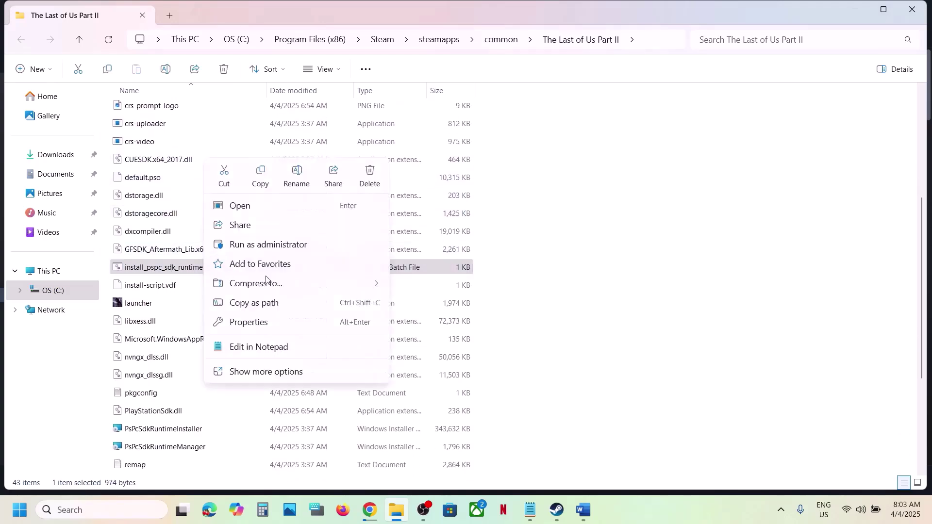
pyautogui.click(292, 245)
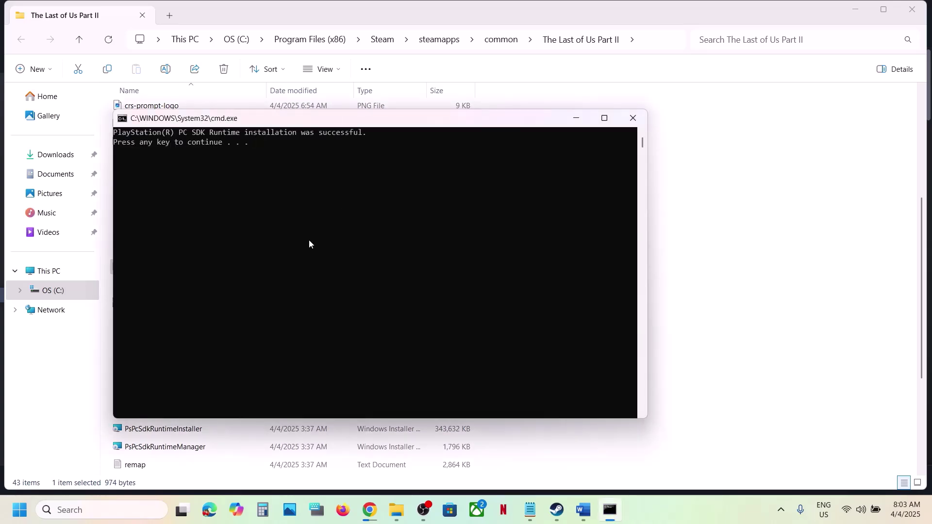
pyautogui.click(309, 243)
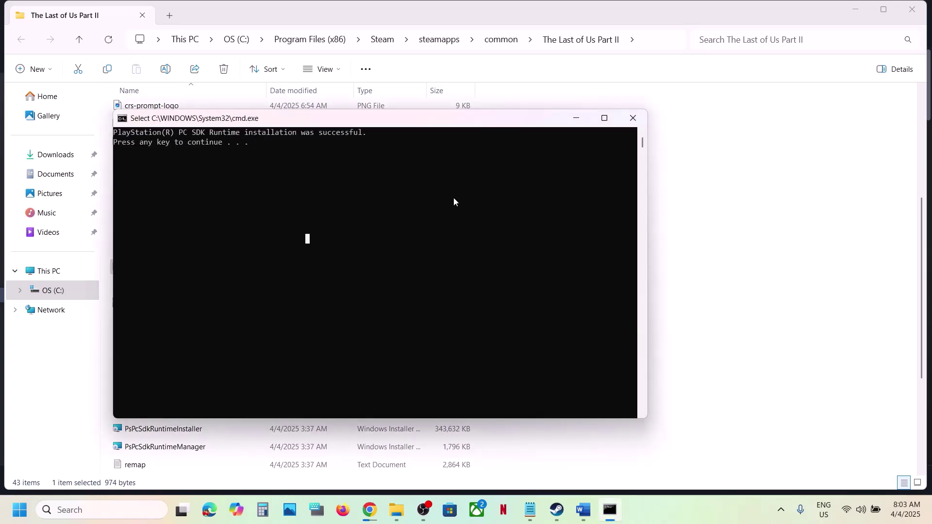
pyautogui.press('Return')
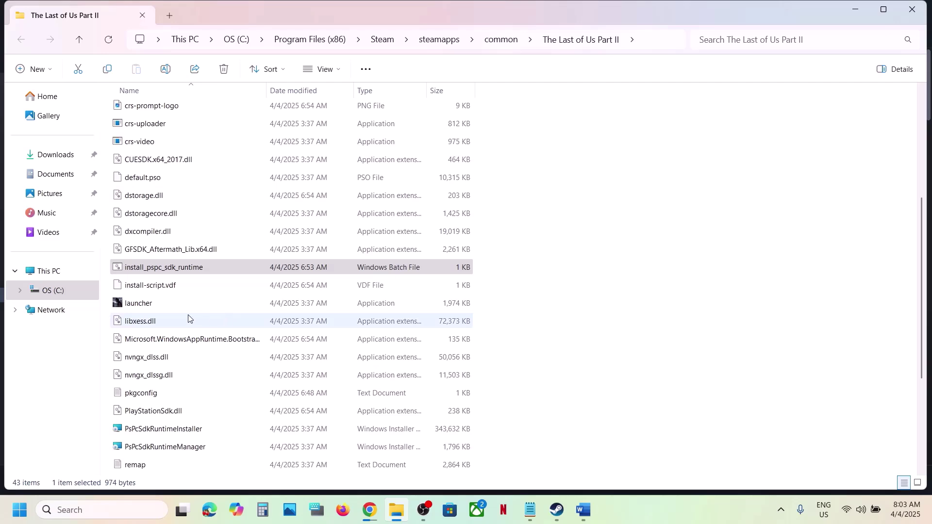
# Step: Run the PsPcSdkRuntimeInstaller package from the game folder
pyautogui.click(557, 510)
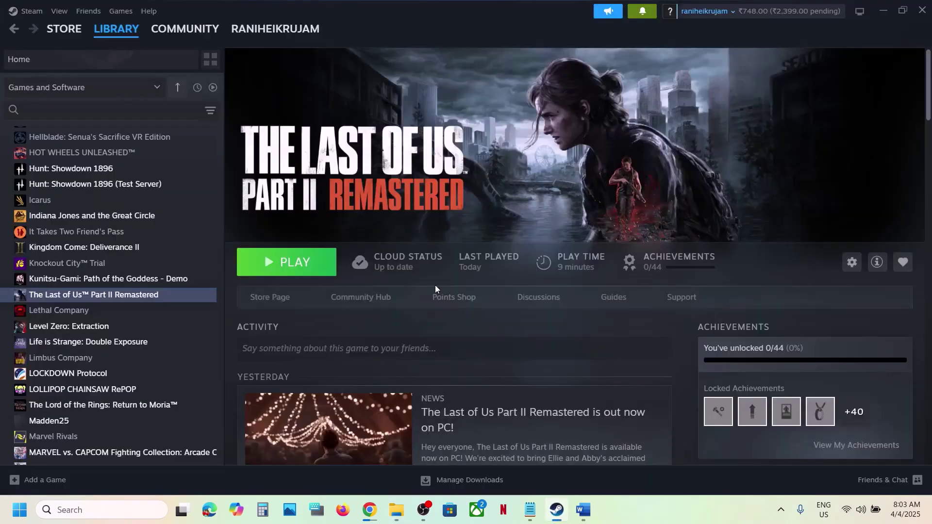
pyautogui.click(557, 510)
pyautogui.scroll(-1, 258, 292)
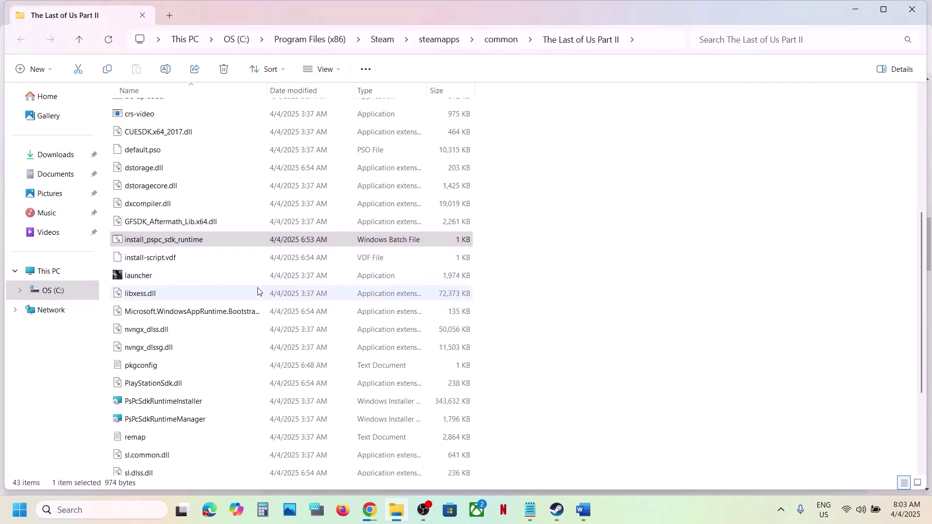
pyautogui.scroll(-3, 258, 291)
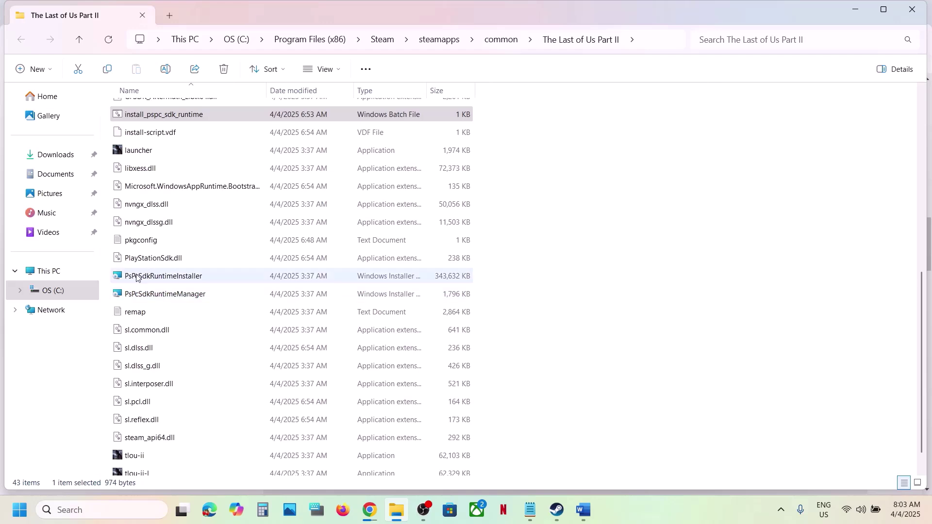
pyautogui.click(136, 277)
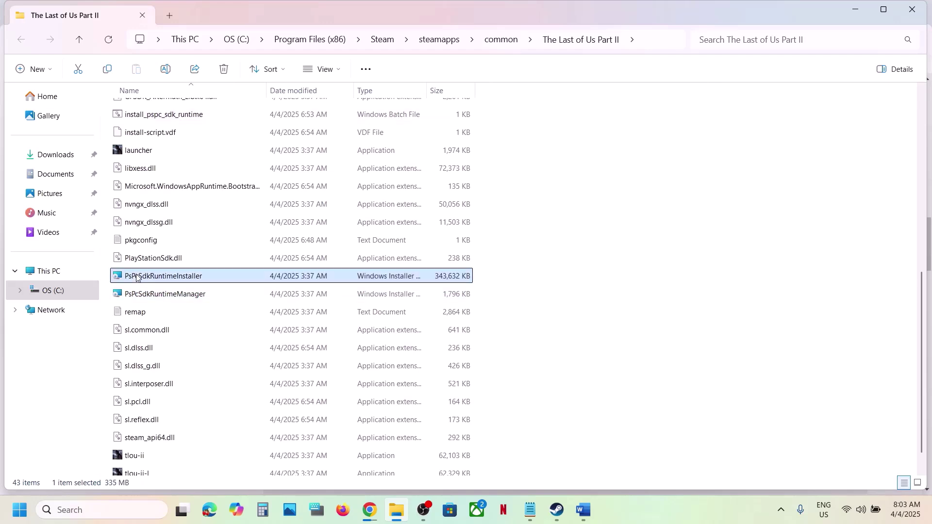
pyautogui.rightClick(171, 281)
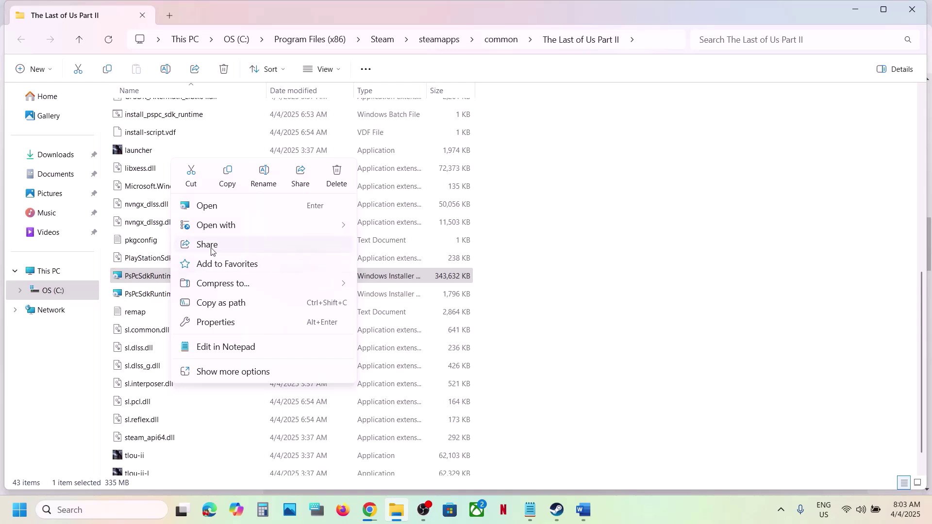
pyautogui.doubleClick(144, 285)
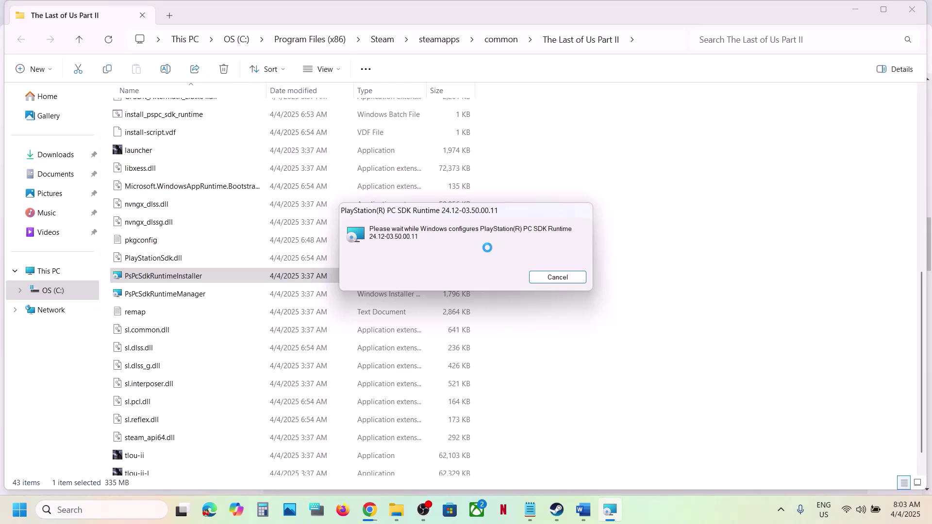
# Step: Try to run the PsPcSdkRuntimeManager package, and cancel its installation
pyautogui.click(214, 297)
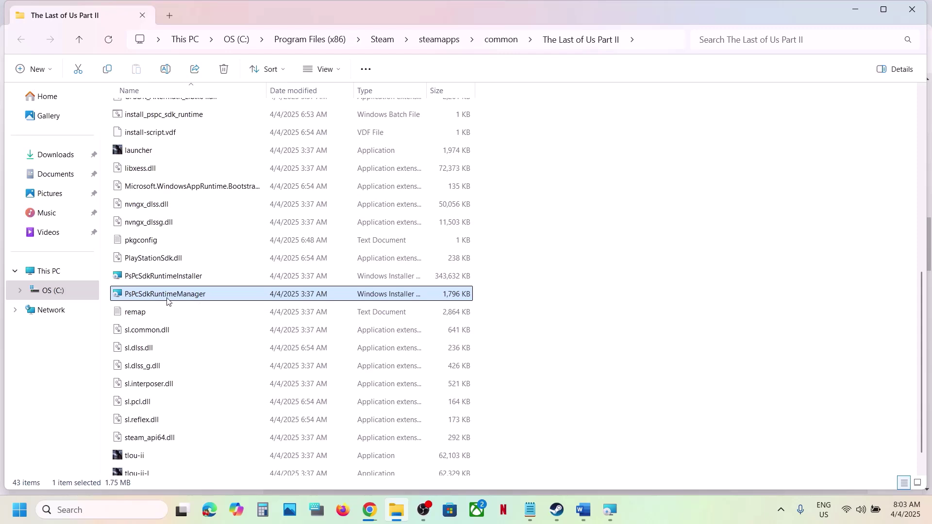
pyautogui.doubleClick(197, 297)
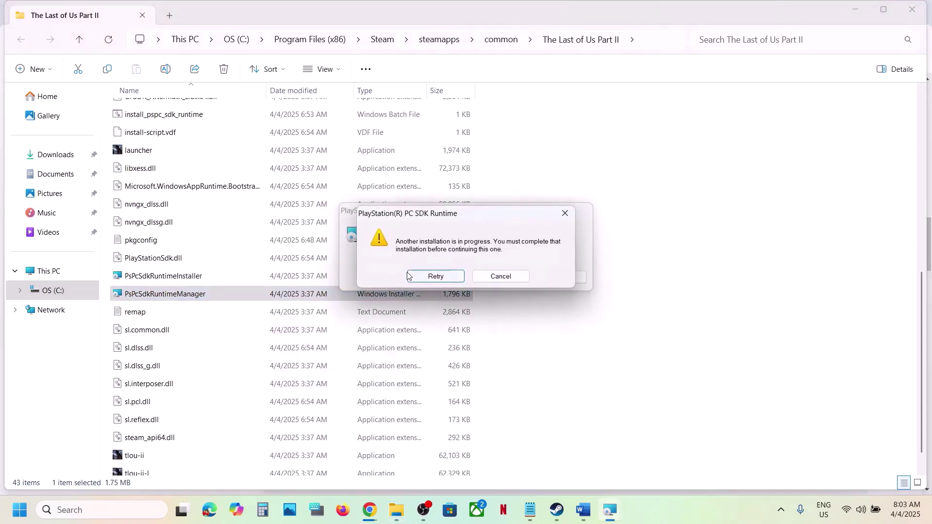
pyautogui.click(502, 276)
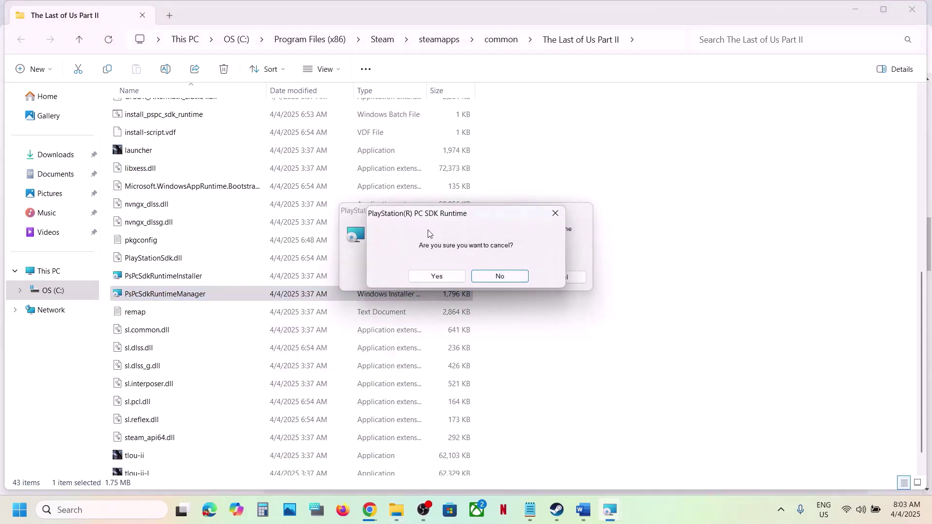
pyautogui.click(446, 277)
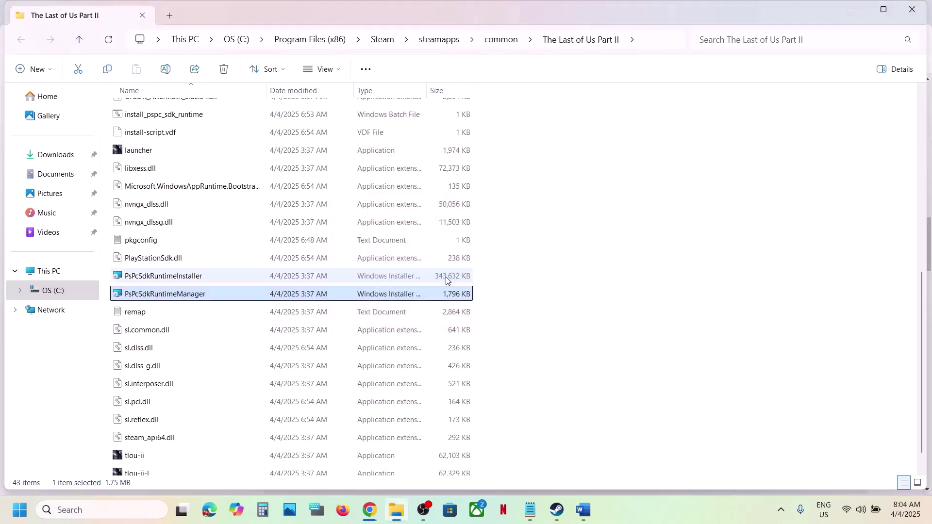
# Step: Run the PsPcSdkRuntimeInstaller package again and select the PsPcSdkRuntimeManager file in the game folder
pyautogui.doubleClick(189, 277)
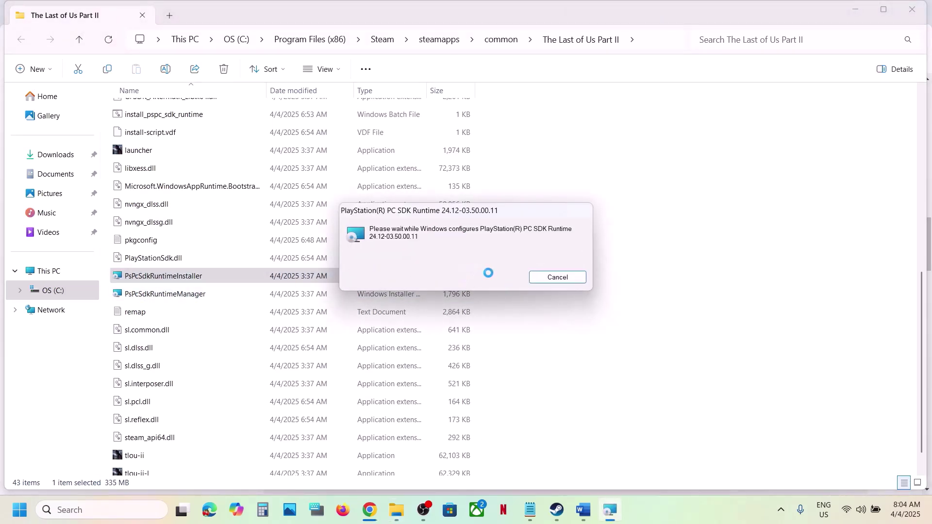
pyautogui.click(557, 510)
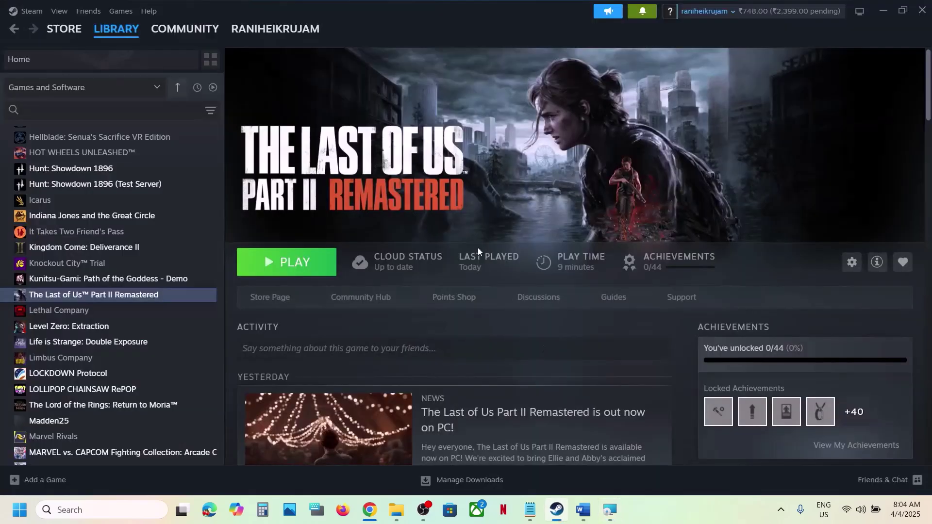
pyautogui.click(565, 515)
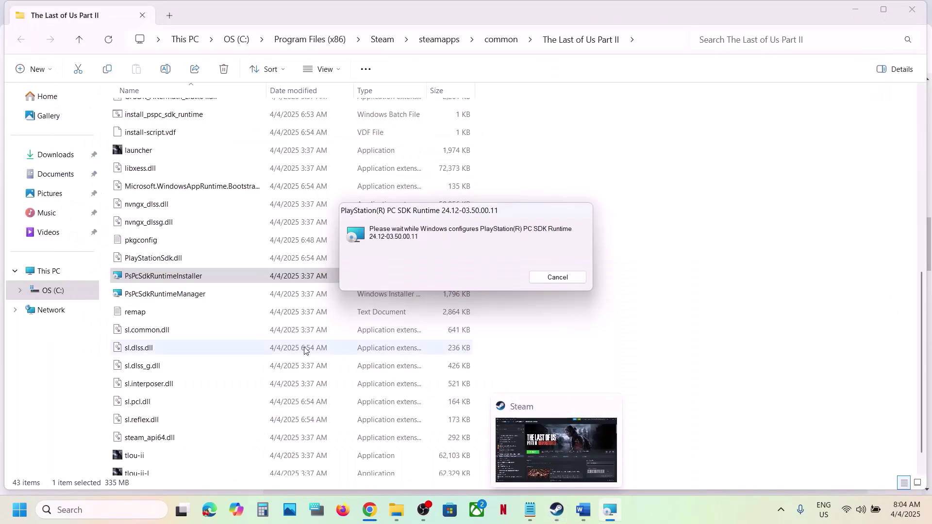
pyautogui.click(151, 294)
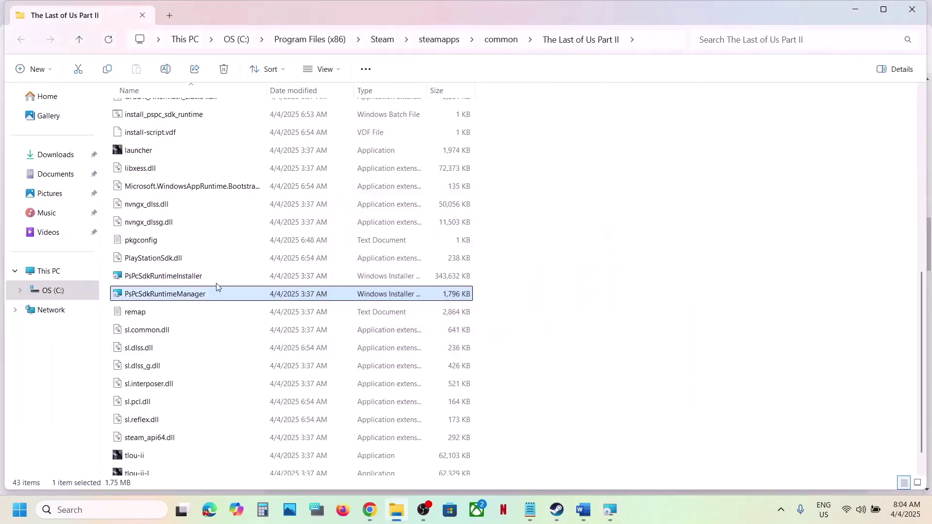
# Step: Switch to the Word troubleshooting notes and read the instruction about verifying the game files
pyautogui.click(583, 515)
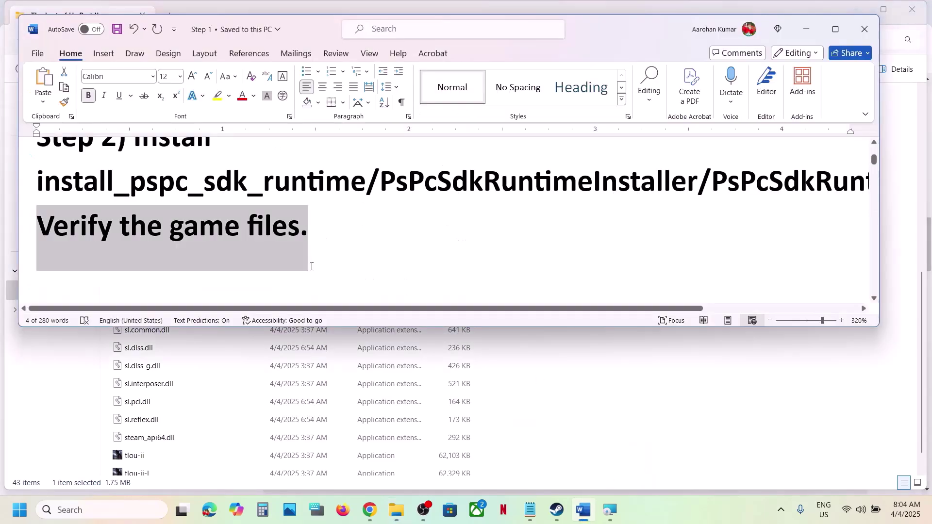
pyautogui.scroll(-3, 312, 263)
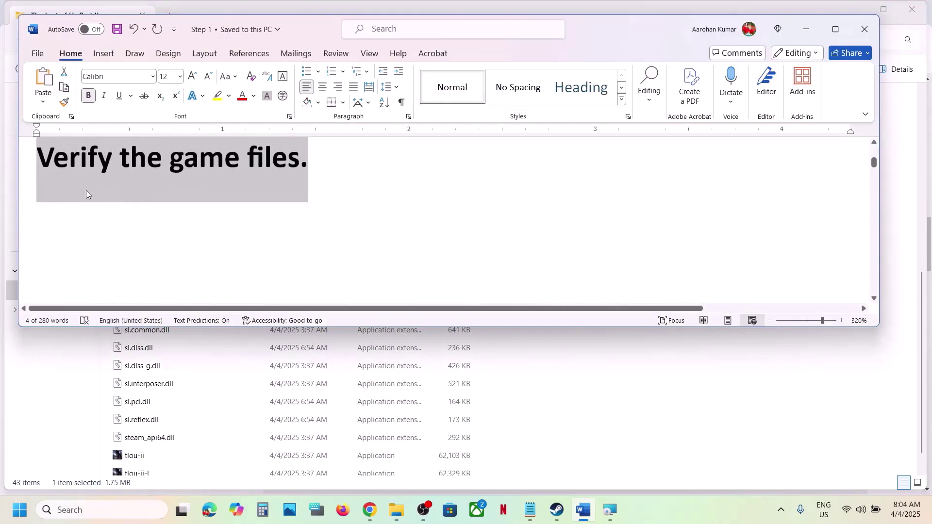
pyautogui.click(80, 174)
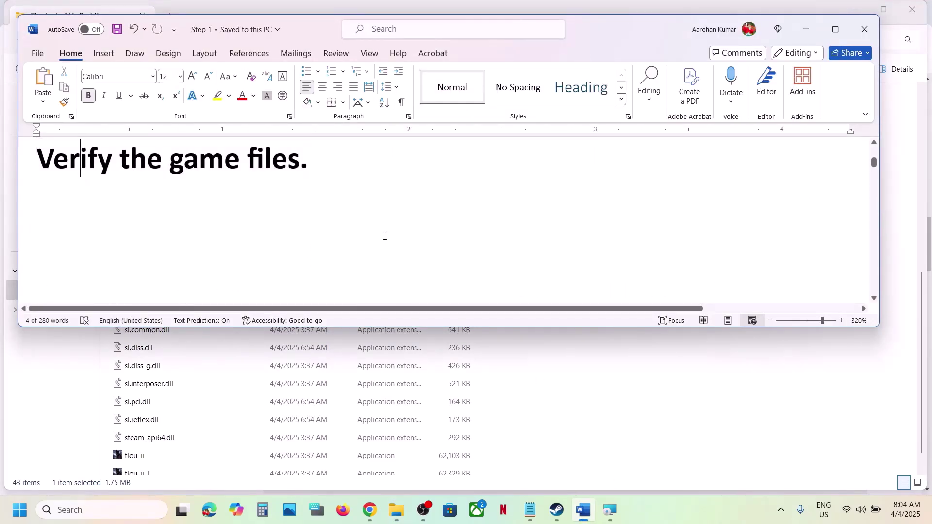
# Step: In Steam, view the Installed Files properties of The Last of Us Part II Remastered, and close the properties window
pyautogui.click(557, 519)
pyautogui.rightClick(152, 301)
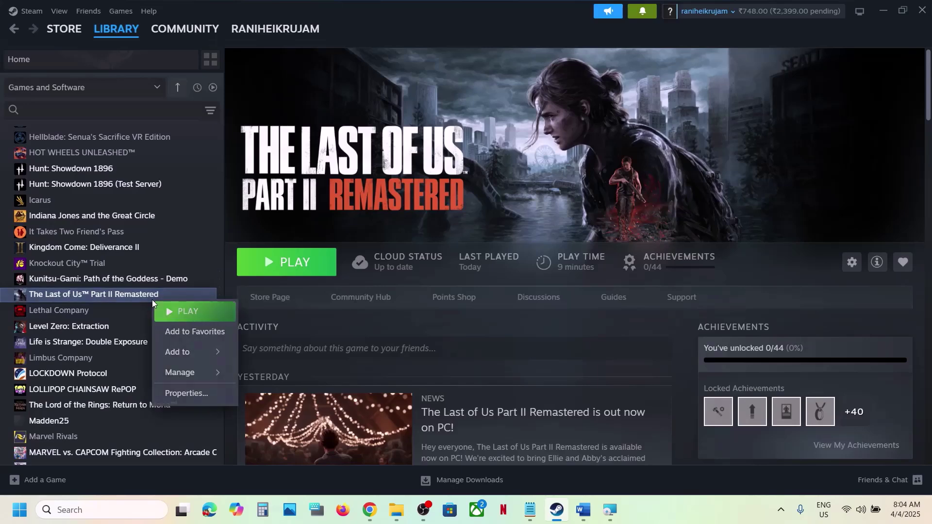
pyautogui.click(193, 390)
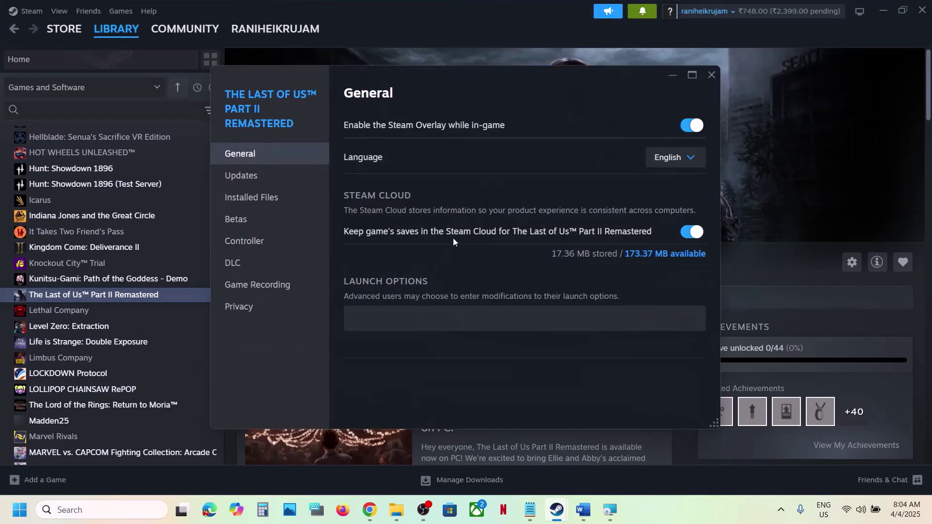
pyautogui.click(268, 201)
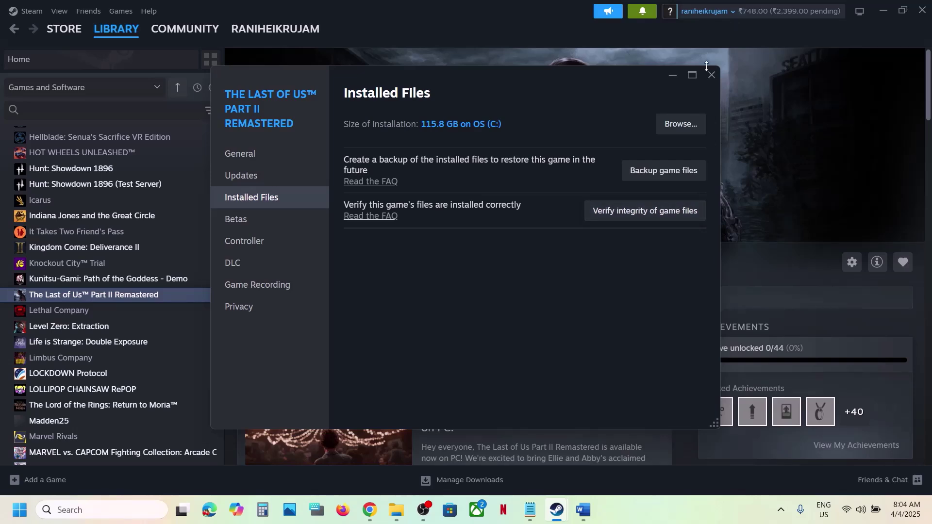
pyautogui.moveTo(707, 66); pyautogui.dragTo(709, 1)
pyautogui.click(710, 8)
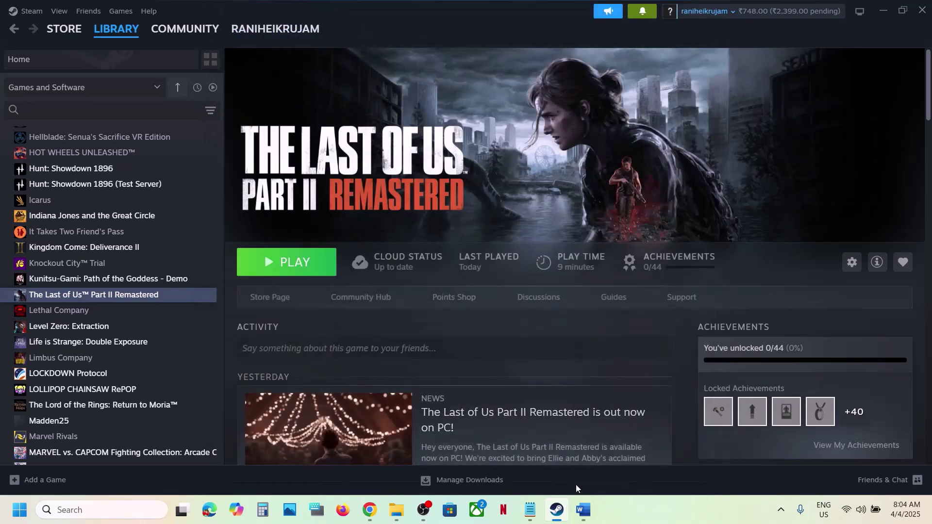
# Step: In the Word notes, read the Step 3 advice on adding the game exe to Malwarebytes or disabling it before launching the game
pyautogui.click(583, 510)
pyautogui.scroll(-5, 335, 279)
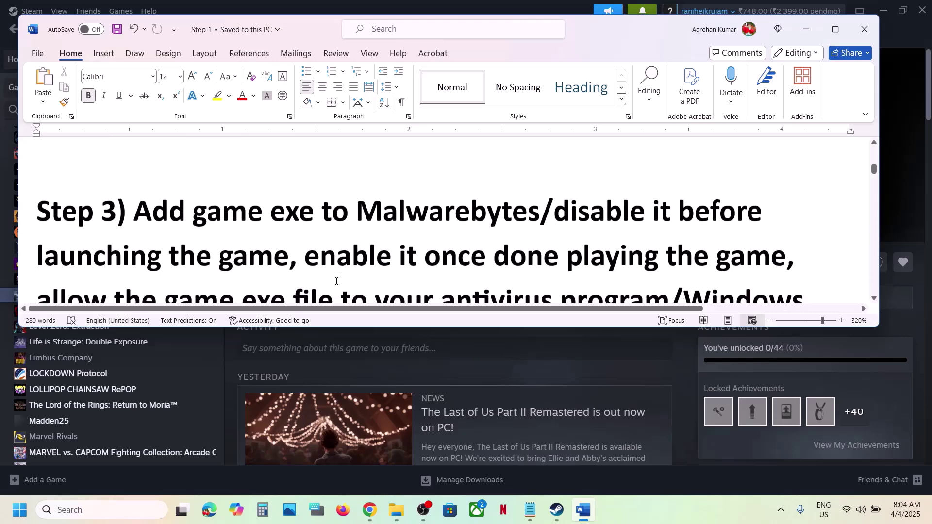
pyautogui.scroll(-1, 336, 281)
pyautogui.moveTo(135, 188); pyautogui.dragTo(424, 189)
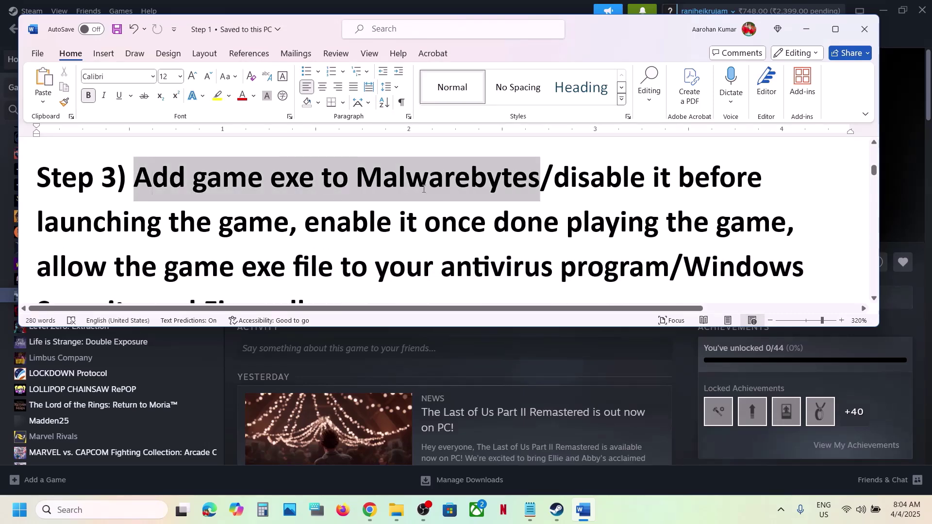
pyautogui.click(529, 183)
pyautogui.moveTo(357, 179); pyautogui.dragTo(540, 177)
pyautogui.moveTo(179, 185); pyautogui.dragTo(357, 181)
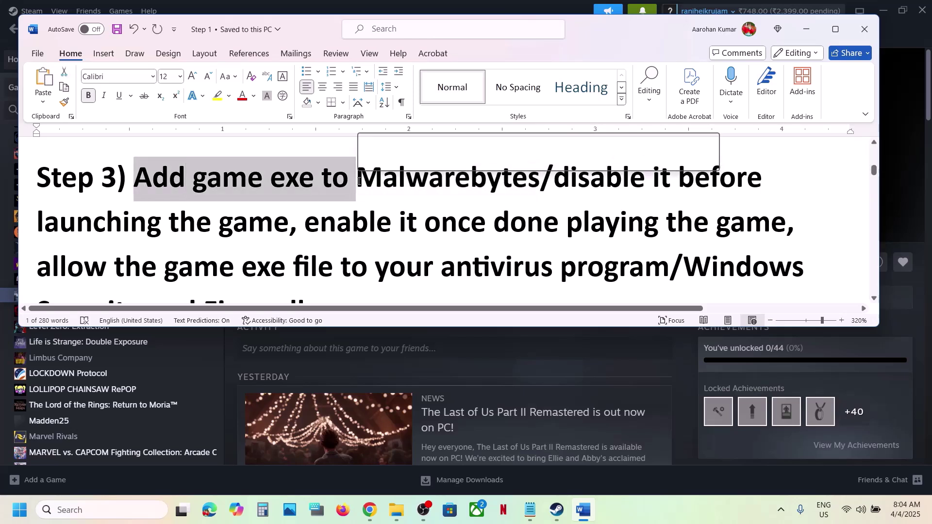
pyautogui.click(445, 180)
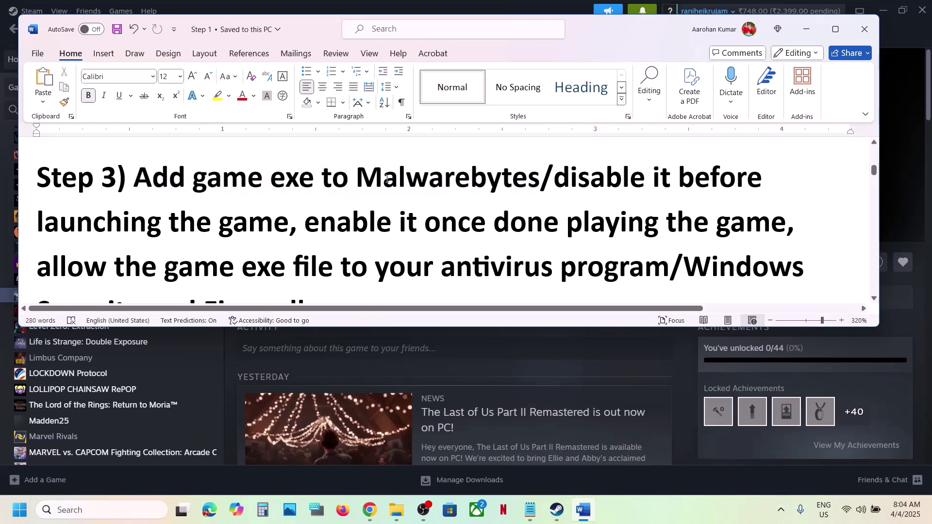
pyautogui.moveTo(358, 177); pyautogui.dragTo(678, 229)
pyautogui.click(286, 233)
pyautogui.click(677, 229)
pyautogui.doubleClick(406, 173)
pyautogui.scroll(-2, 406, 173)
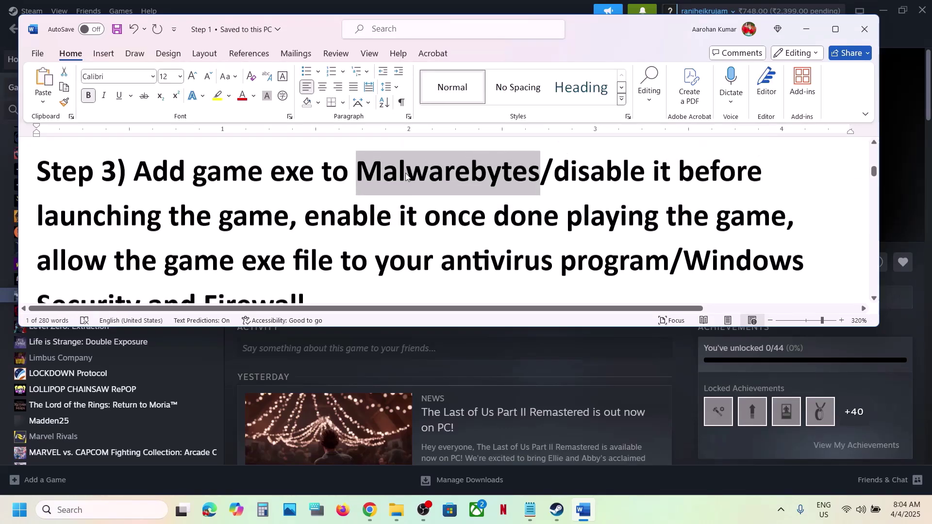
pyautogui.scroll(2, 406, 173)
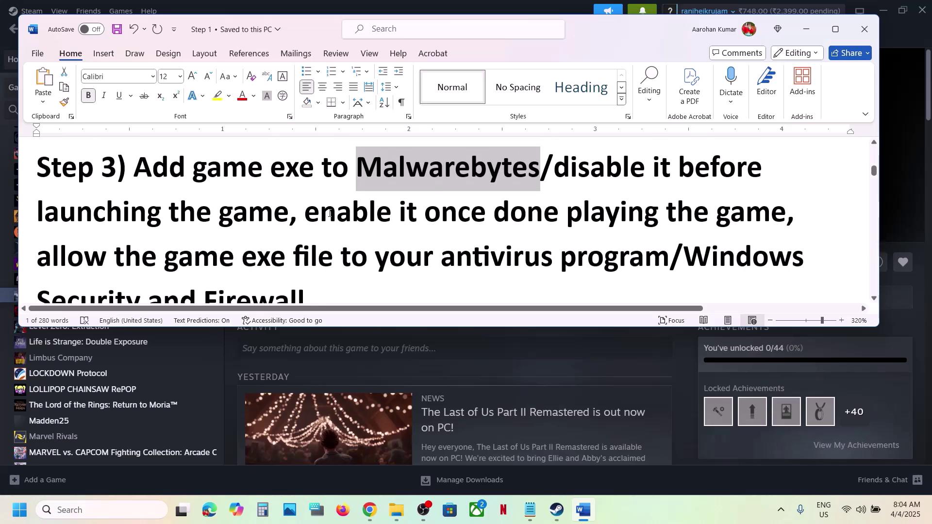
# Step: Read the rest of Step 3 on allowing the game exe in the antivirus program, Windows Security and Firewall, and return to Steam
pyautogui.scroll(-1, 324, 230)
pyautogui.tripleClick(529, 269)
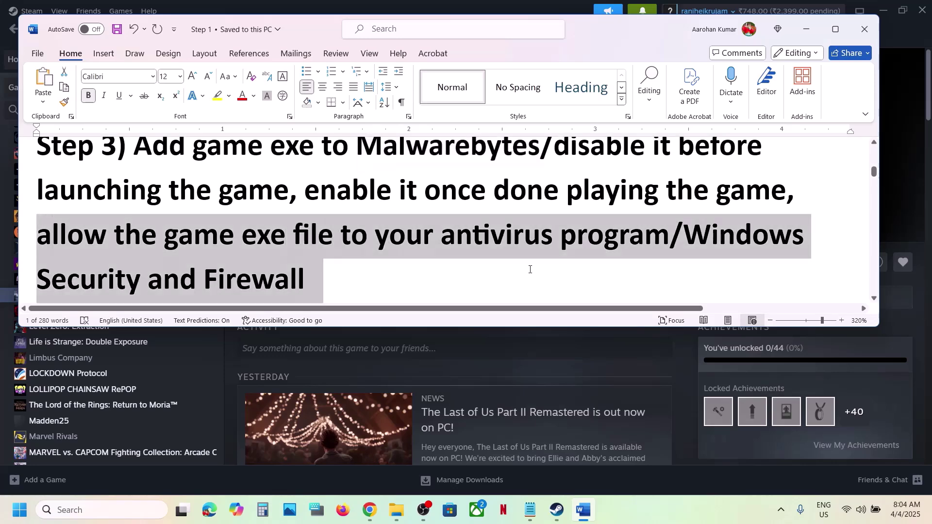
pyautogui.moveTo(557, 254); pyautogui.dragTo(671, 235)
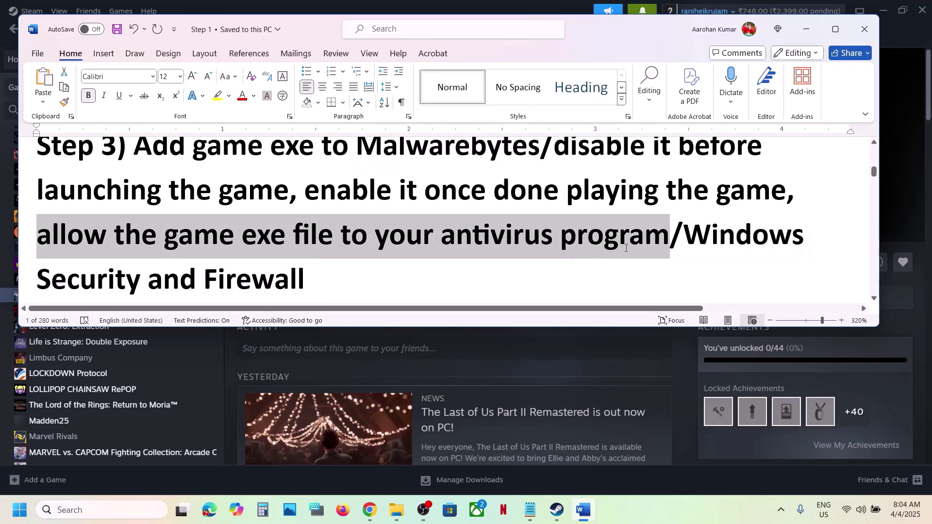
pyautogui.click(806, 30)
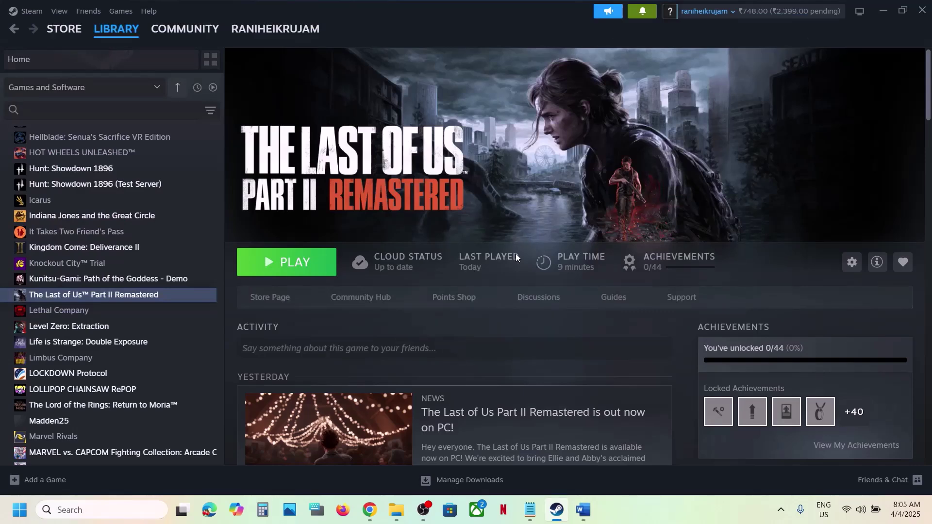
pyautogui.click(583, 510)
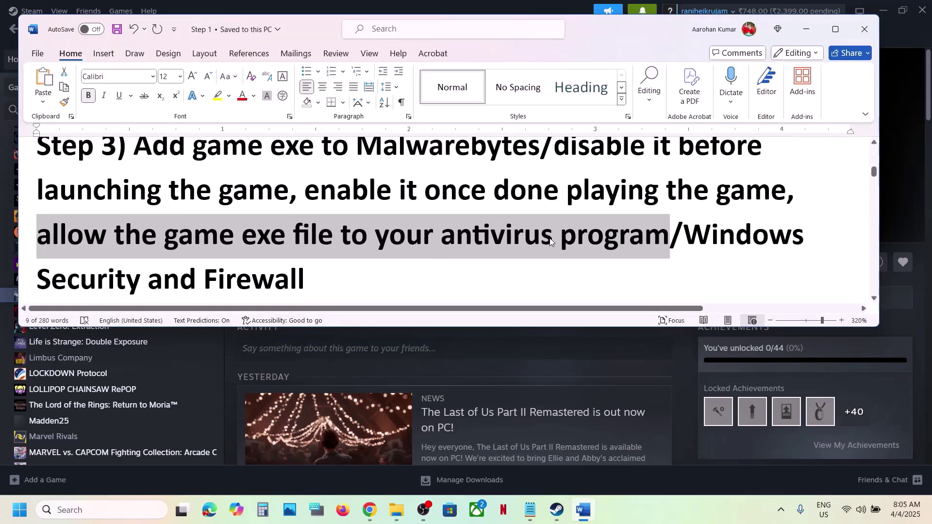
pyautogui.click(911, 214)
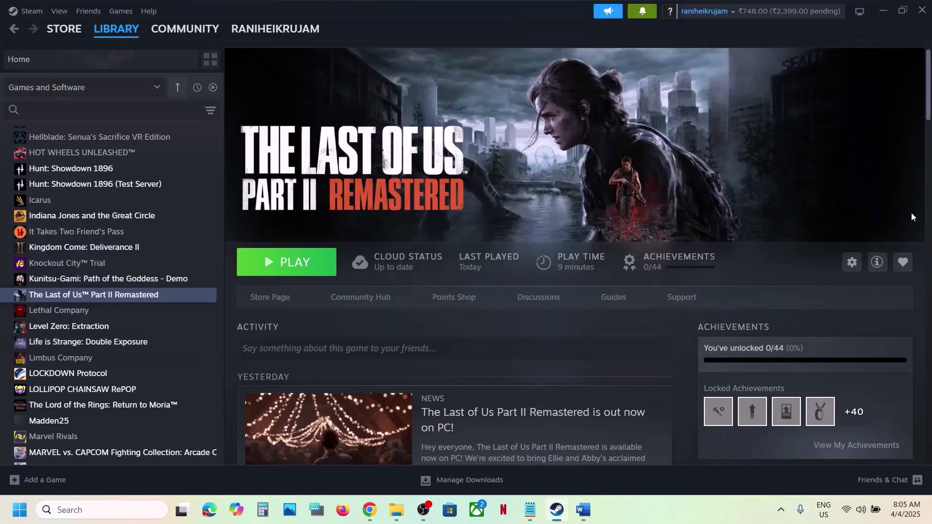
# Step: Open Virus & threat protection in Windows Security from the Privacy & security settings
pyautogui.press('super+i')
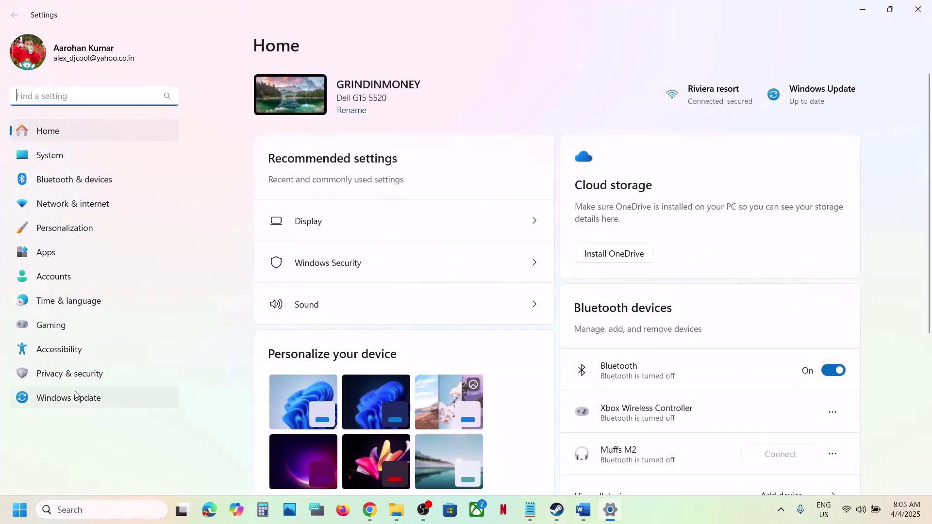
pyautogui.click(67, 380)
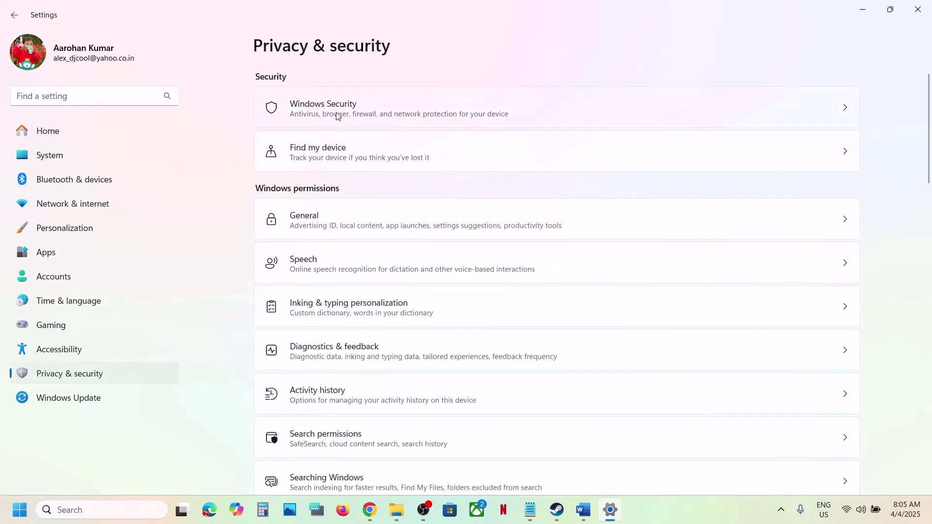
pyautogui.click(393, 125)
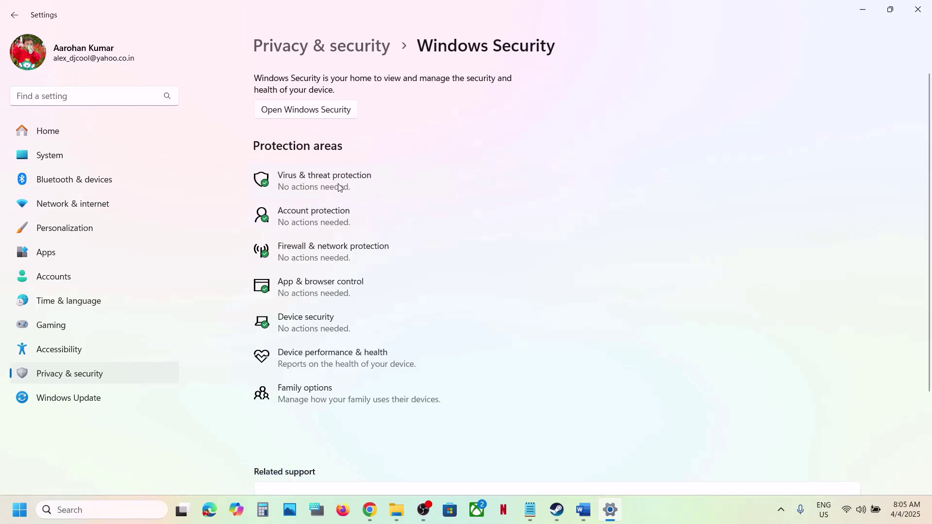
pyautogui.click(340, 188)
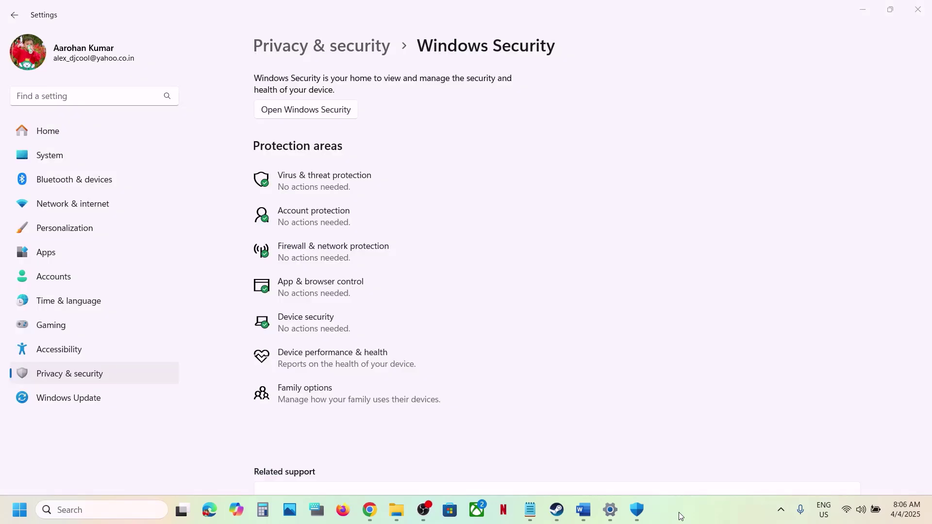
pyautogui.click(347, 185)
# Step: Open the list of apps allowed through Controlled folder access under Ransomware protection
pyautogui.scroll(-3, 379, 194)
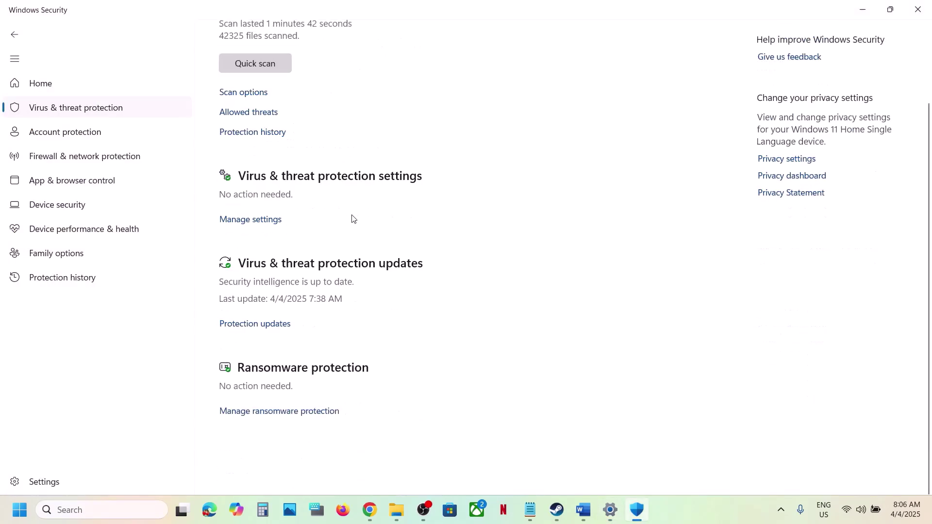
pyautogui.scroll(1, 340, 340)
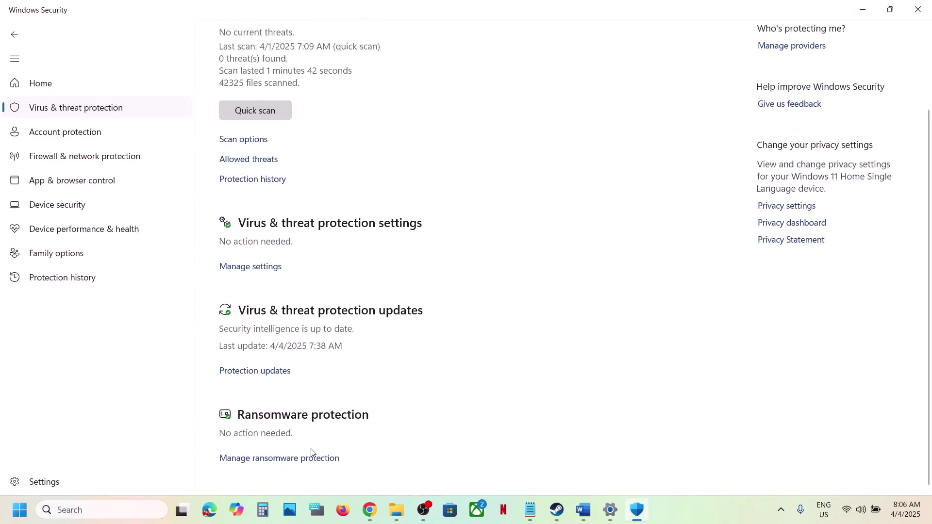
pyautogui.click(282, 459)
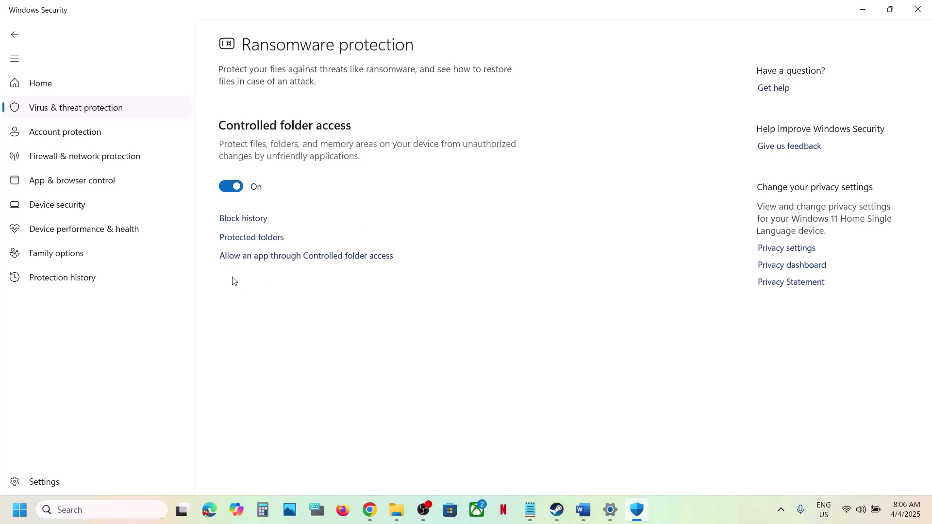
pyautogui.click(300, 258)
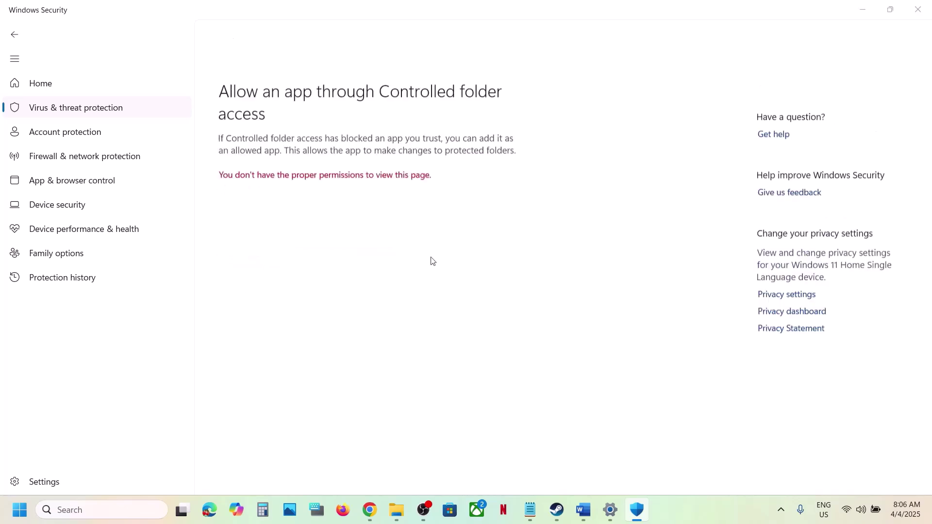
pyautogui.scroll(-3, 330, 252)
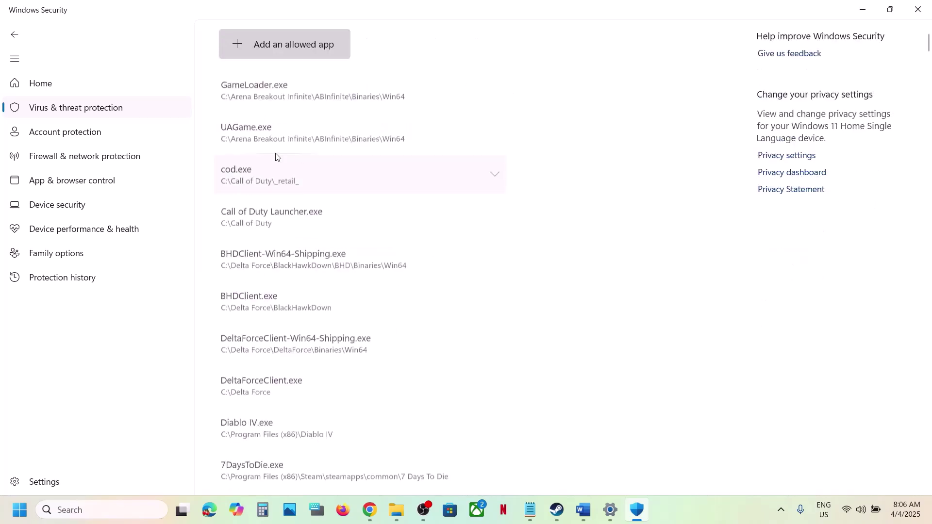
# Step: Start adding an allowed app for Controlled folder access and browse to C:\Program Files (x86)\Steam\steamapps\common
pyautogui.click(294, 58)
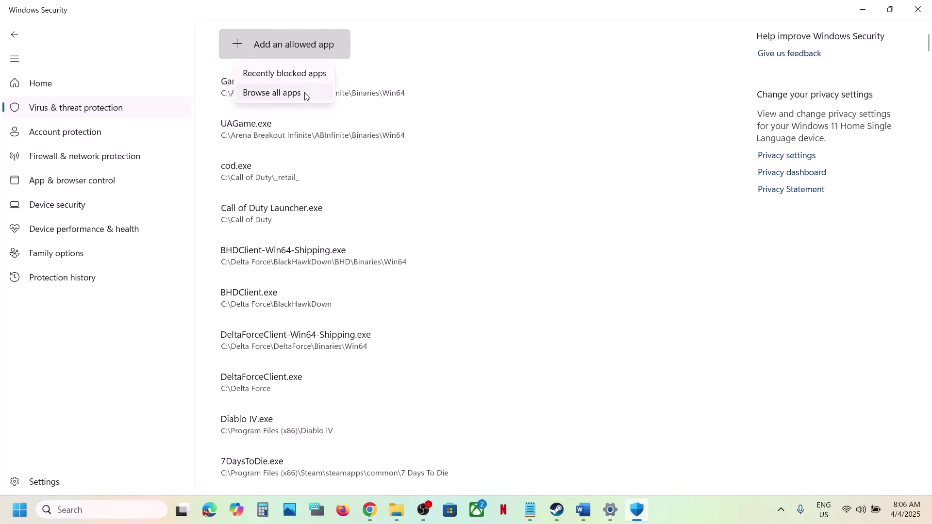
pyautogui.click(306, 93)
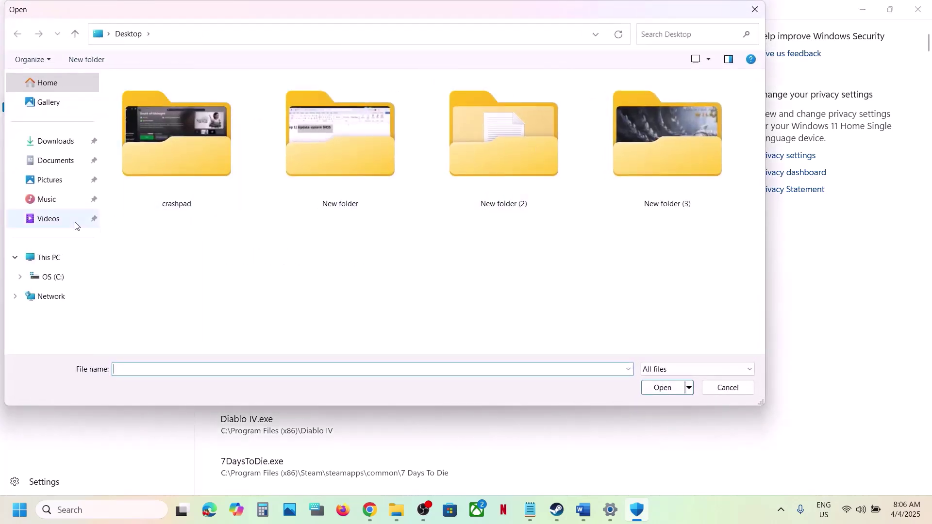
pyautogui.click(60, 257)
pyautogui.doubleClick(203, 106)
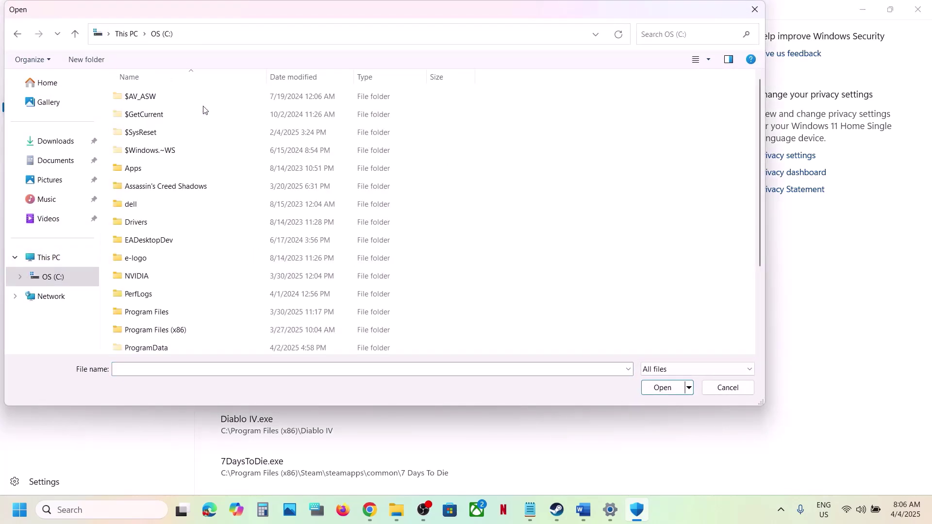
pyautogui.scroll(-2, 204, 211)
pyautogui.doubleClick(184, 222)
pyautogui.scroll(-5, 175, 243)
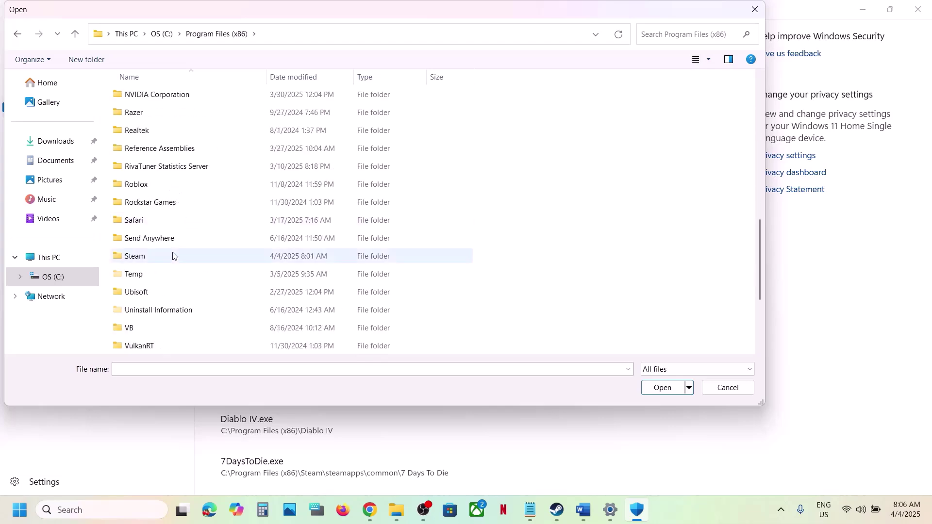
pyautogui.doubleClick(166, 257)
pyautogui.scroll(-5, 173, 225)
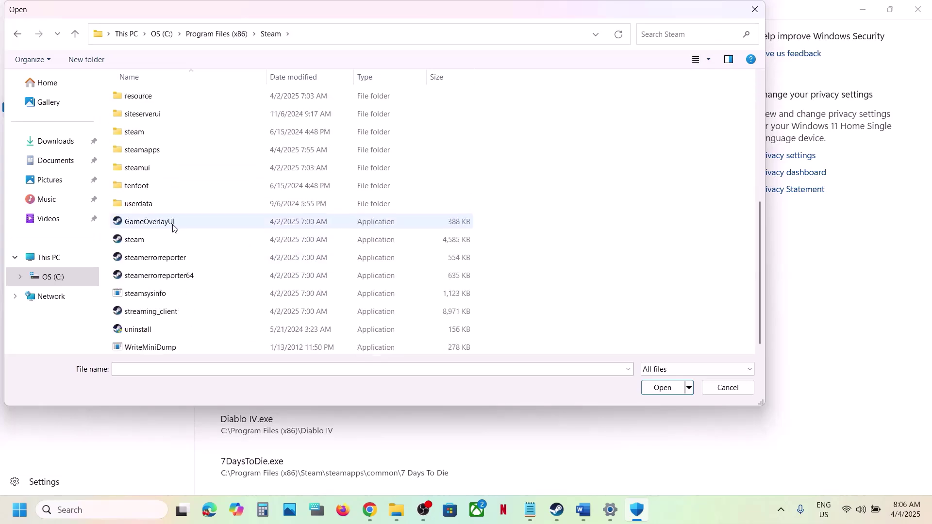
pyautogui.doubleClick(155, 156)
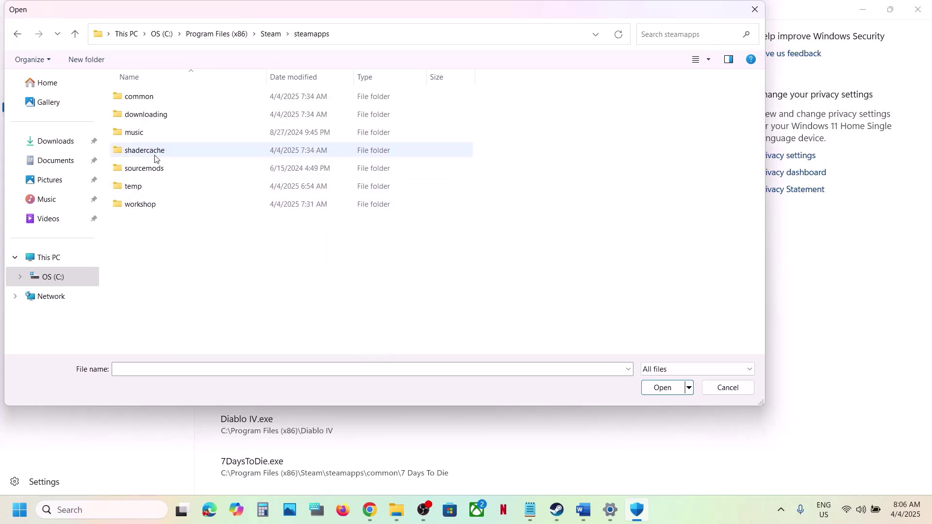
pyautogui.doubleClick(156, 96)
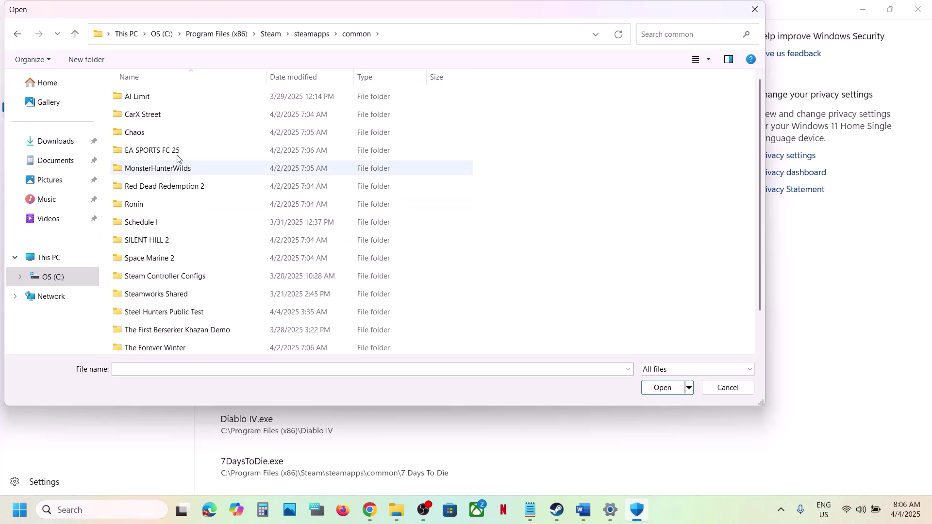
# Step: Add the tlou-ii application from The Last of Us Part II folder to the Controlled folder access allowed apps
pyautogui.scroll(-1, 160, 247)
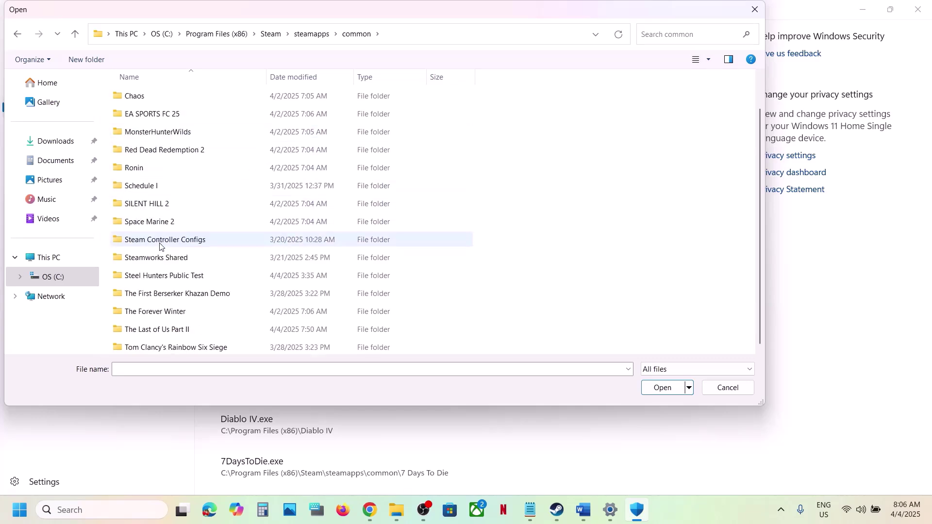
pyautogui.click(163, 330)
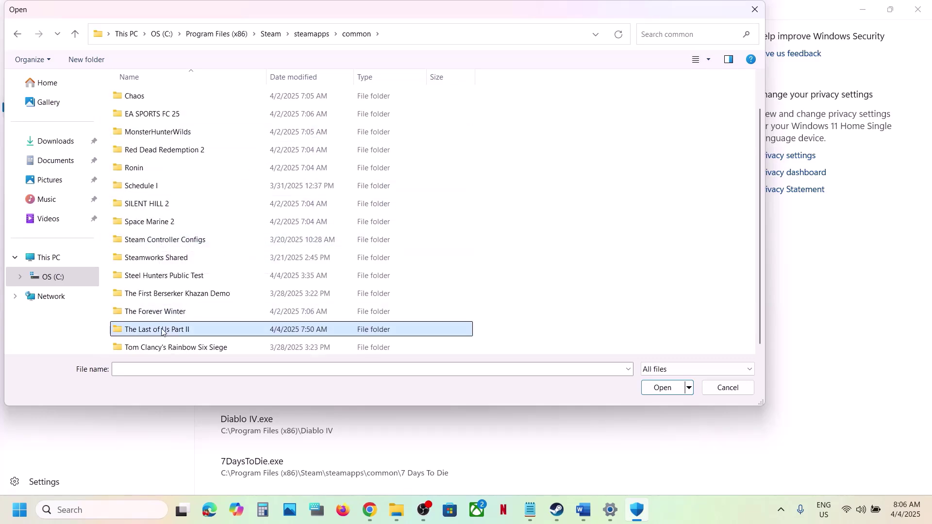
pyautogui.doubleClick(190, 331)
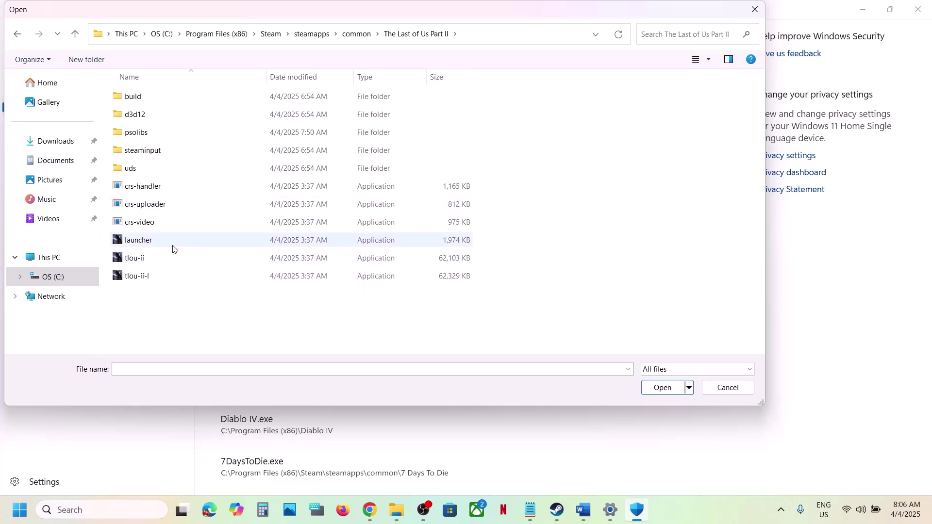
pyautogui.click(149, 261)
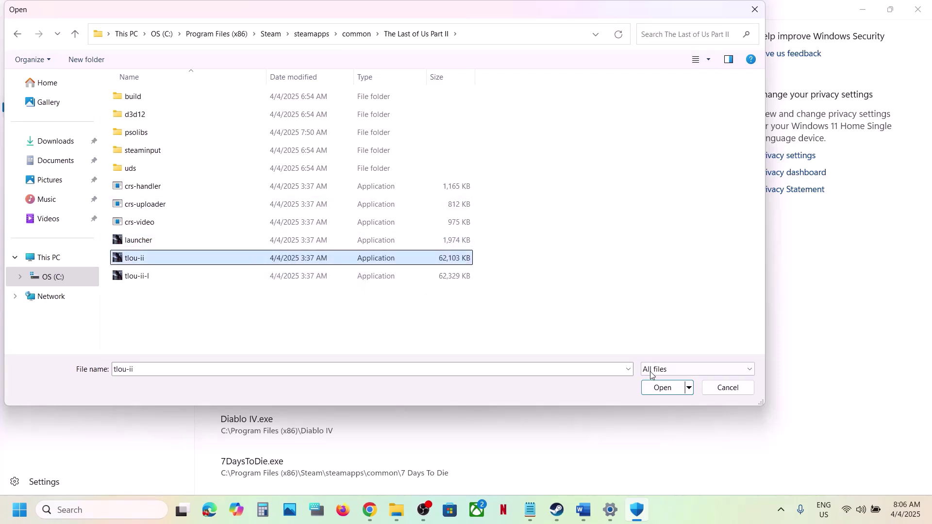
pyautogui.click(661, 388)
# Step: Add the tlou-ii-l application from the same game folder as another app allowed through Controlled folder access
pyautogui.click(290, 48)
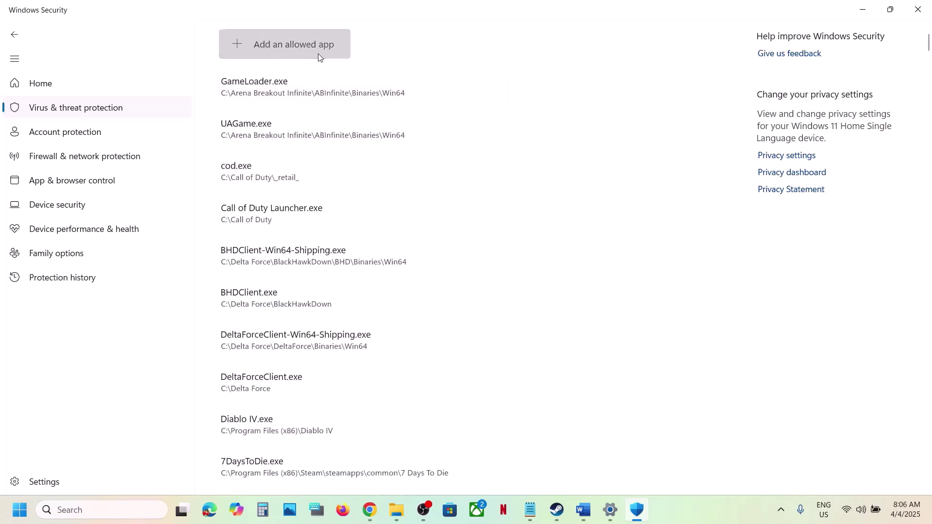
pyautogui.click(288, 92)
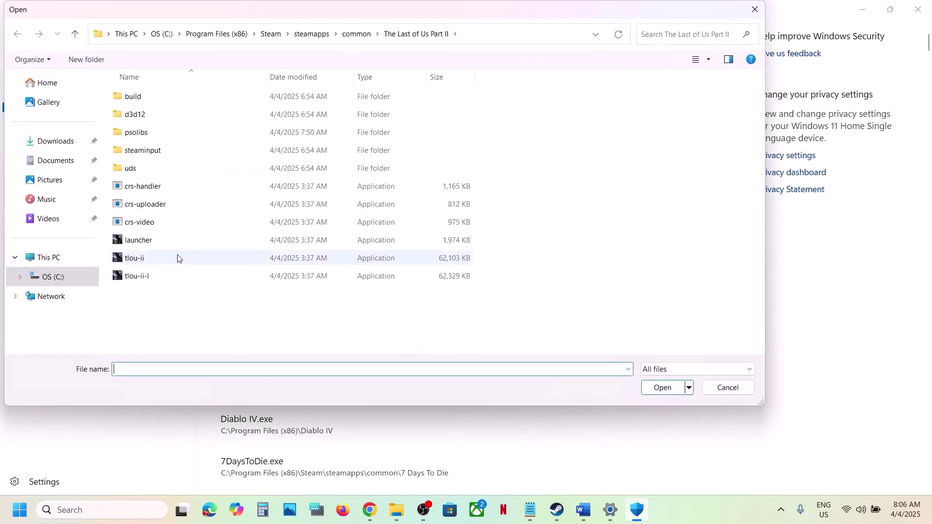
pyautogui.click(139, 281)
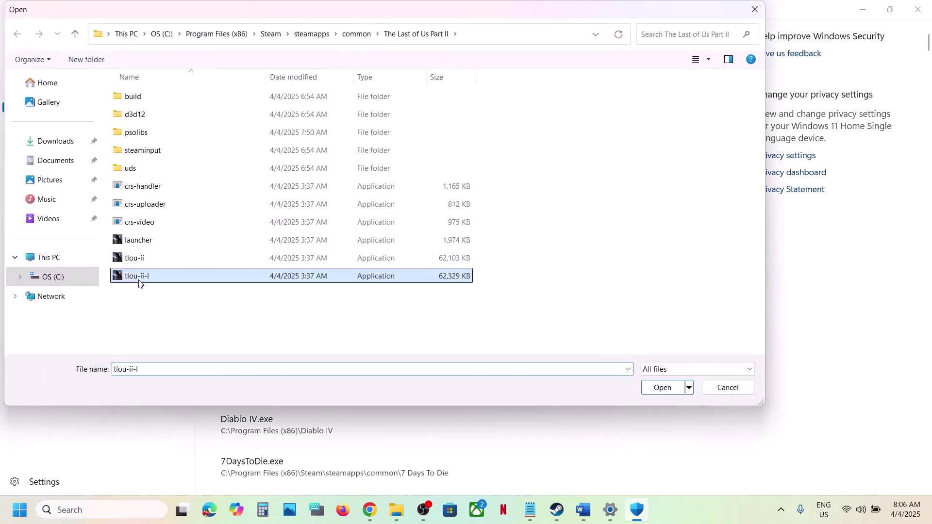
pyautogui.click(666, 386)
# Step: Add the game's launcher application to the apps allowed through Controlled folder access
pyautogui.click(312, 51)
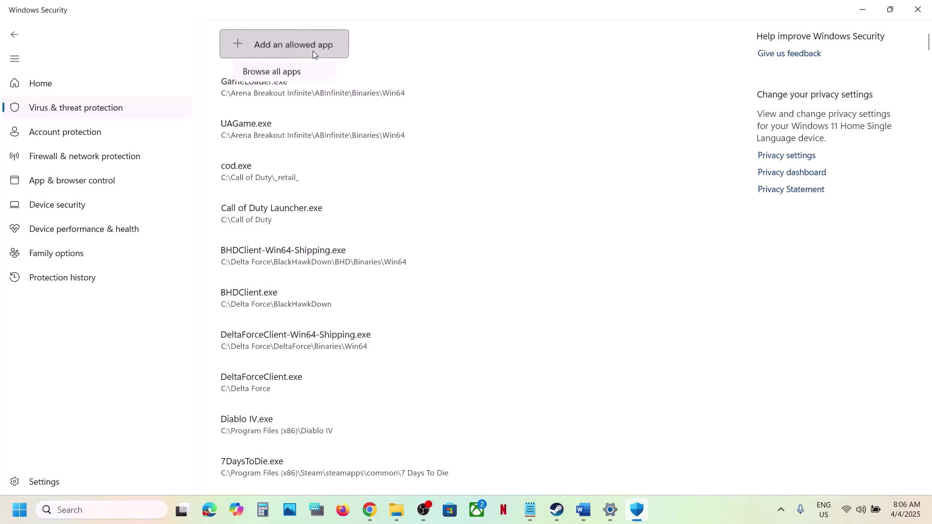
pyautogui.click(291, 92)
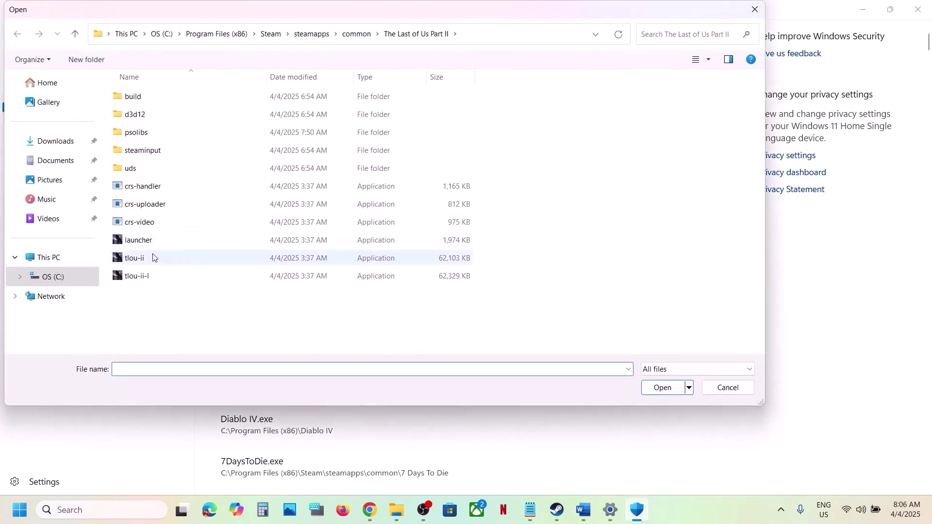
pyautogui.click(143, 246)
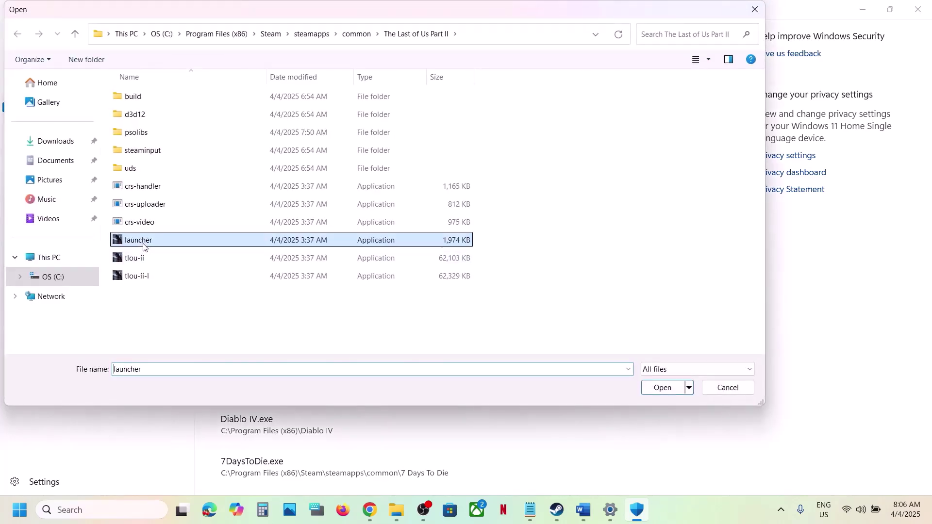
pyautogui.click(660, 395)
# Step: Switch to Control Panel and open the list of apps allowed through Windows Defender Firewall under System and Security
pyautogui.click(120, 517)
pyautogui.write('contro')
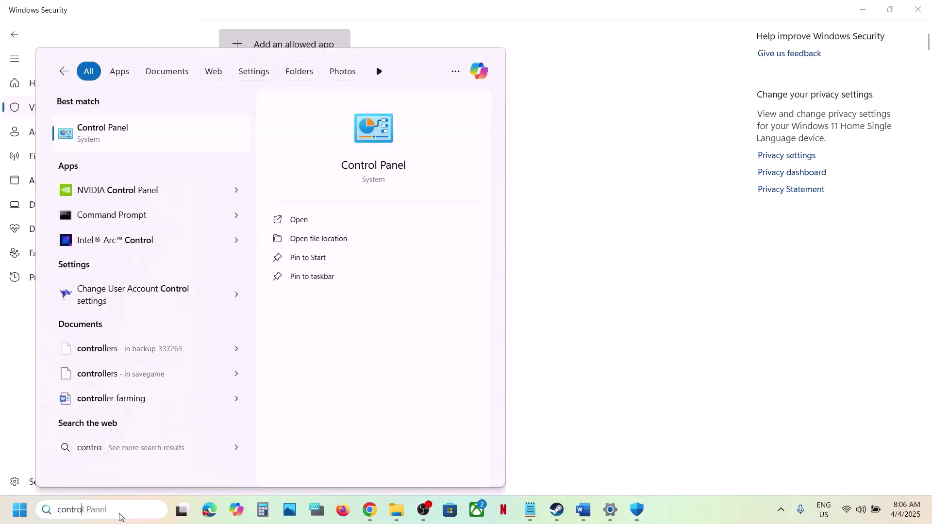
pyautogui.press('Return')
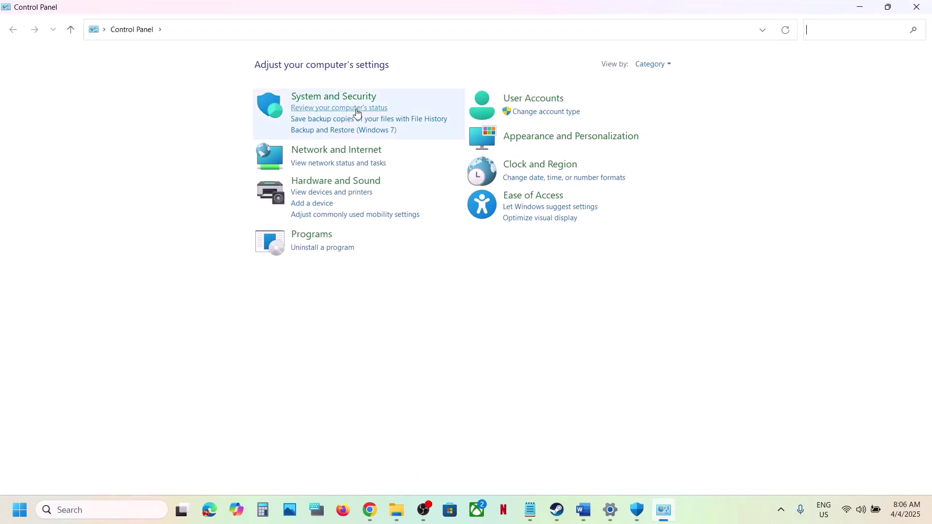
pyautogui.click(339, 100)
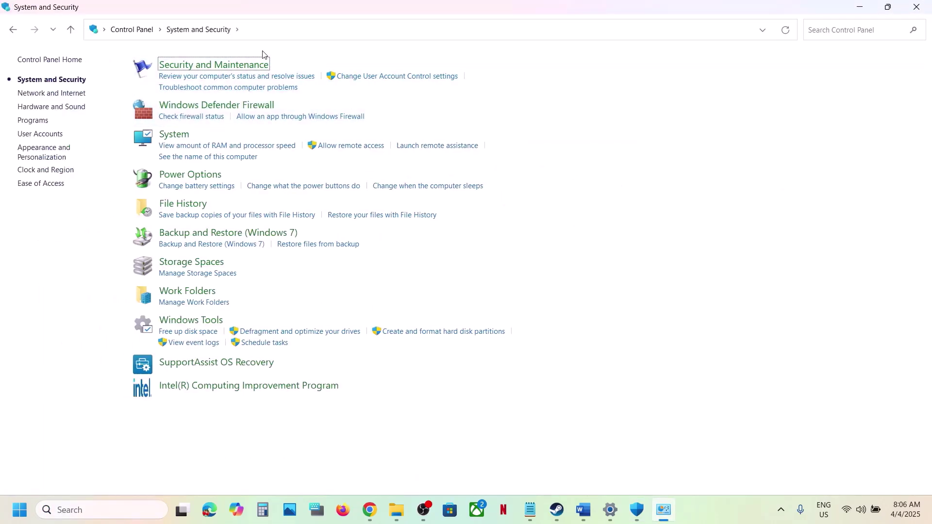
pyautogui.click(221, 106)
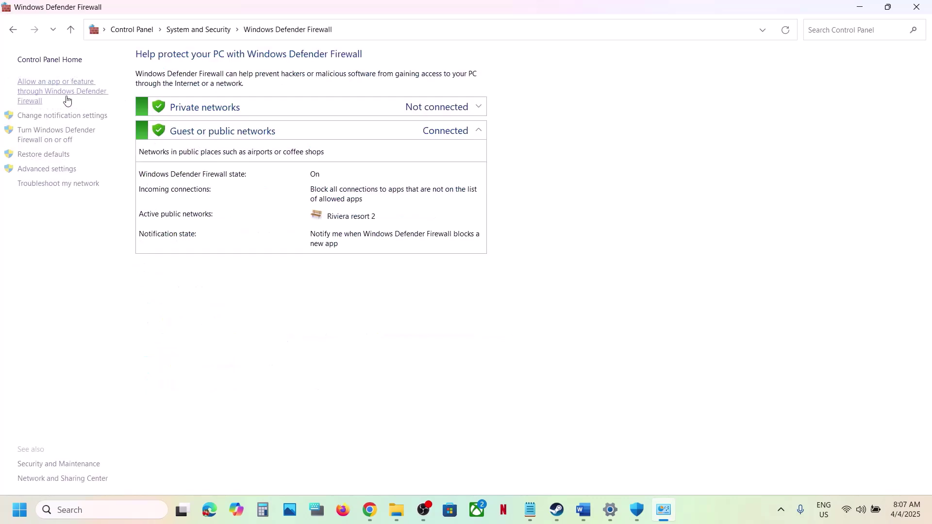
pyautogui.click(61, 95)
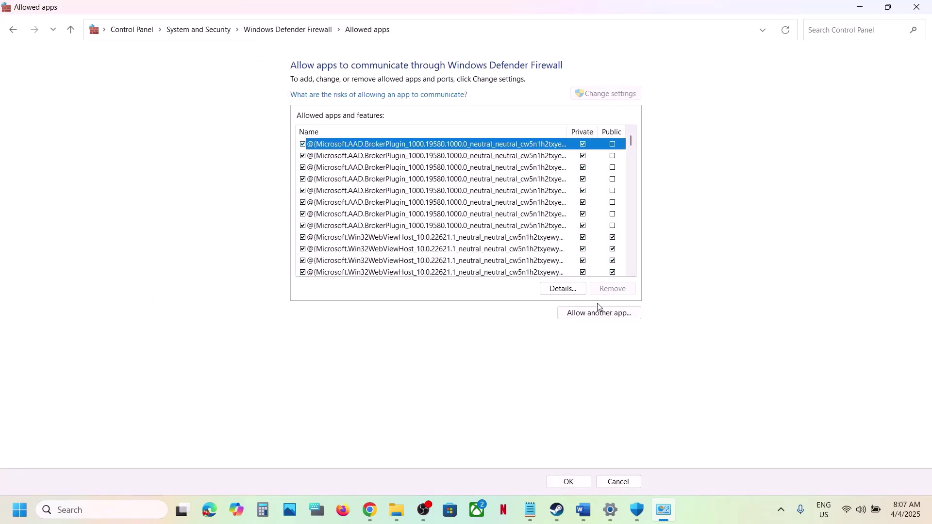
# Step: Start allowing another app through the firewall and browse to C:\Program Files (x86)\Steam\steamapps\common
pyautogui.click(593, 313)
pyautogui.click(544, 310)
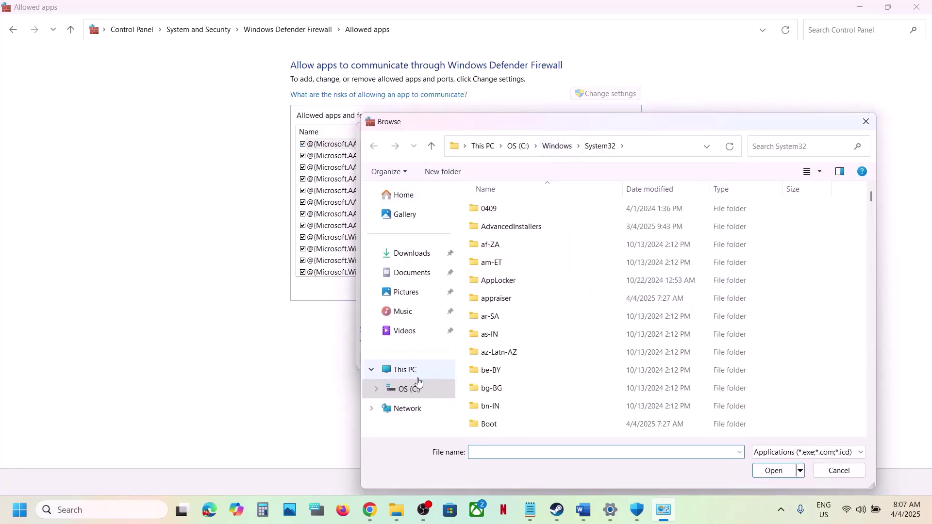
pyautogui.click(419, 378)
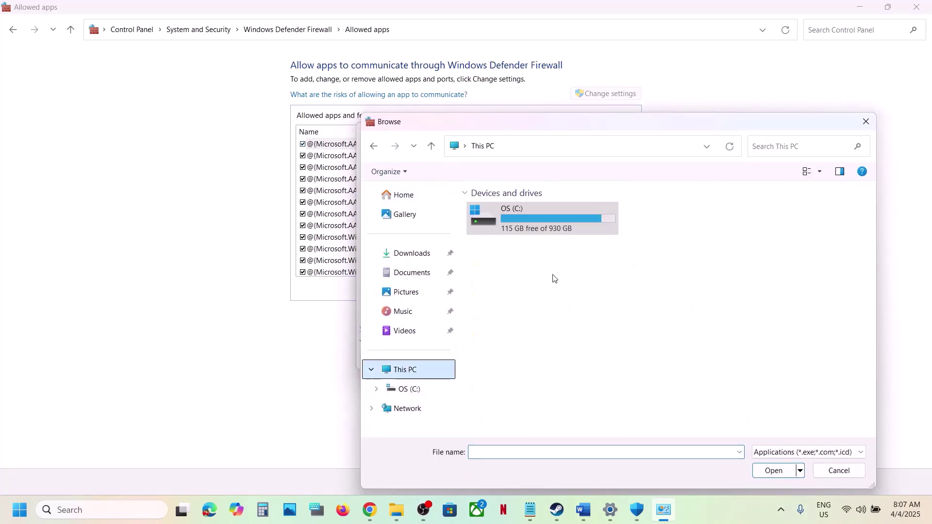
pyautogui.doubleClick(545, 206)
pyautogui.doubleClick(523, 306)
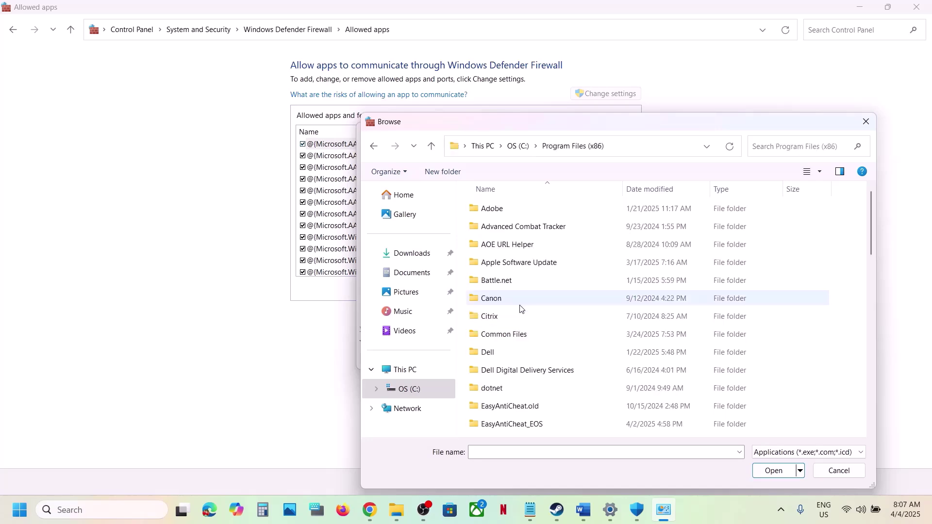
pyautogui.scroll(-4, 515, 309)
pyautogui.scroll(-5, 516, 310)
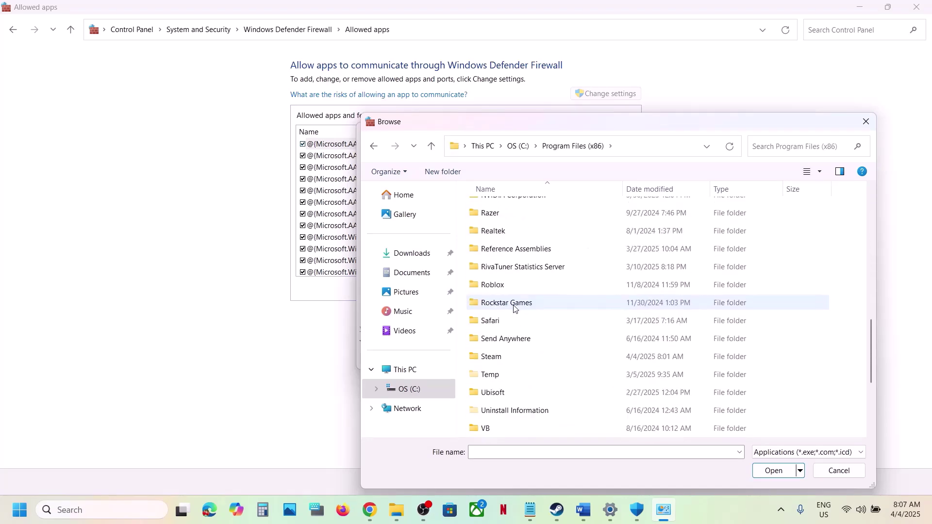
pyautogui.click(495, 354)
pyautogui.doubleClick(495, 356)
pyautogui.scroll(-3, 520, 287)
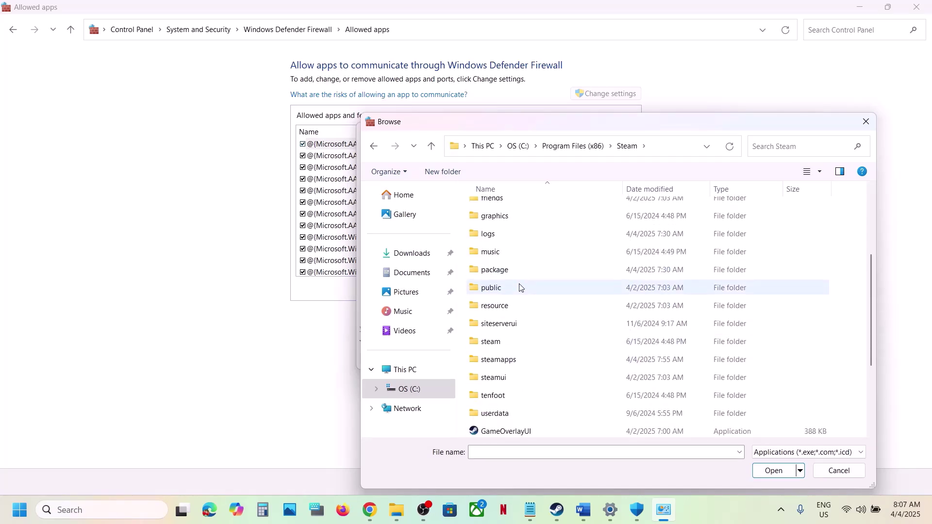
pyautogui.click(509, 361)
pyautogui.doubleClick(509, 360)
pyautogui.doubleClick(493, 209)
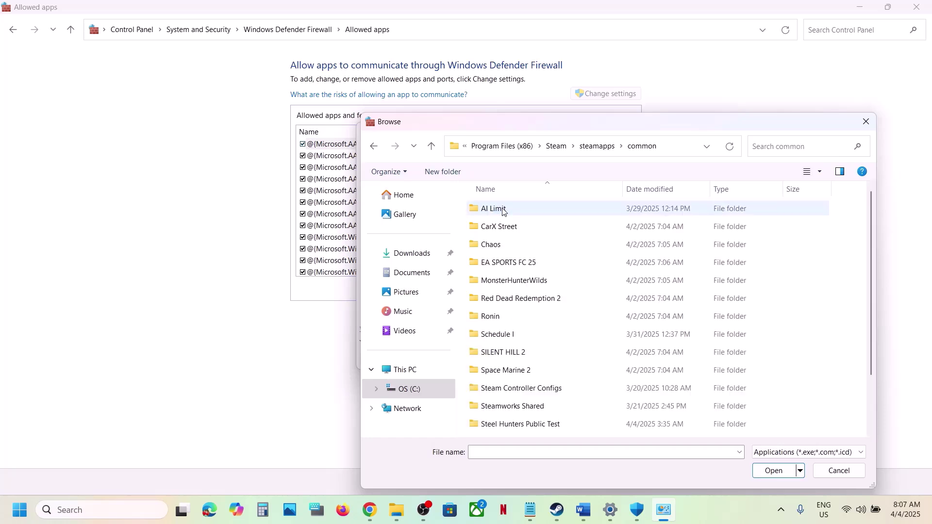
# Step: Add the launcher application from The Last of Us Part II folder to the firewall's allowed apps
pyautogui.scroll(-1, 596, 331)
pyautogui.scroll(-1, 596, 331)
pyautogui.click(549, 415)
pyautogui.doubleClick(545, 416)
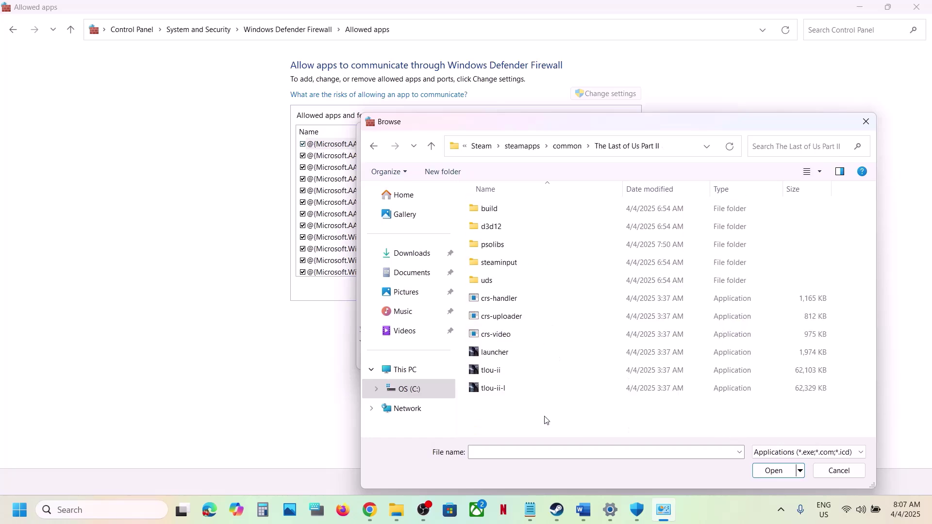
pyautogui.click(494, 359)
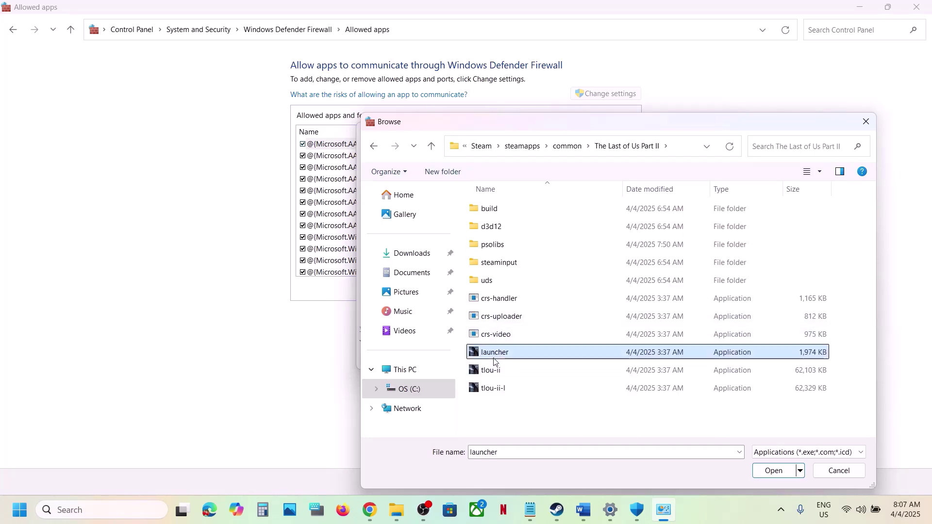
pyautogui.click(771, 469)
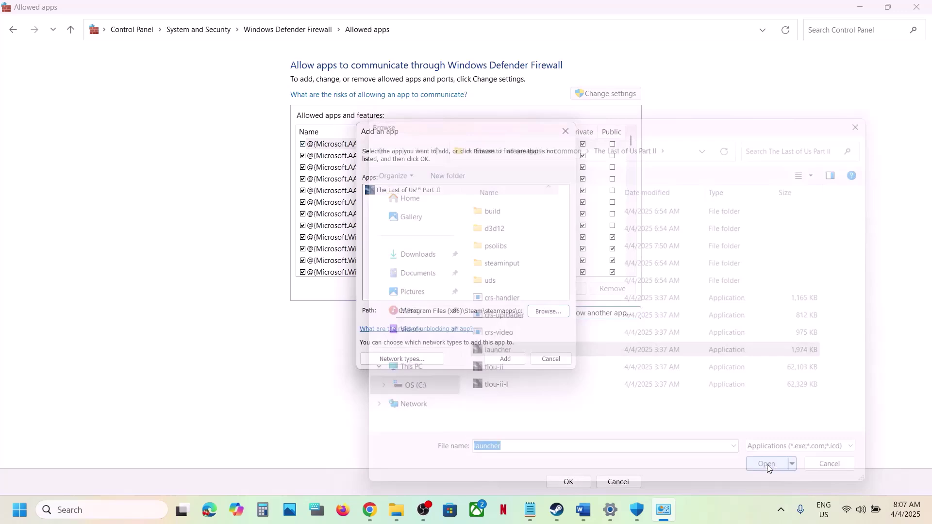
pyautogui.click(508, 360)
# Step: Add the tlou-ii application from the game folder to the firewall's allowed apps
pyautogui.click(548, 300)
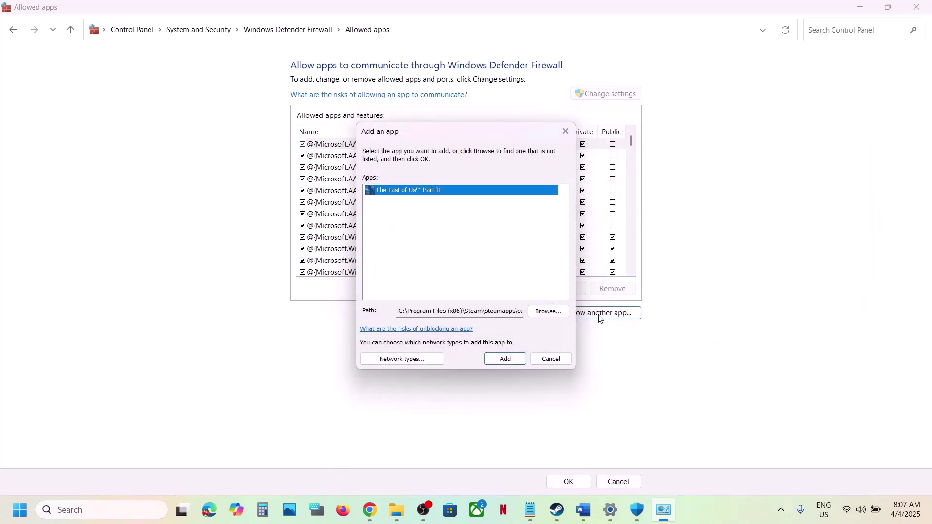
pyautogui.click(549, 312)
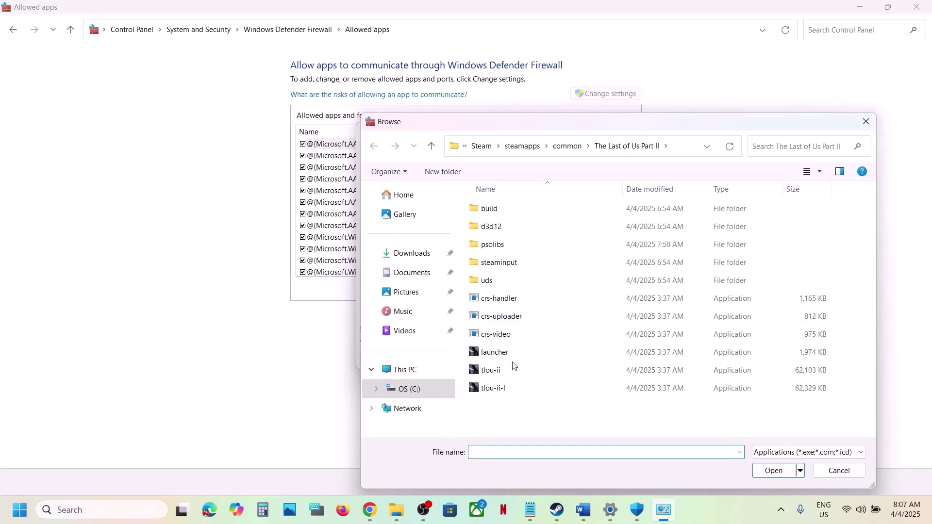
pyautogui.click(498, 371)
pyautogui.click(774, 471)
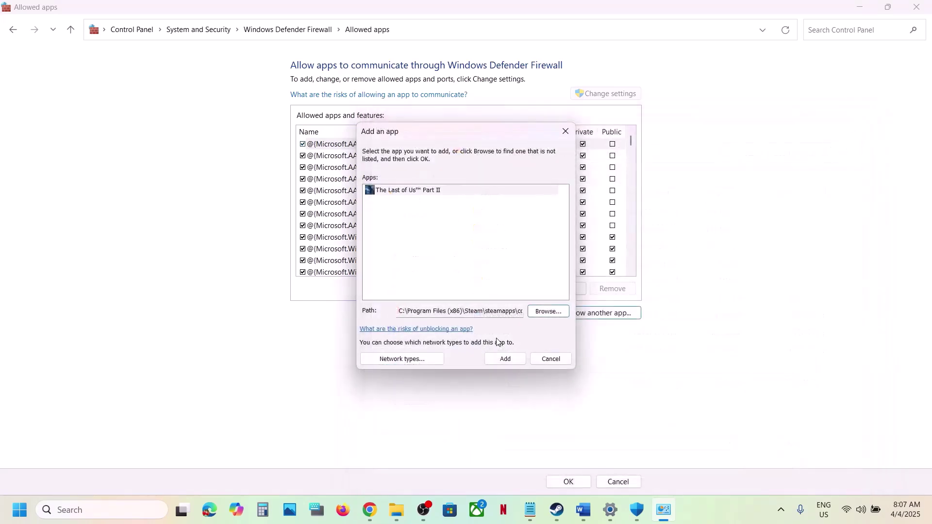
pyautogui.click(492, 359)
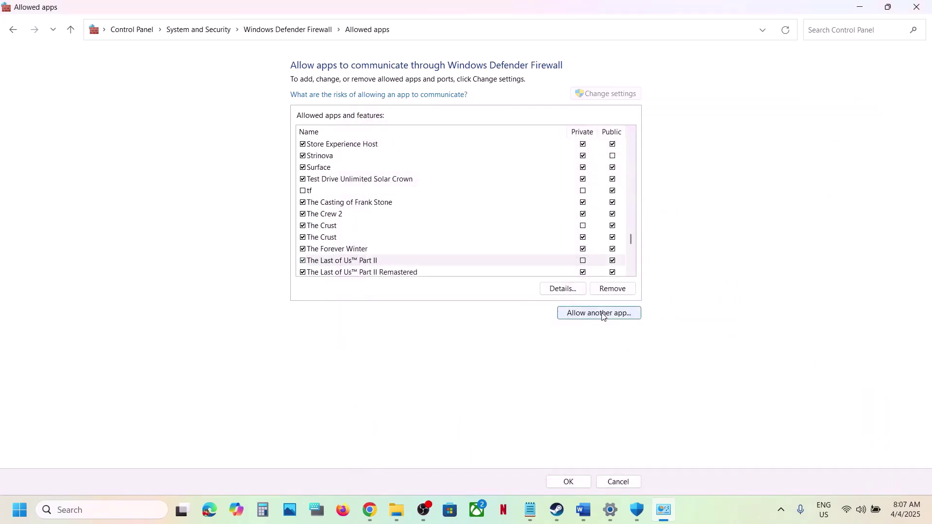
# Step: Add the tlou-ii-l application from The Last of Us Part II folder to the firewall's allowed apps
pyautogui.click(603, 315)
pyautogui.click(547, 312)
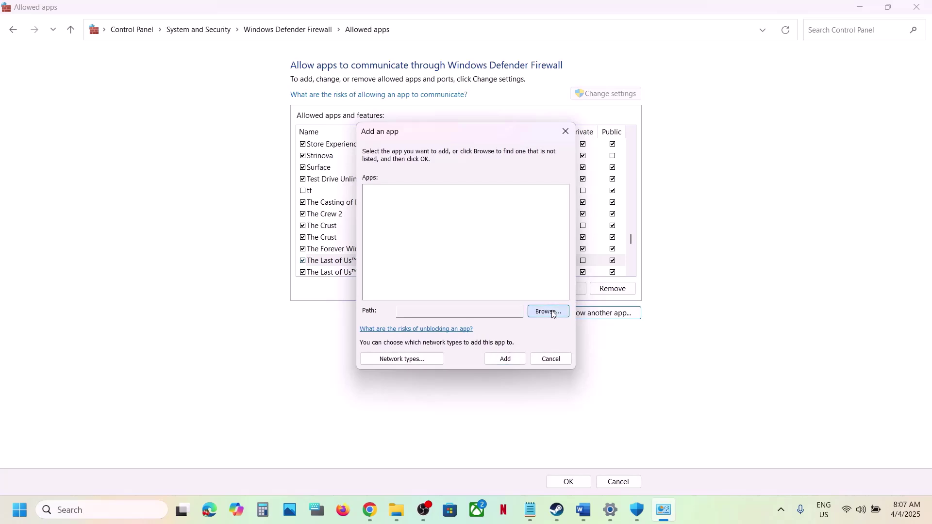
pyautogui.click(504, 394)
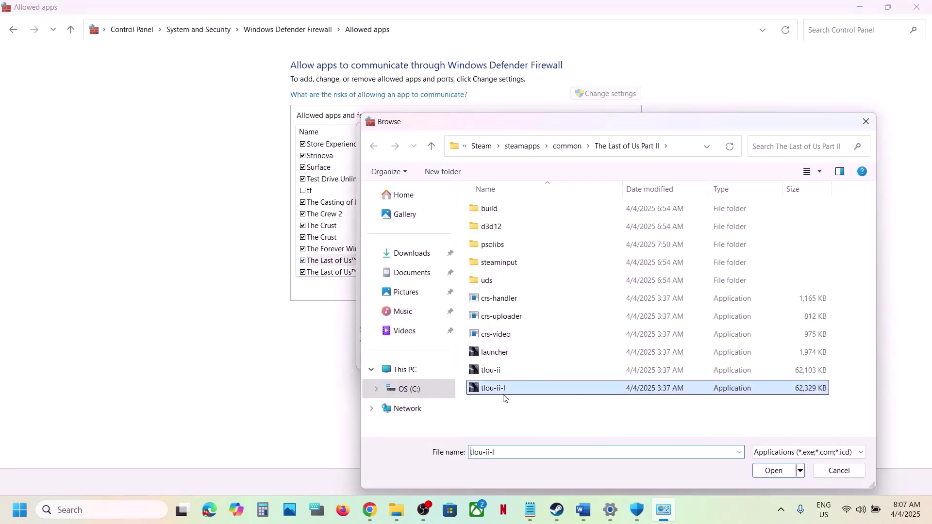
pyautogui.click(772, 471)
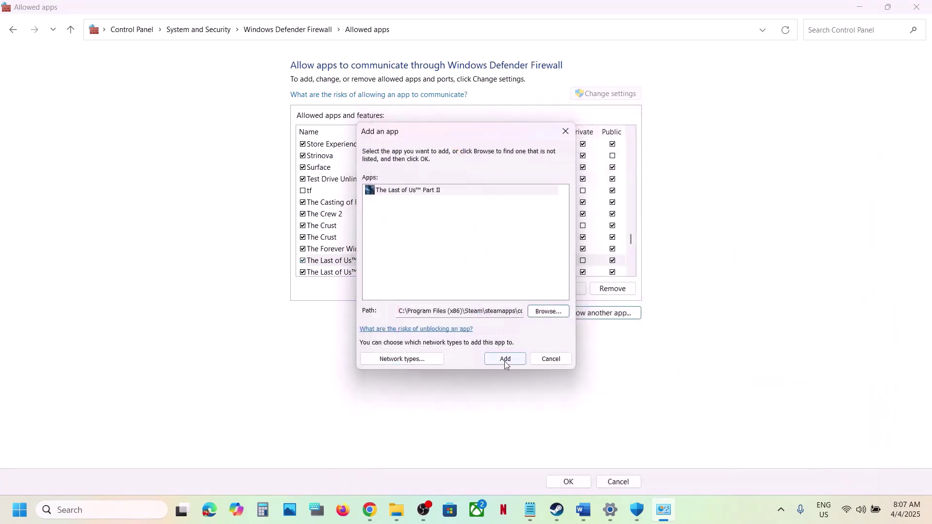
pyautogui.click(505, 359)
# Step: Allow both The Last of Us Part II firewall entries on private networks and close the Allowed apps, Windows Security and Settings windows
pyautogui.click(367, 265)
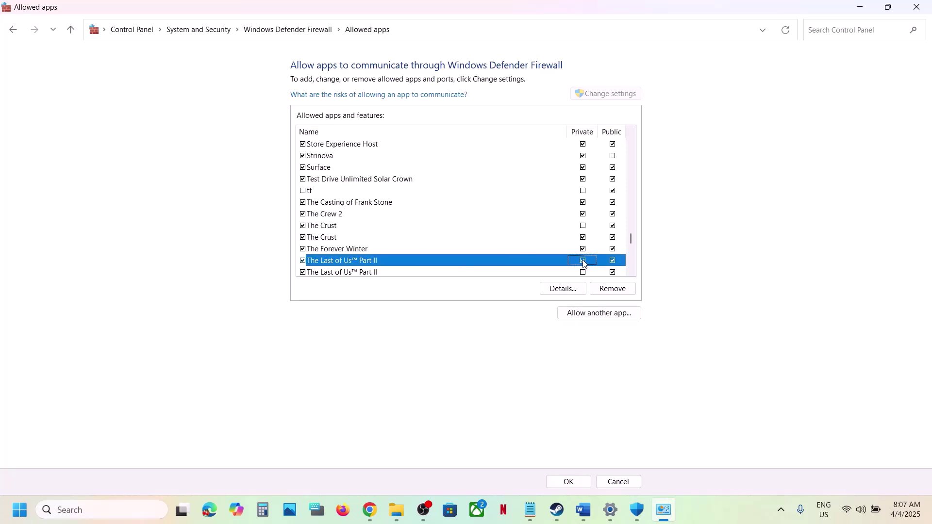
pyautogui.click(584, 273)
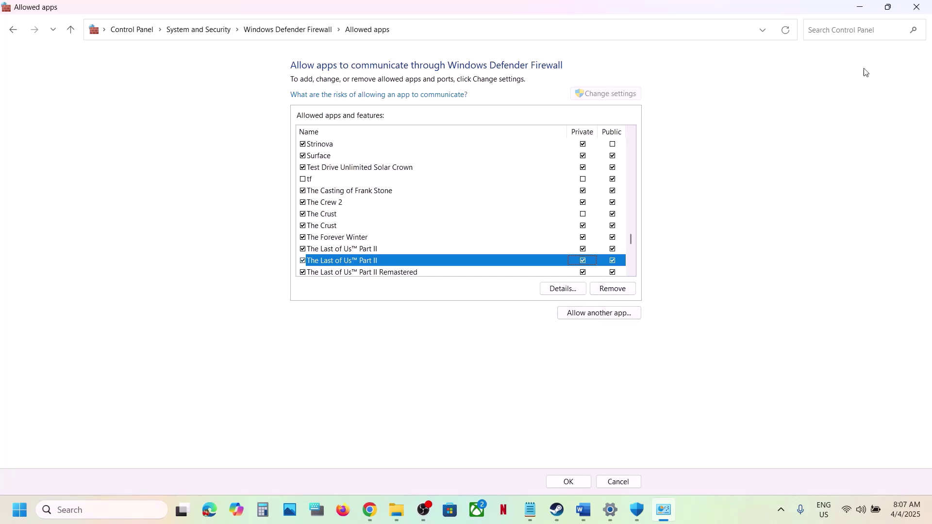
pyautogui.click(925, 7)
pyautogui.click(916, 15)
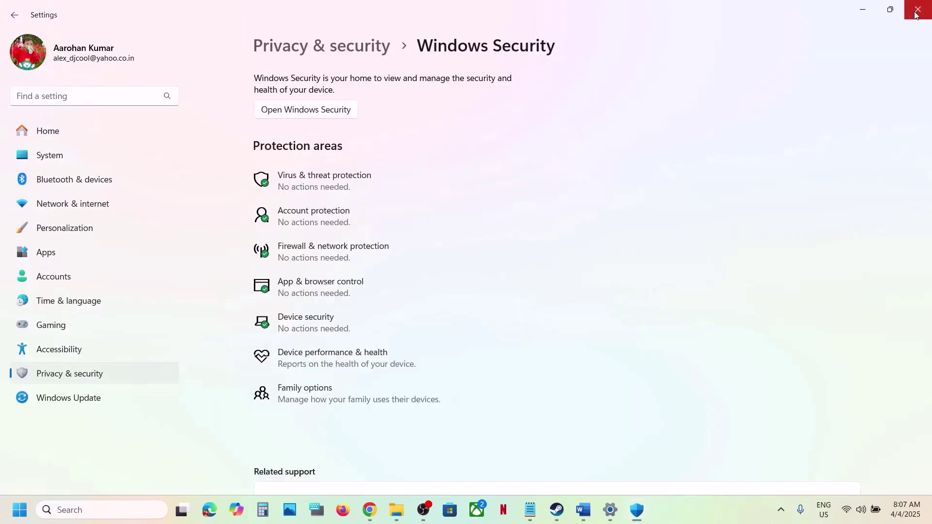
pyautogui.click(917, 9)
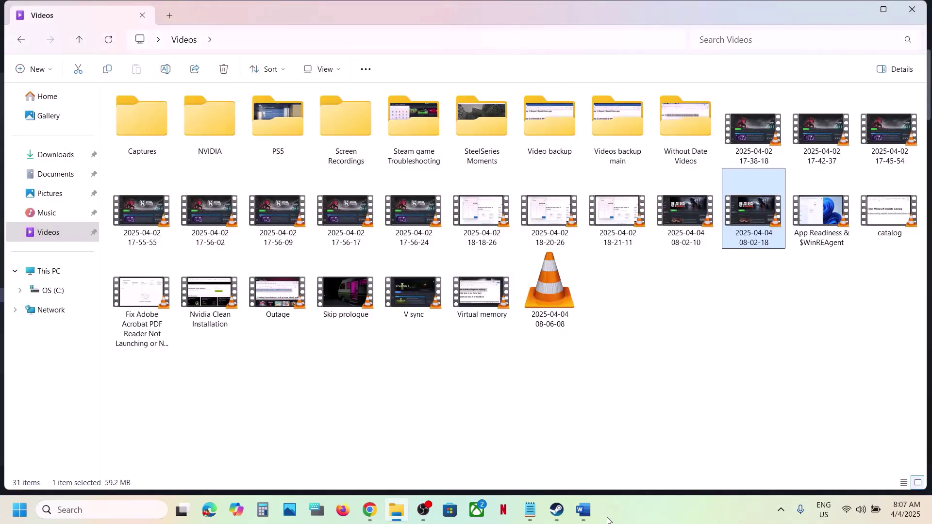
# Step: Switch to the Word notes and read Step 4 about running the game from its installation folder
pyautogui.click(583, 510)
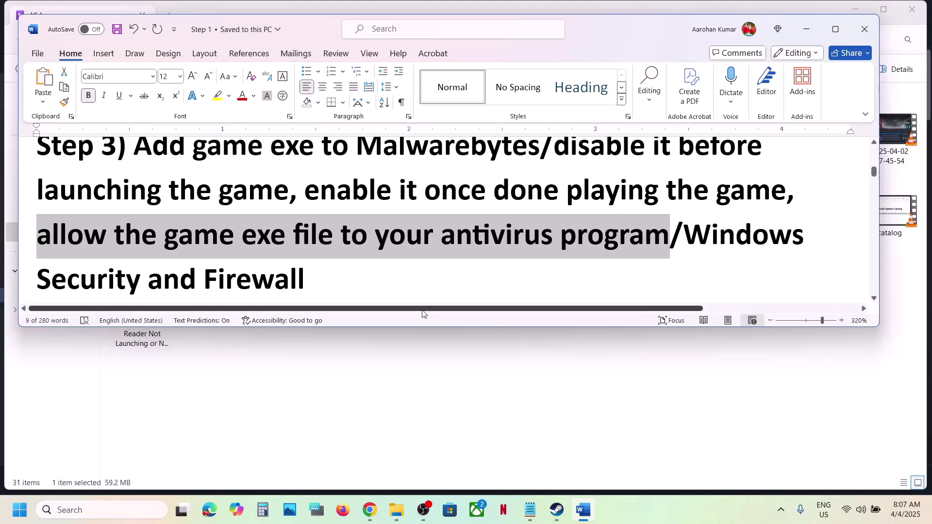
pyautogui.scroll(-3, 403, 266)
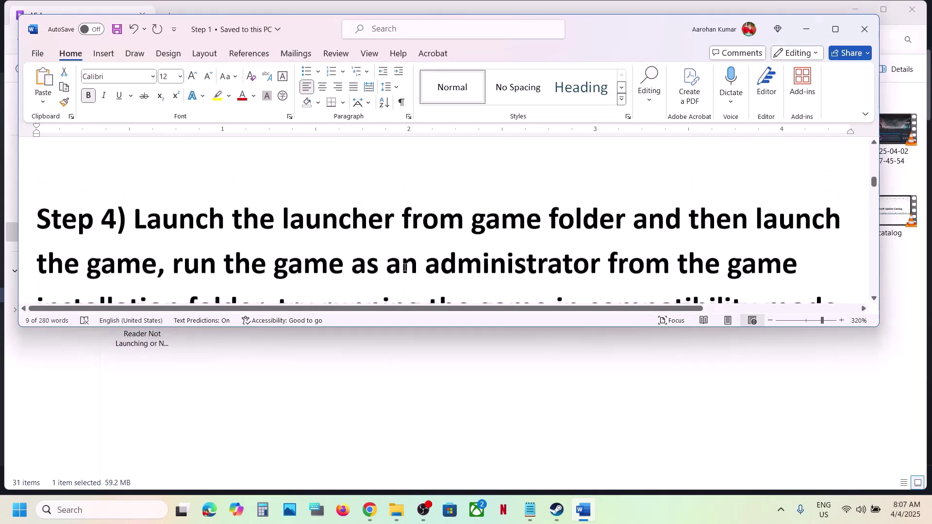
pyautogui.scroll(2, 404, 266)
pyautogui.scroll(-3, 405, 268)
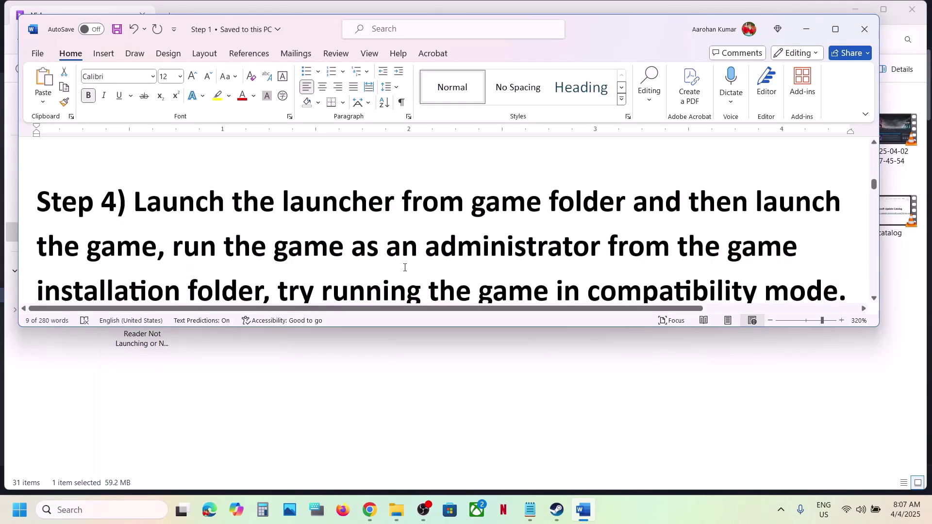
pyautogui.click(556, 509)
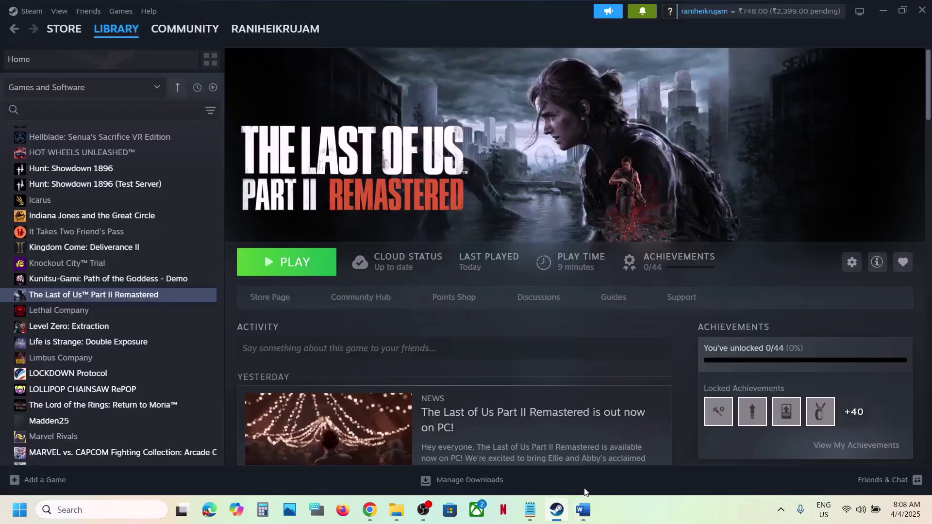
pyautogui.click(592, 514)
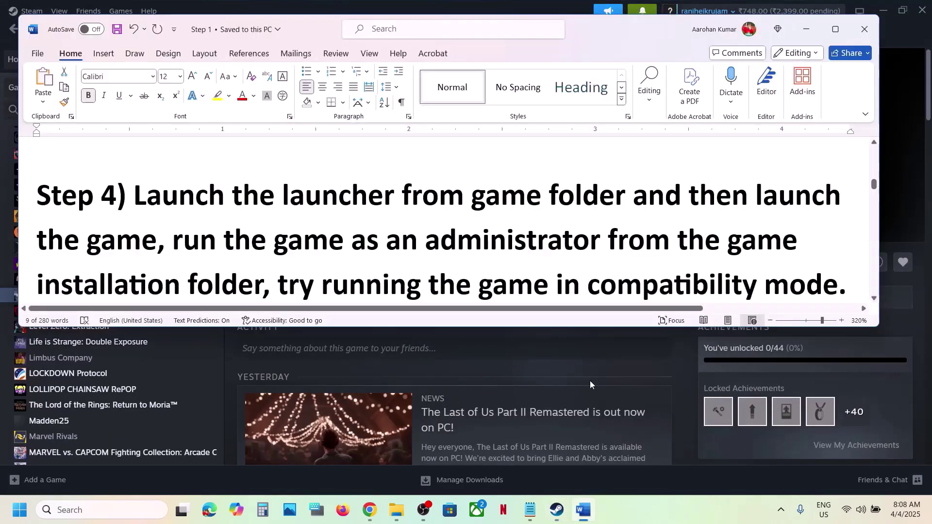
# Step: Switch to Steam and browse the local files of The Last of Us Part II Remastered
pyautogui.click(521, 13)
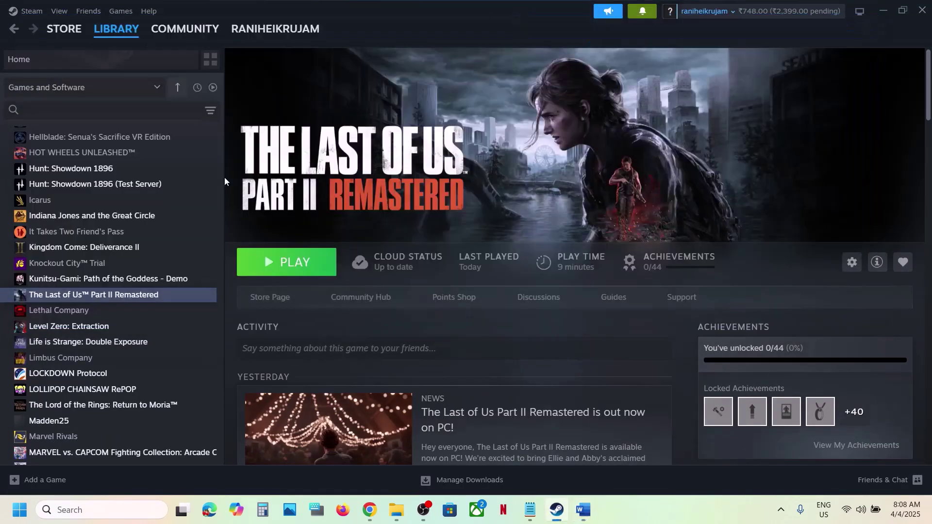
pyautogui.rightClick(122, 294)
pyautogui.moveTo(155, 364)
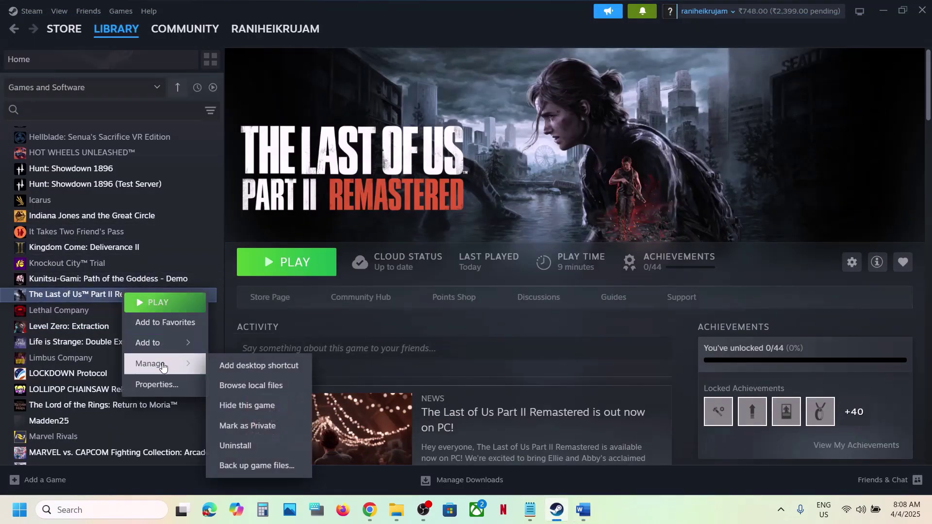
pyautogui.click(258, 385)
# Step: Run the launcher application from the game folder and quit it from its start screen
pyautogui.scroll(-7, 202, 330)
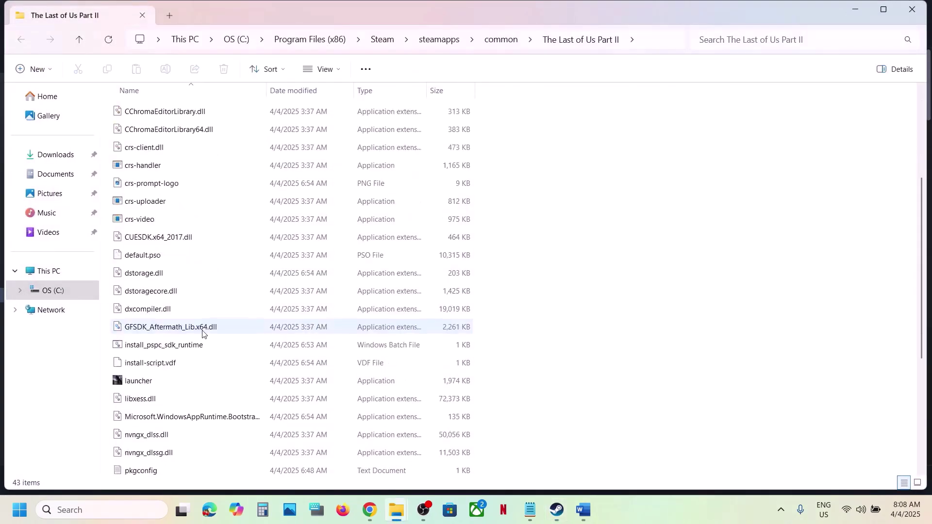
pyautogui.click(150, 131)
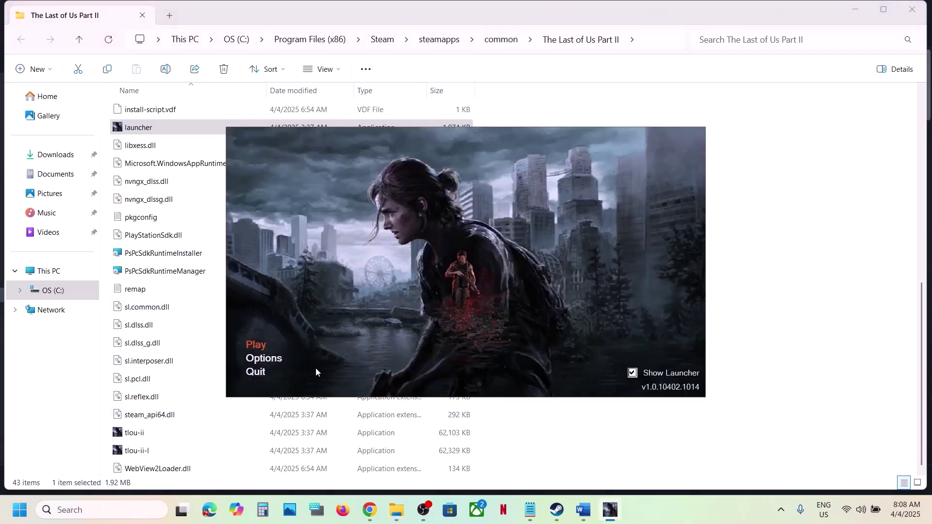
pyautogui.click(260, 372)
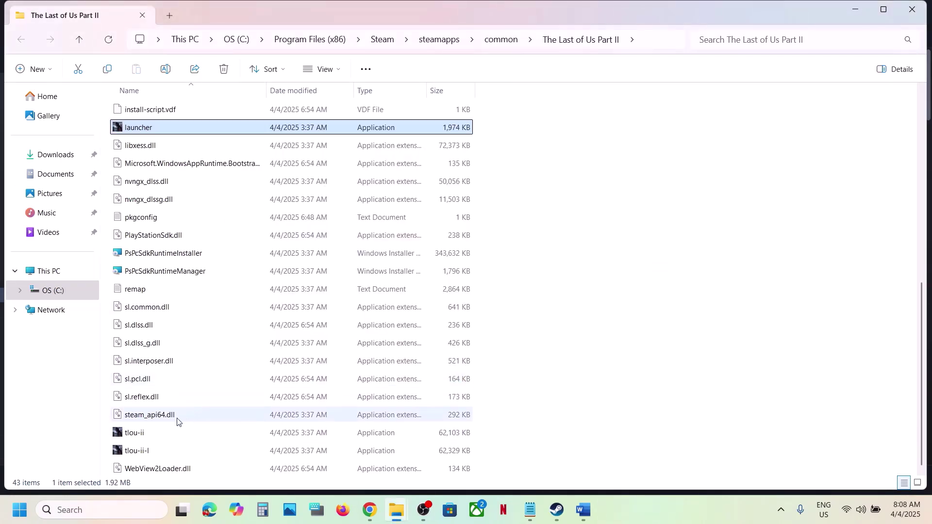
# Step: Set the tlou-ii application to run as an administrator in its compatibility properties
pyautogui.click(147, 437)
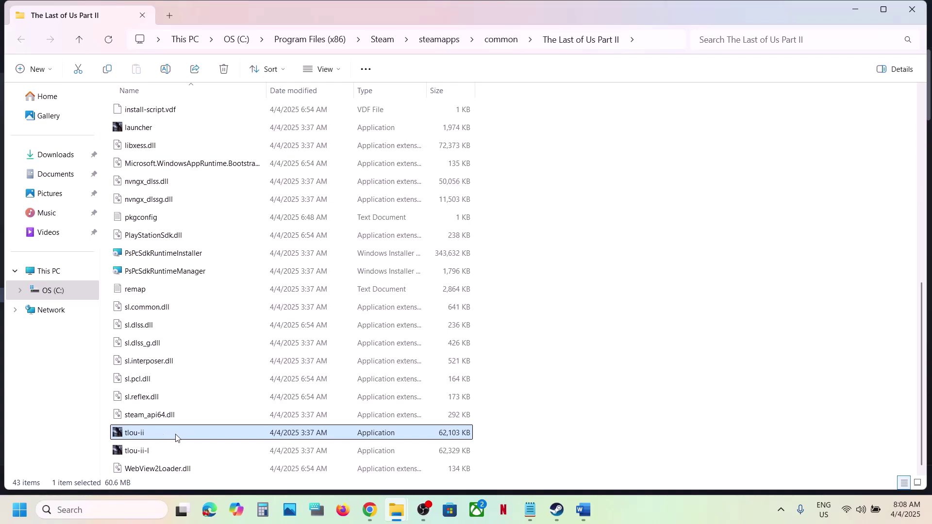
pyautogui.click(140, 455)
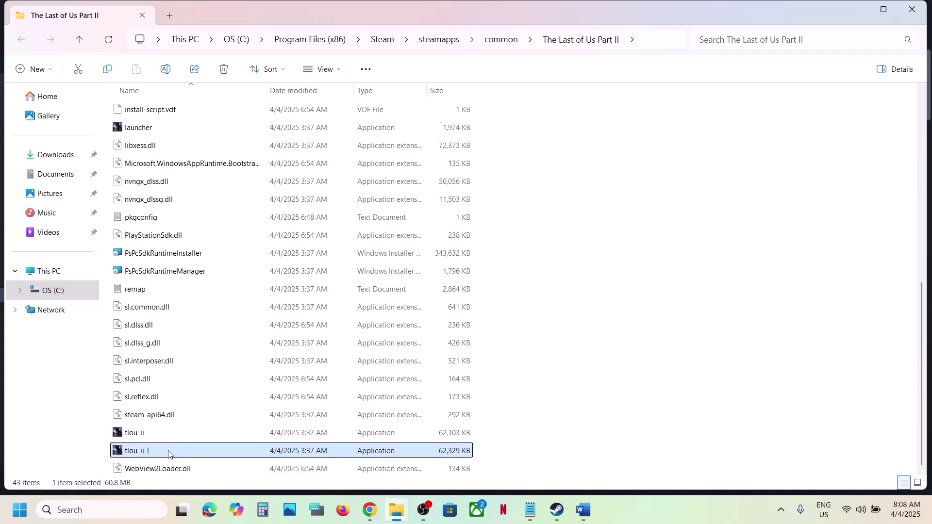
pyautogui.click(143, 440)
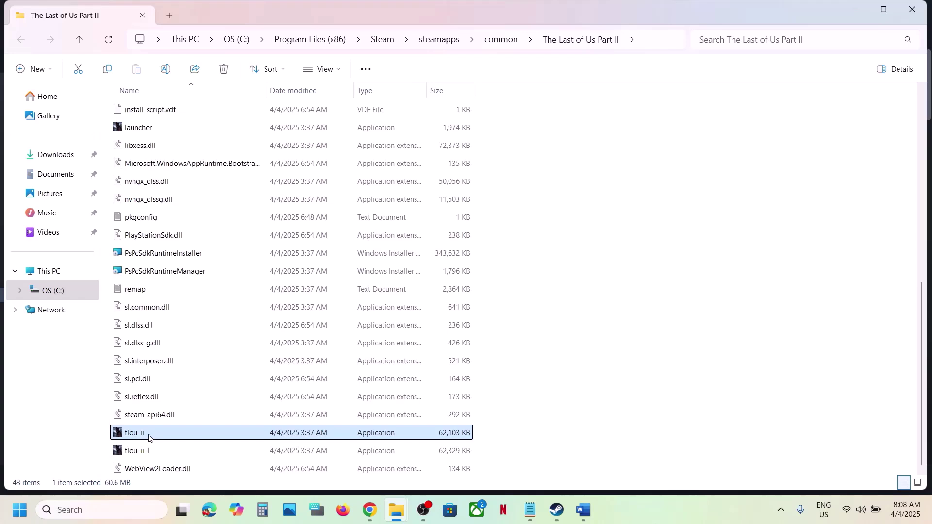
pyautogui.rightClick(149, 438)
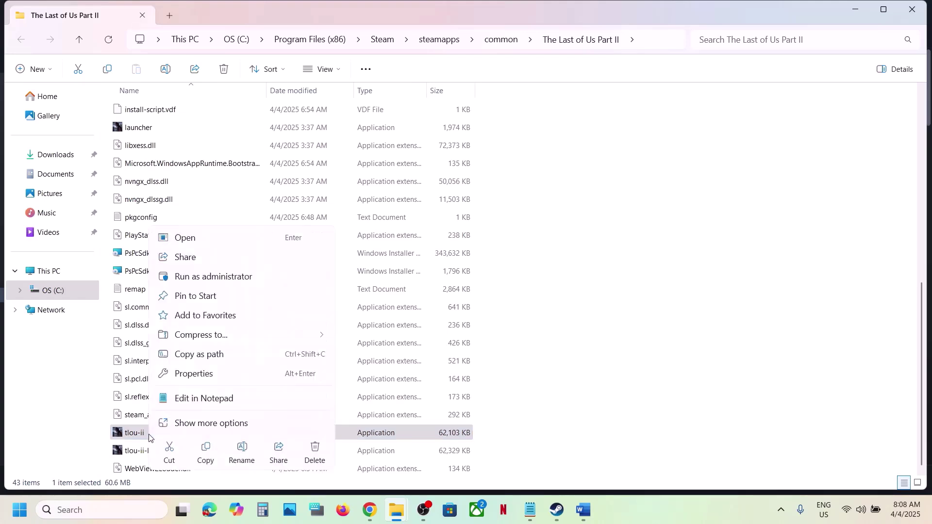
pyautogui.rightClick(128, 439)
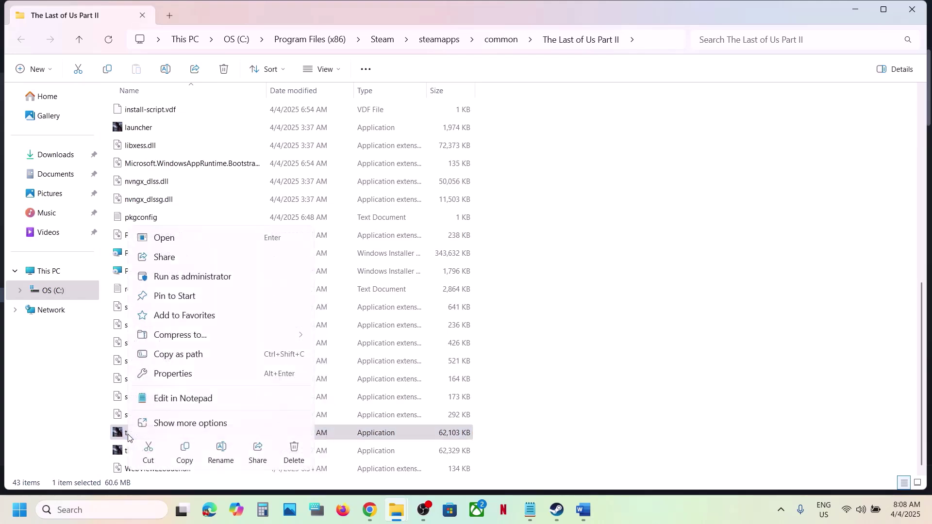
pyautogui.click(190, 375)
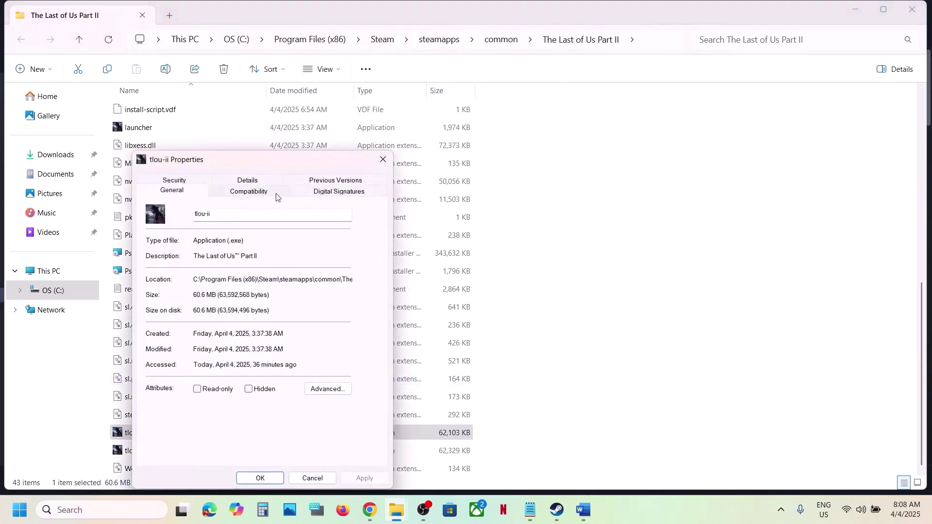
pyautogui.click(264, 195)
pyautogui.moveTo(285, 164); pyautogui.dragTo(375, 68)
pyautogui.click(245, 286)
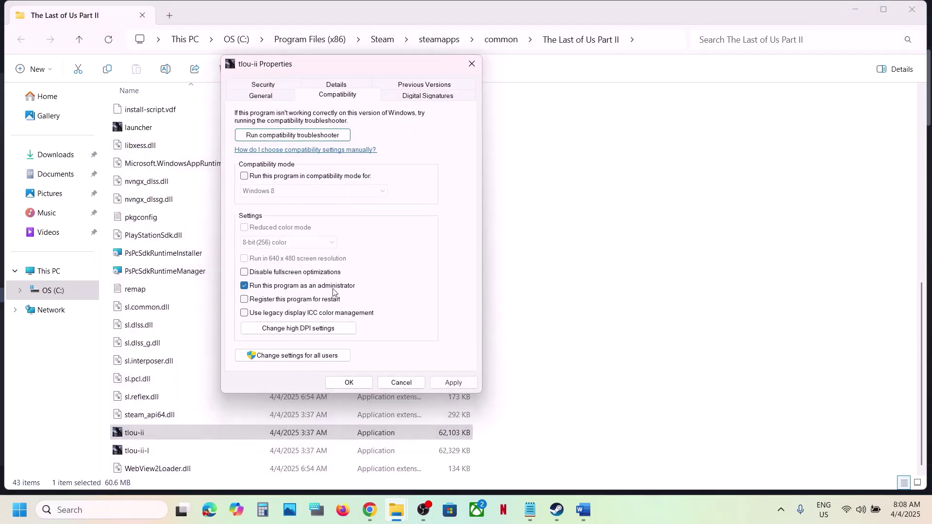
pyautogui.click(452, 383)
pyautogui.click(351, 384)
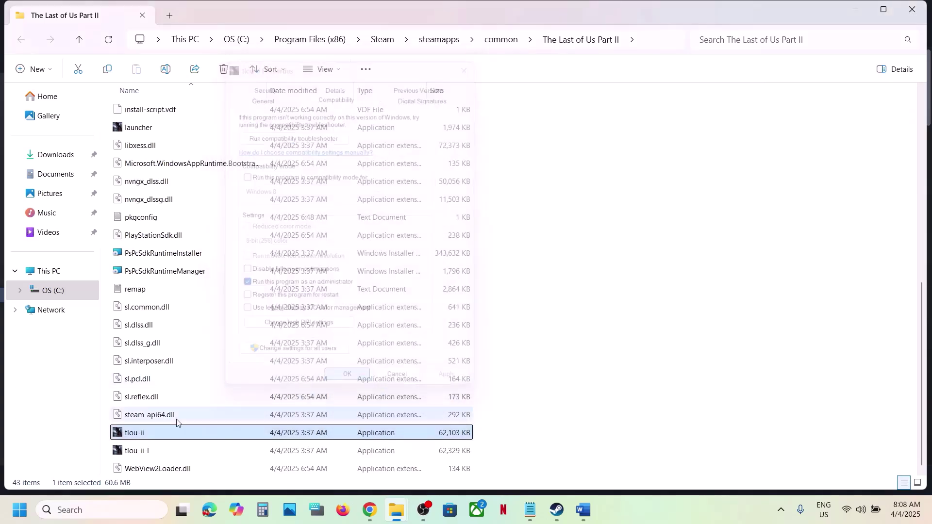
# Step: Enable compatibility mode for Windows 8 in the tlou-ii application's properties and apply it
pyautogui.rightClick(143, 436)
pyautogui.click(216, 371)
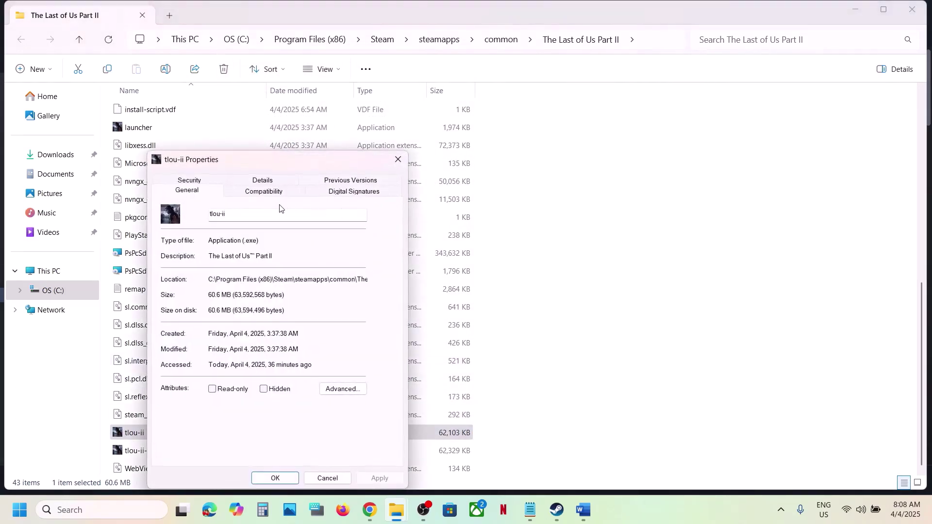
pyautogui.click(266, 194)
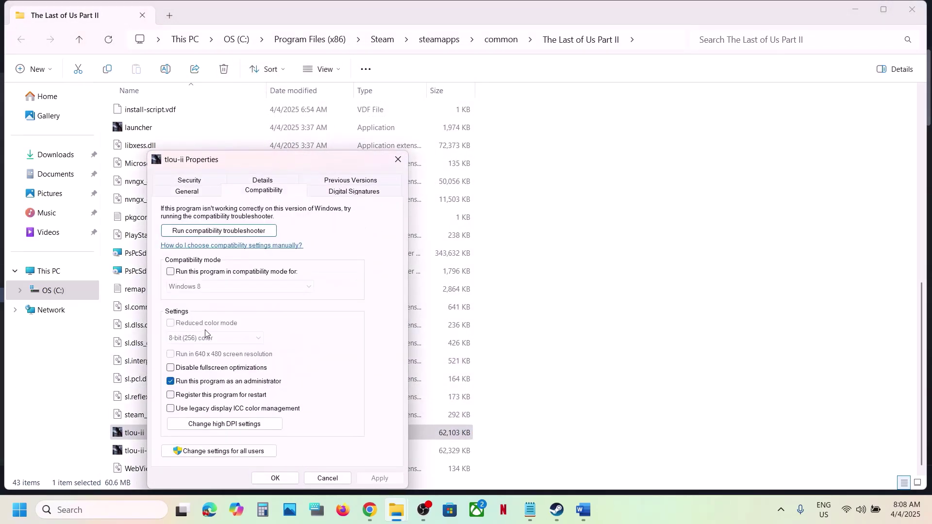
pyautogui.click(169, 273)
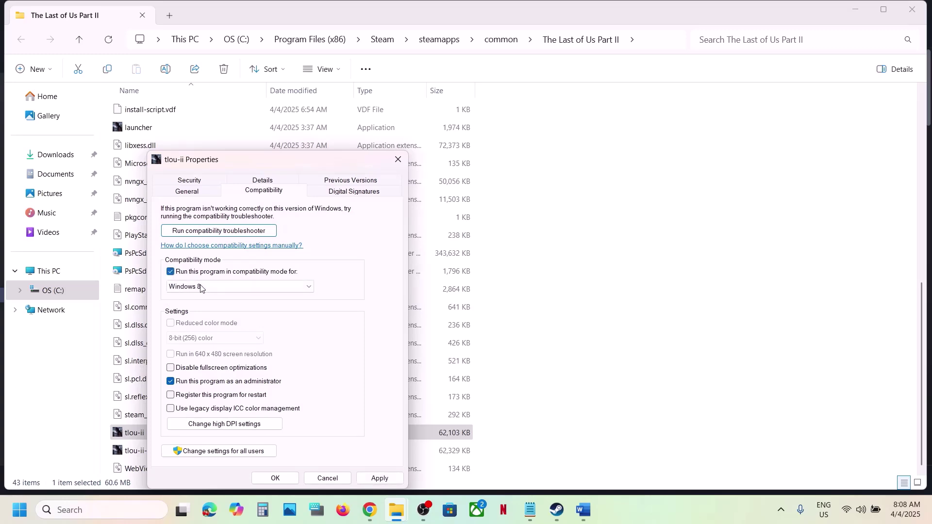
pyautogui.click(386, 481)
pyautogui.click(273, 479)
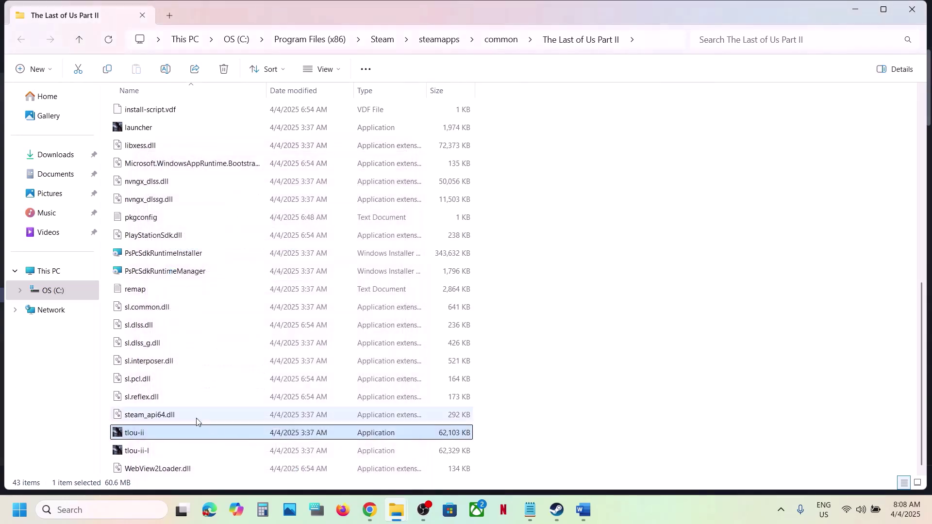
# Step: Change tlou-ii's compatibility mode to Windows 7, disable fullscreen optimizations and apply the settings
pyautogui.rightClick(173, 433)
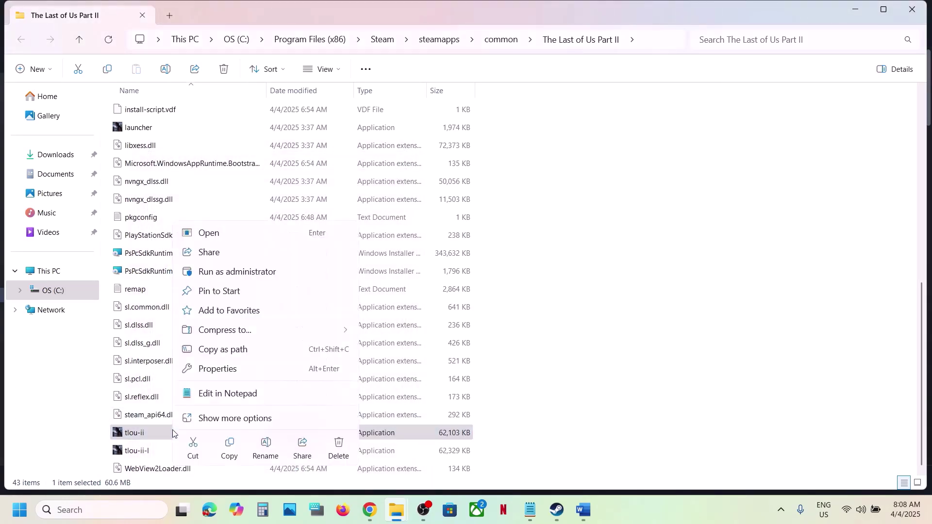
pyautogui.click(215, 370)
pyautogui.click(300, 191)
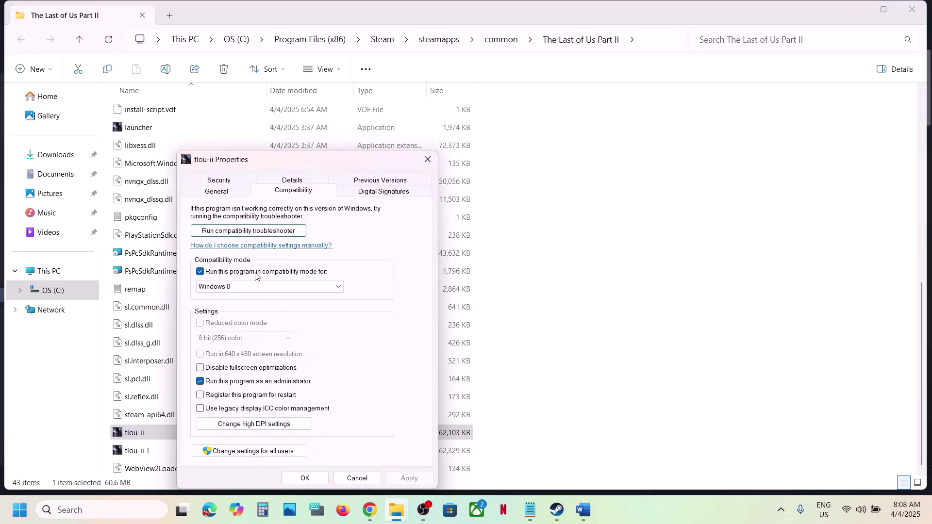
pyautogui.click(236, 287)
pyautogui.click(238, 322)
pyautogui.click(408, 478)
pyautogui.click(303, 477)
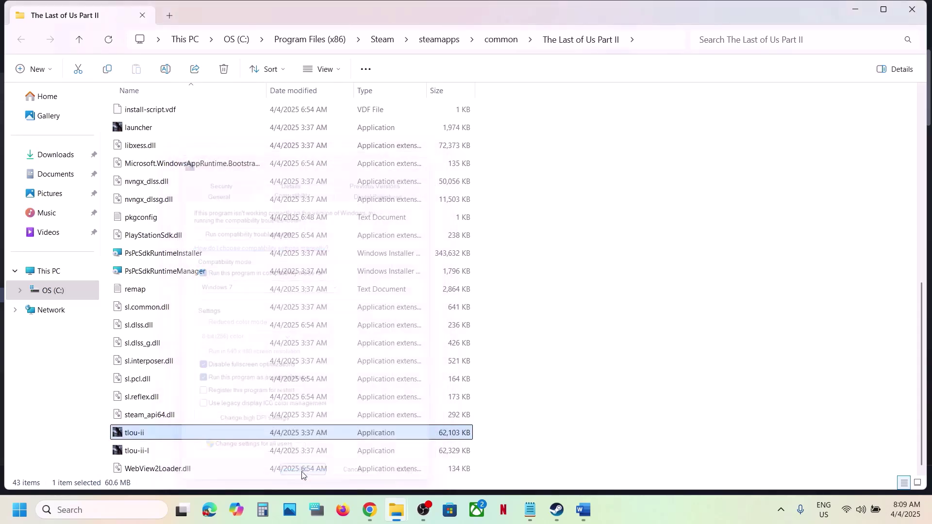
# Step: Turn off compatibility mode, disabled fullscreen optimizations and running as administrator in the tlou-ii application's compatibility properties, and apply the changes
pyautogui.click(134, 452)
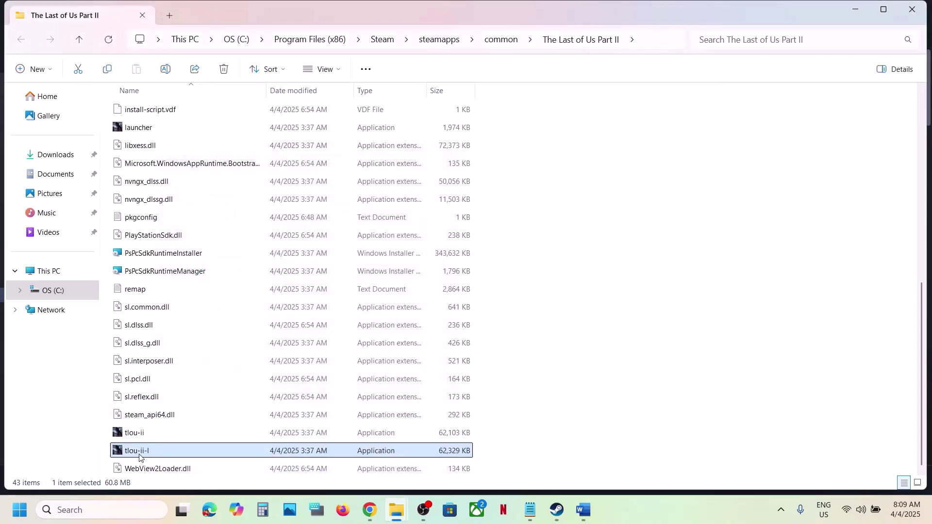
pyautogui.rightClick(143, 436)
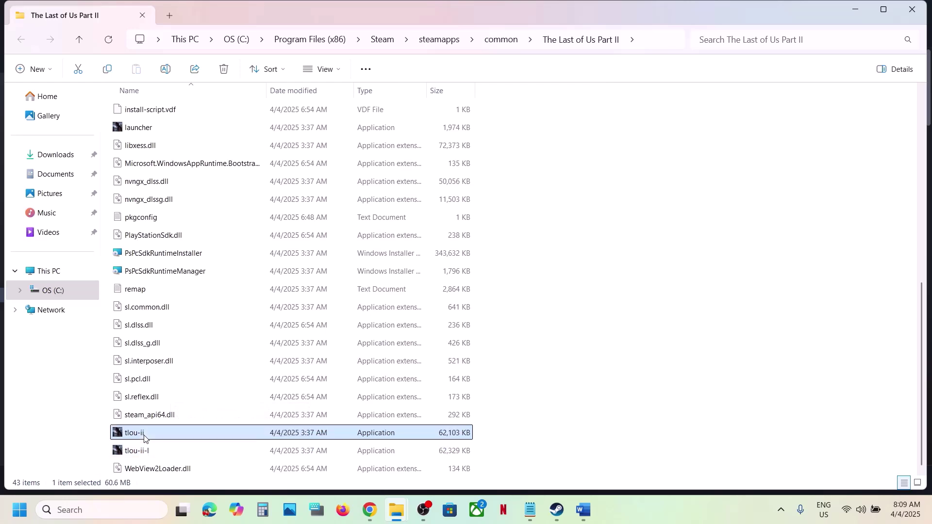
pyautogui.click(205, 374)
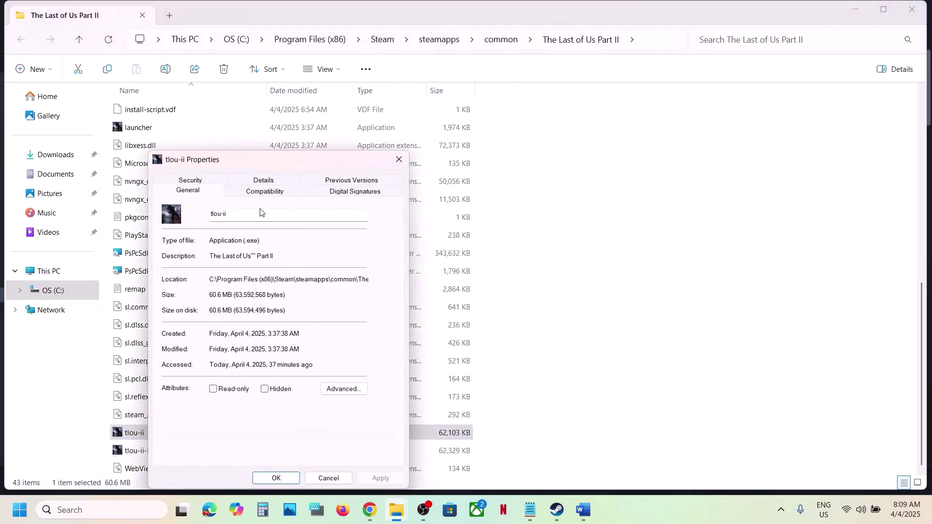
pyautogui.click(258, 195)
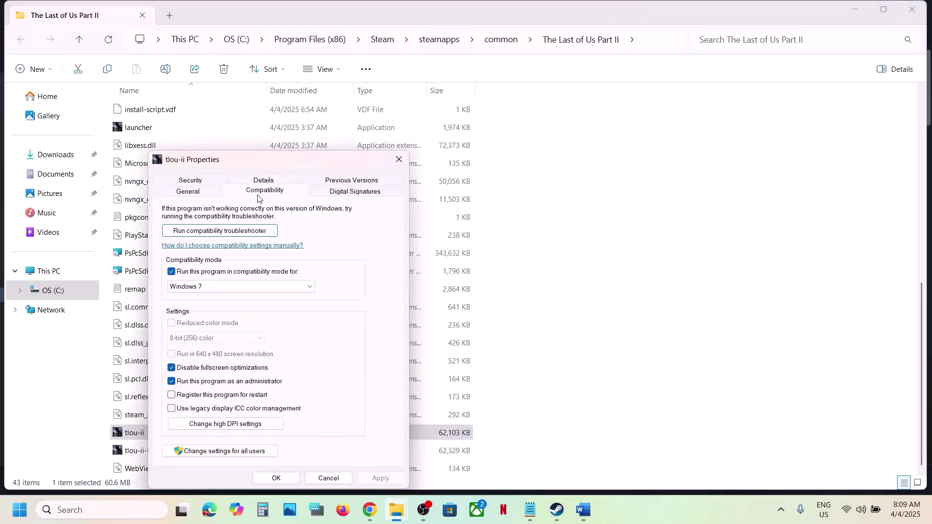
pyautogui.click(171, 272)
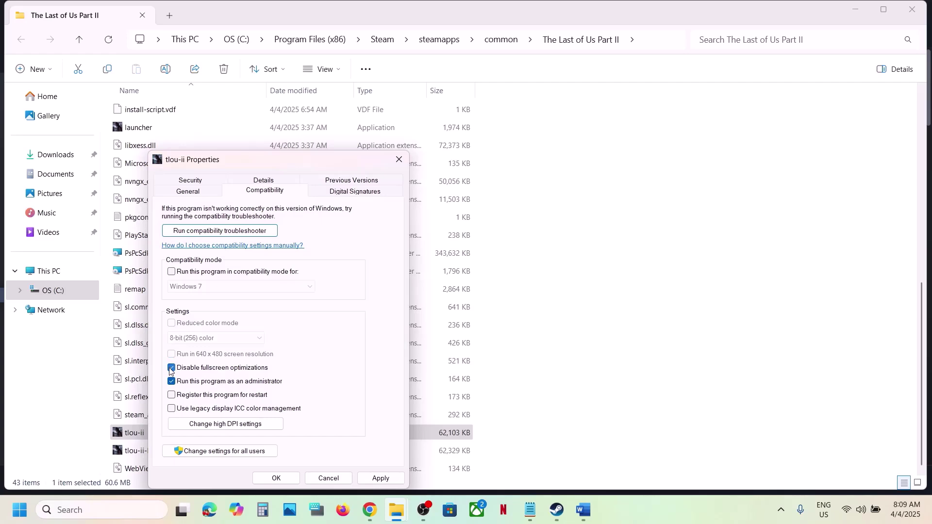
pyautogui.click(381, 478)
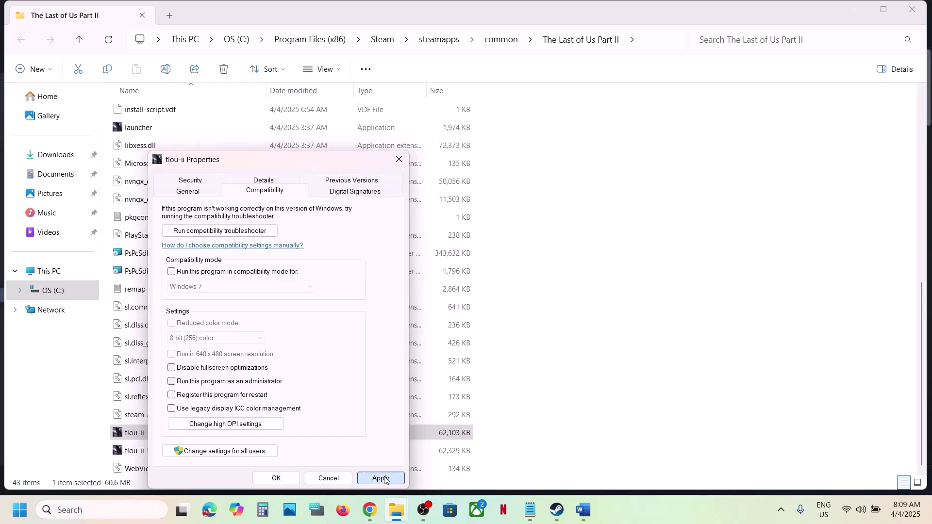
pyautogui.click(275, 479)
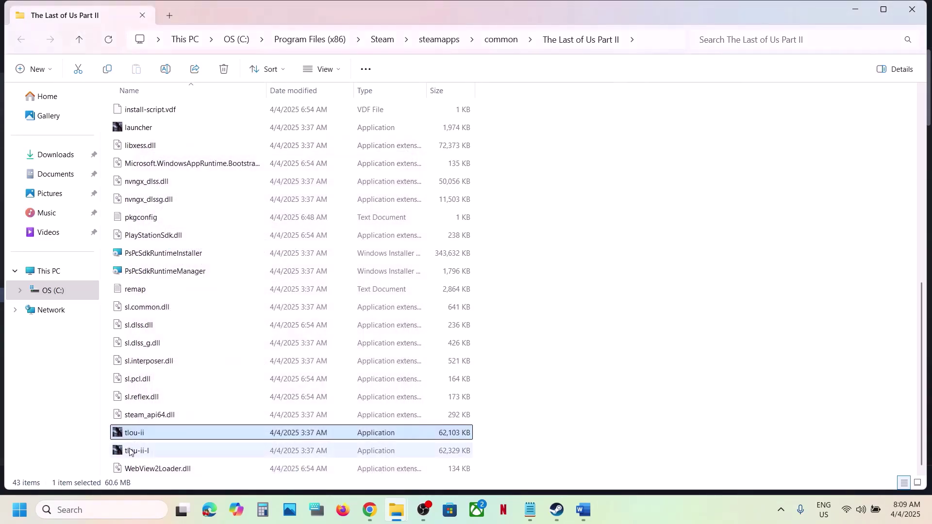
pyautogui.click(130, 450)
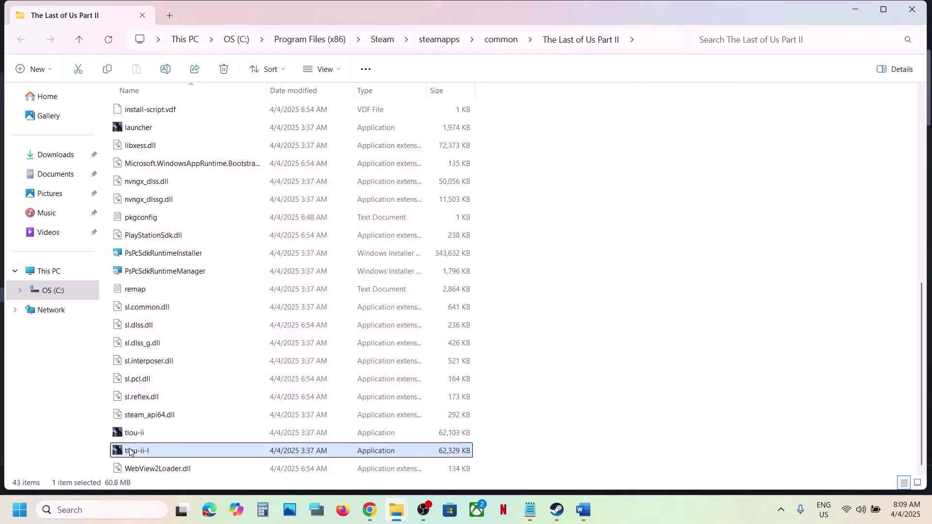
# Step: Switch to the Word document and read Step 5 on the graphics options to turn off in the game
pyautogui.click(557, 510)
pyautogui.click(584, 510)
pyautogui.scroll(-5, 373, 273)
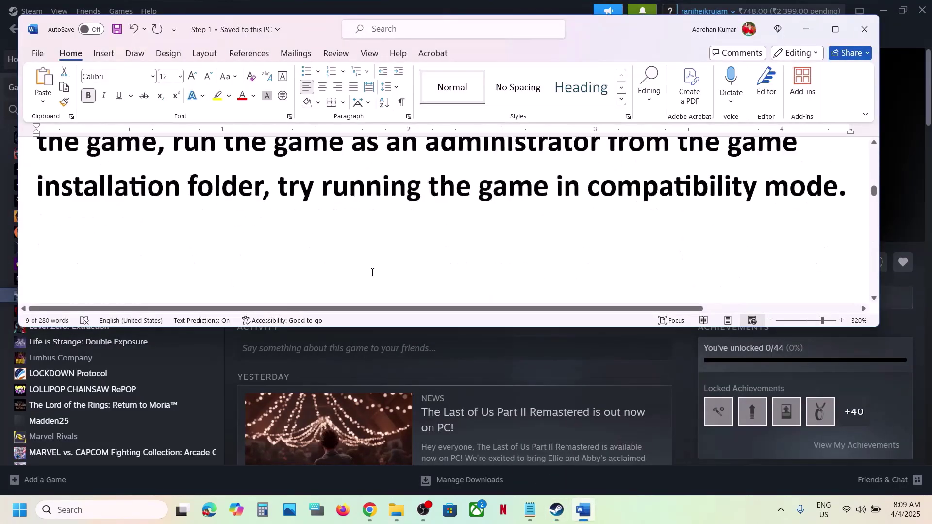
pyautogui.scroll(-1, 373, 272)
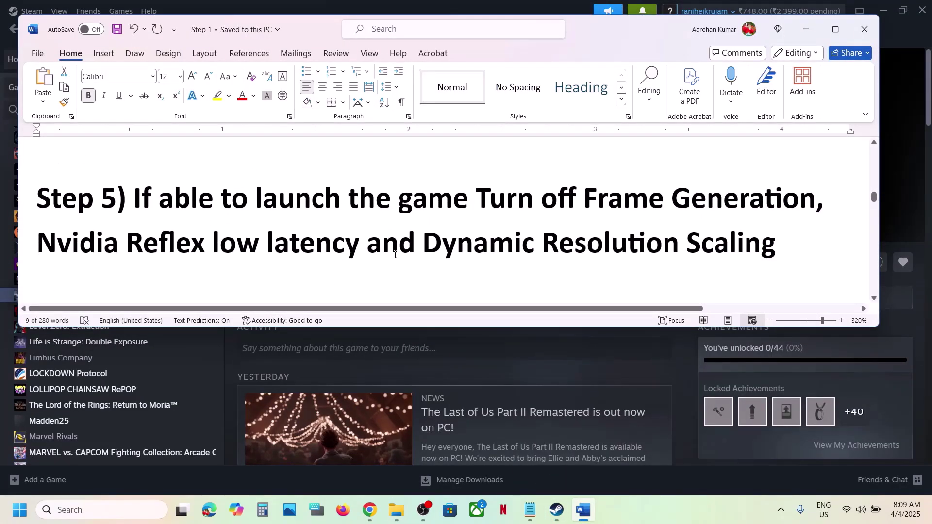
pyautogui.moveTo(477, 201); pyautogui.dragTo(775, 210)
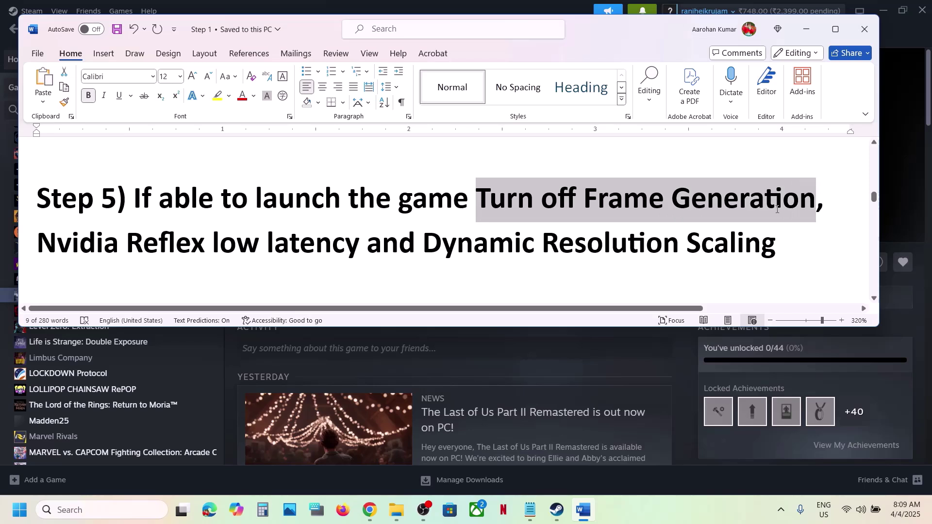
pyautogui.moveTo(40, 251); pyautogui.dragTo(320, 258)
pyautogui.click(439, 252)
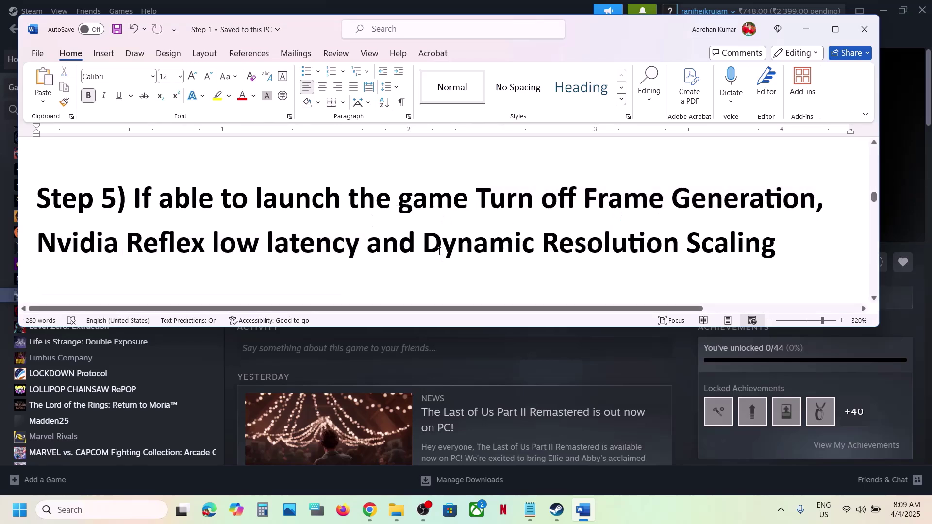
pyautogui.moveTo(427, 247); pyautogui.dragTo(777, 252)
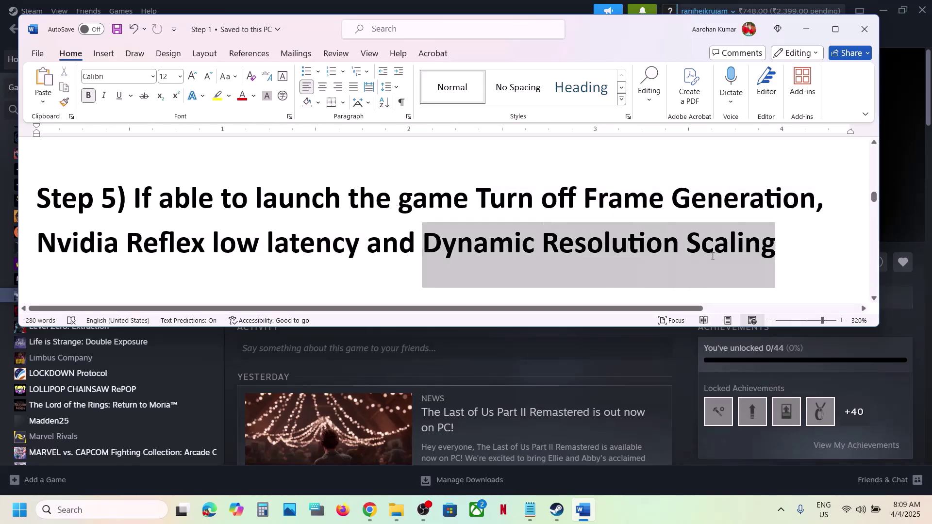
# Step: In the game launcher's display options, set NVIDIA Reflex Low Latency, Frame Generation and Dynamic Resolution Scaling to Off
pyautogui.click(810, 28)
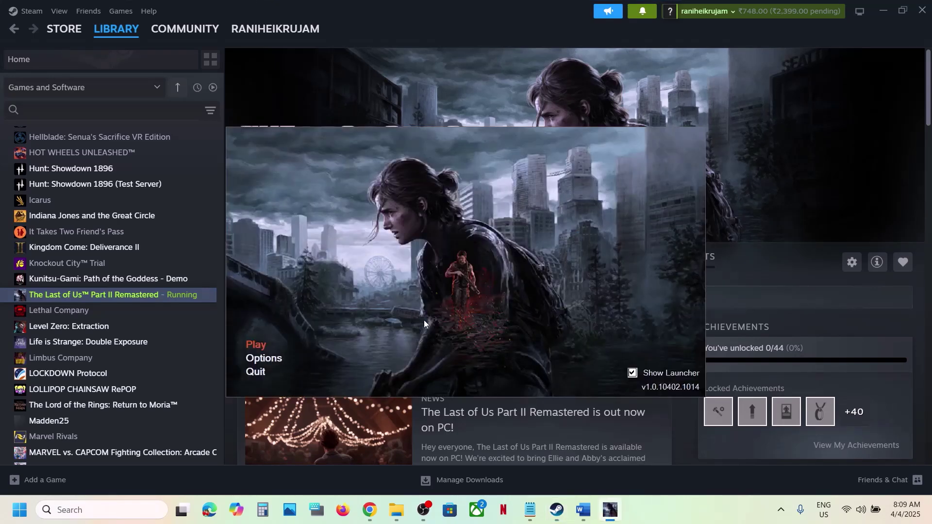
pyautogui.click(266, 361)
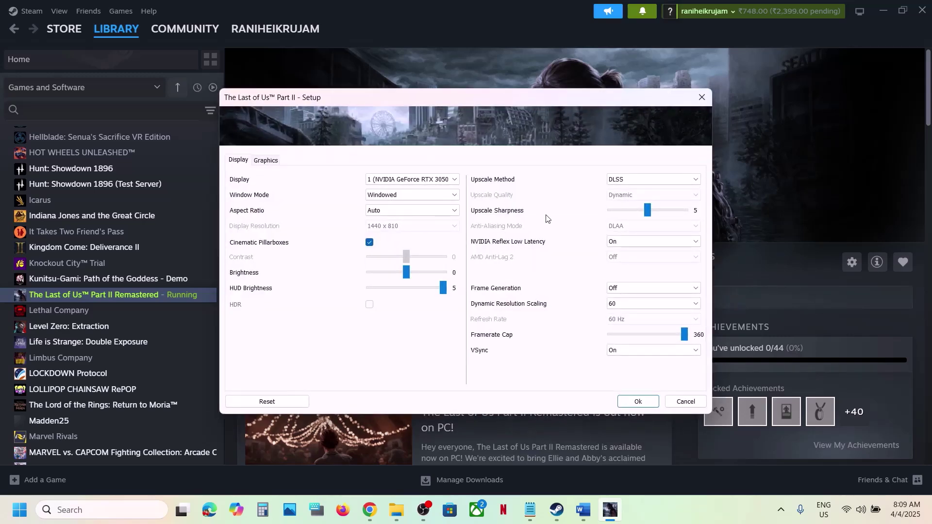
pyautogui.click(627, 242)
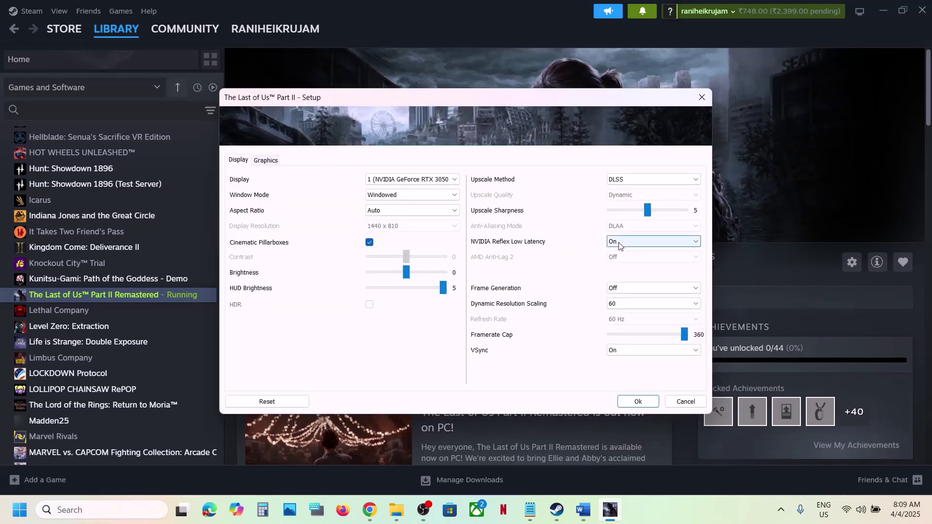
pyautogui.click(630, 252)
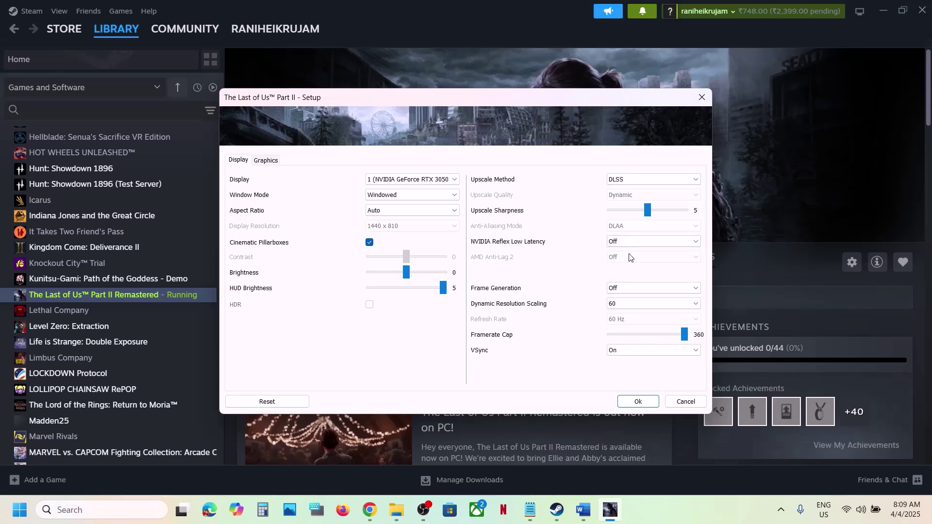
pyautogui.click(619, 289)
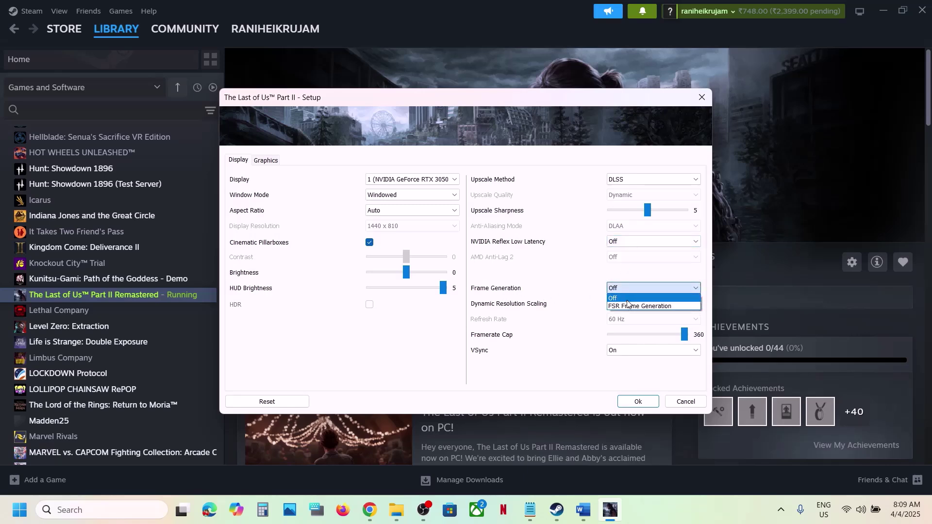
pyautogui.click(628, 299)
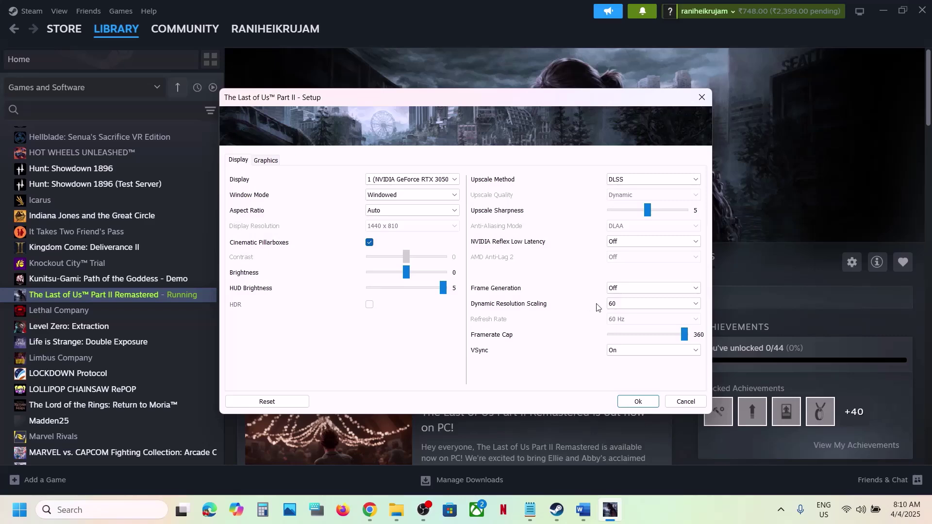
pyautogui.click(629, 305)
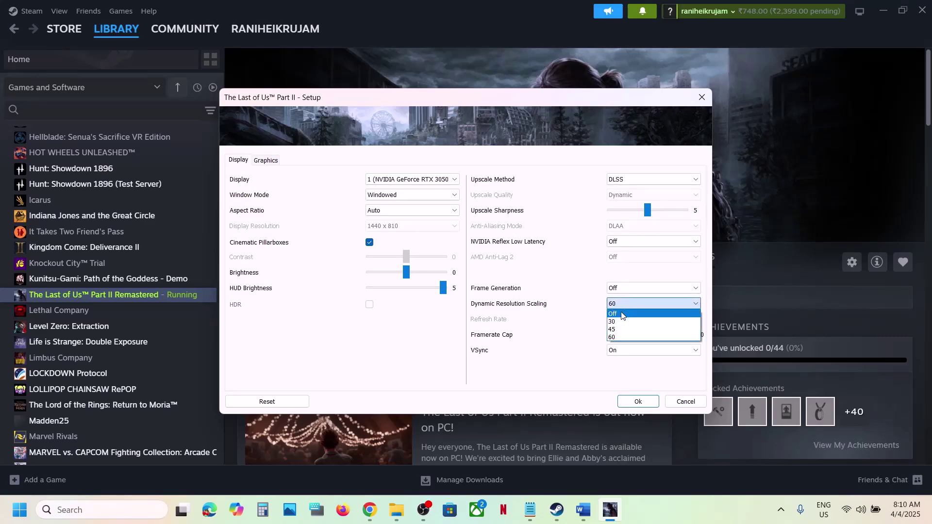
pyautogui.click(626, 313)
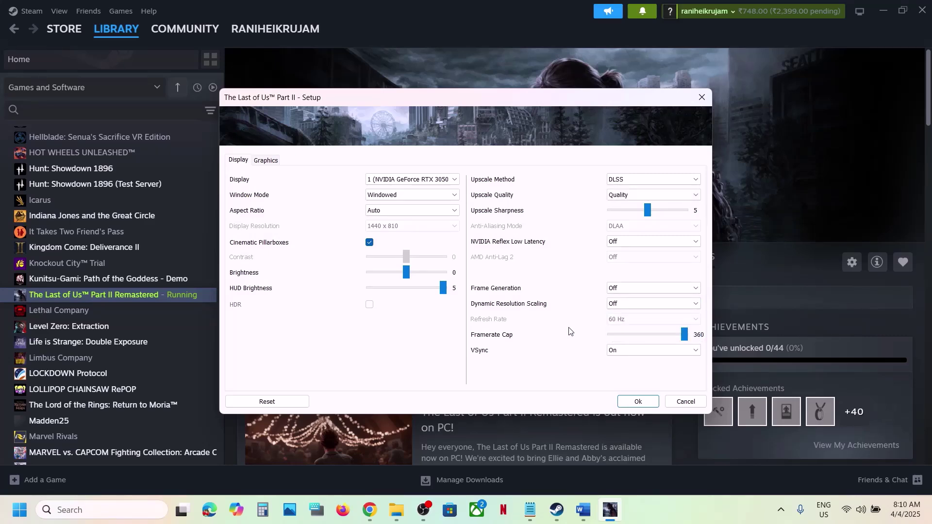
# Step: Check the available window modes and display adapters, save the game's setup and quit the launcher
pyautogui.click(433, 194)
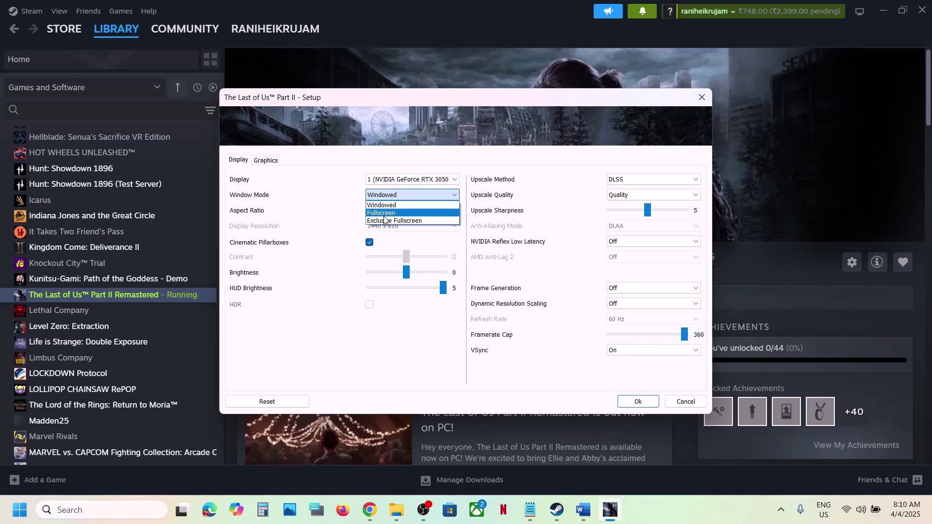
pyautogui.click(352, 210)
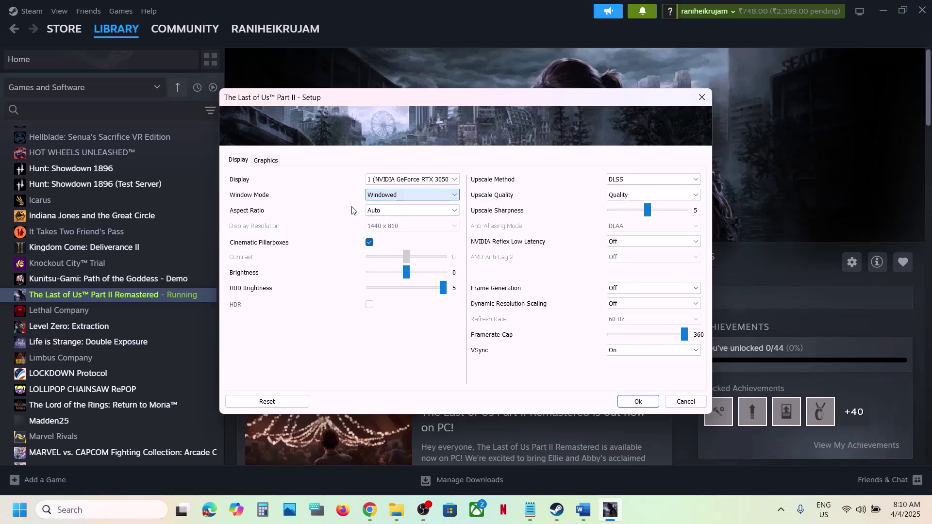
pyautogui.click(423, 179)
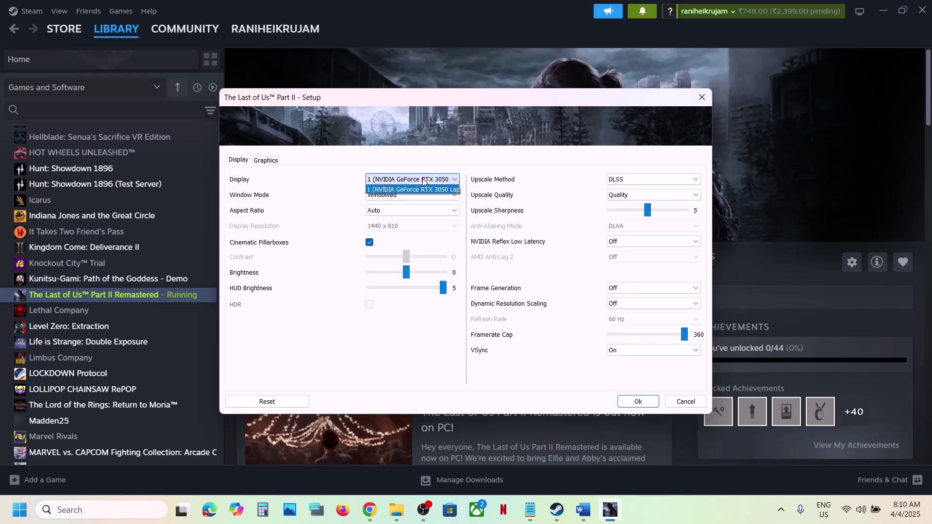
pyautogui.click(344, 216)
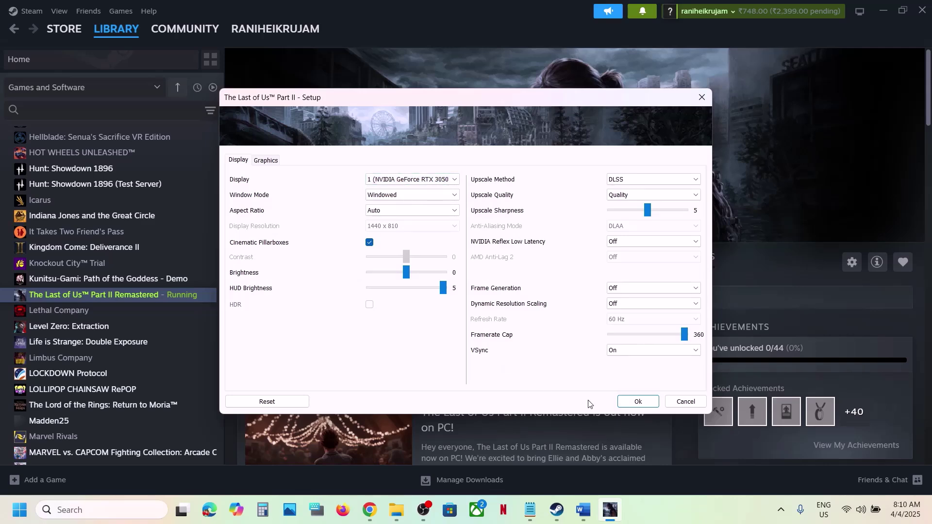
pyautogui.click(637, 402)
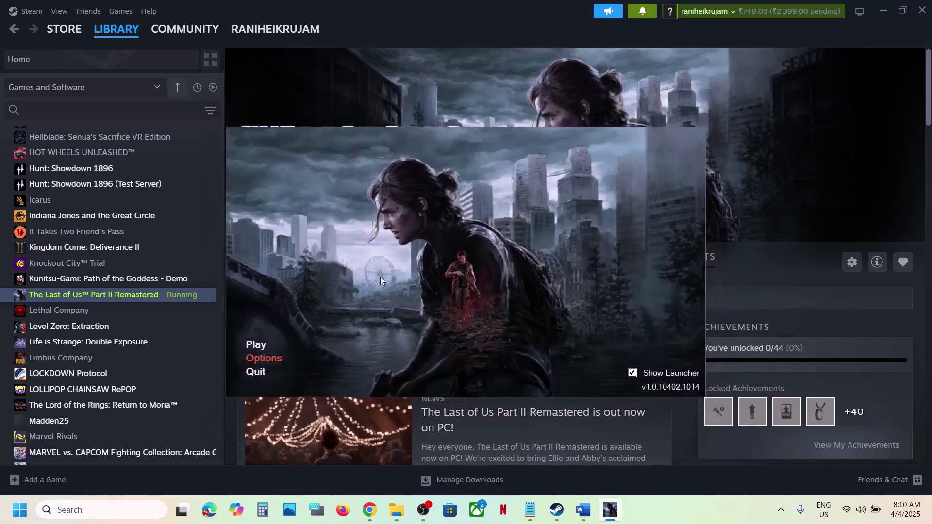
pyautogui.click(256, 371)
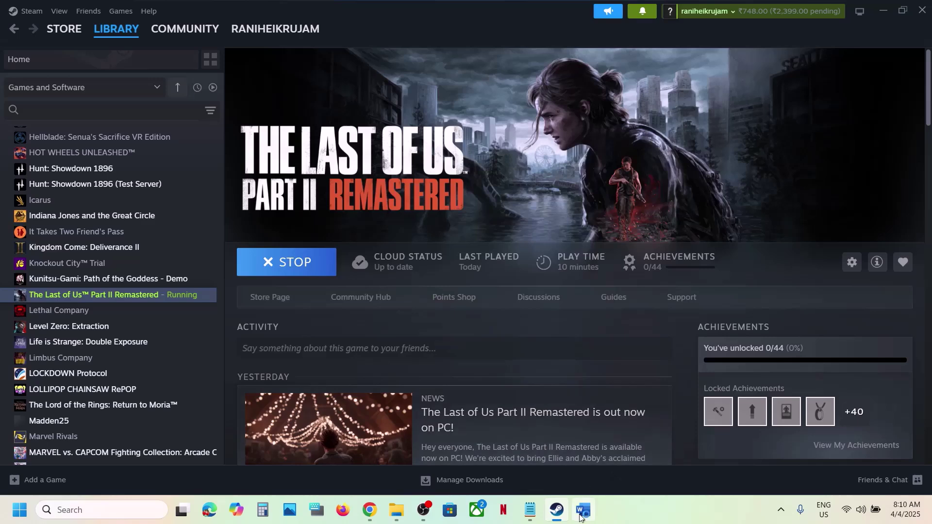
# Step: Return to the Word document and read Step 6 on the graphics driver installation and its download links
pyautogui.hotkey('alt', 'Tab')
pyautogui.scroll(-5, 374, 264)
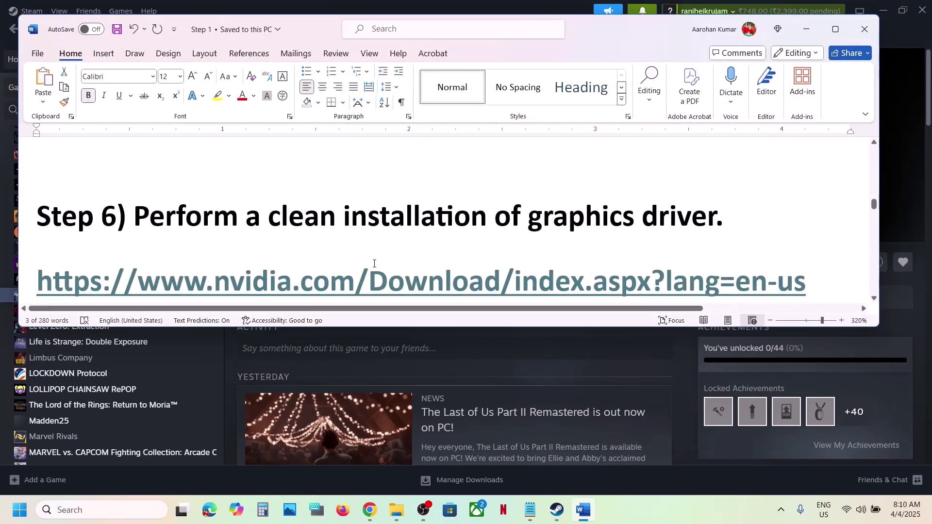
pyautogui.moveTo(260, 185); pyautogui.dragTo(487, 189)
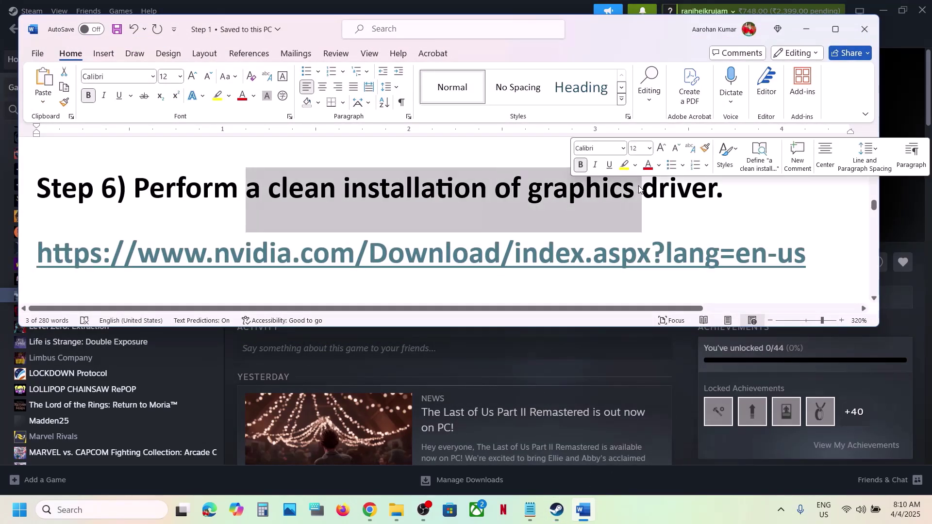
pyautogui.moveTo(230, 255); pyautogui.dragTo(443, 267)
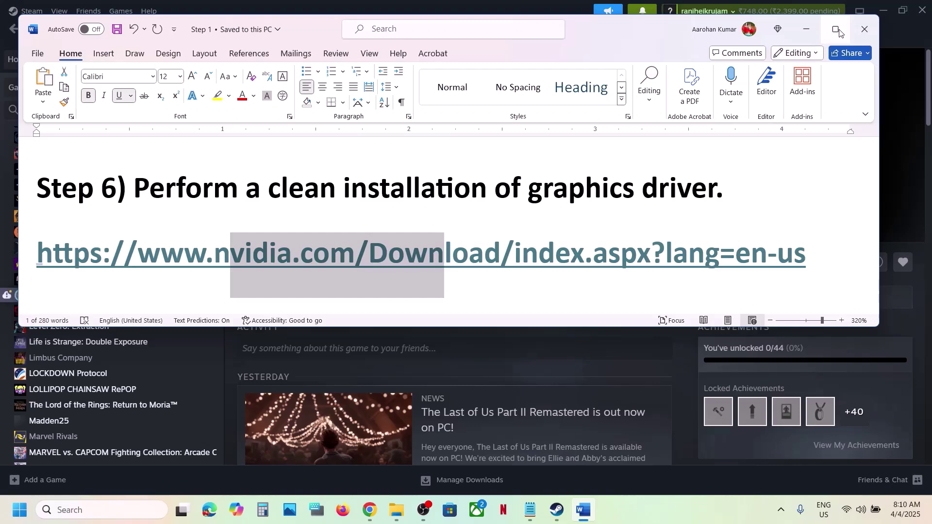
pyautogui.click(836, 30)
pyautogui.scroll(-1, 414, 233)
pyautogui.scroll(2, 362, 252)
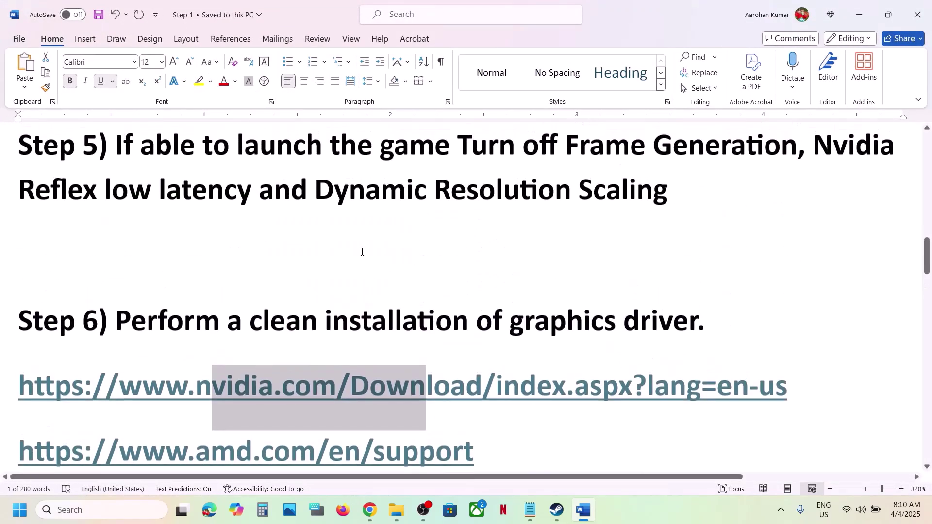
pyautogui.scroll(-2, 362, 252)
# Step: Switch to the NVIDIA drivers page in Chrome and select Windows 11 as the operating system in the manual driver search
pyautogui.click(552, 511)
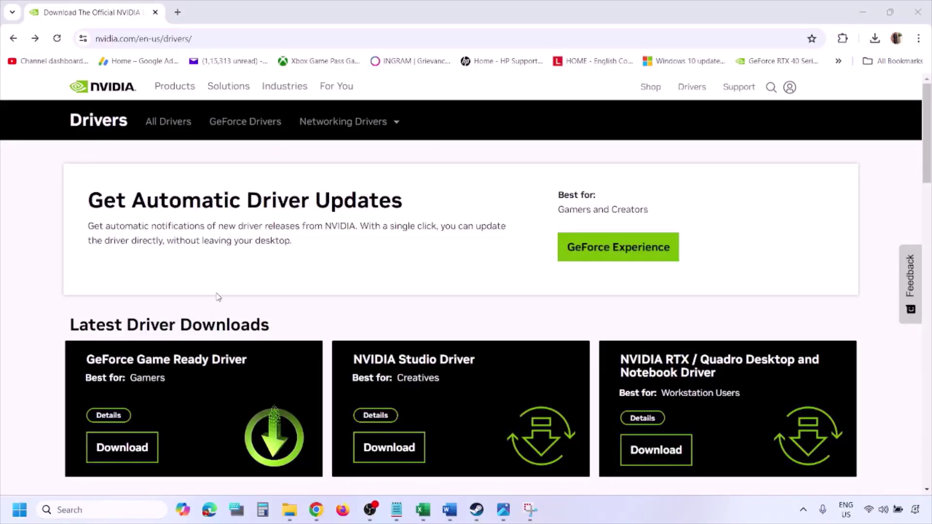
pyautogui.scroll(-8, 219, 297)
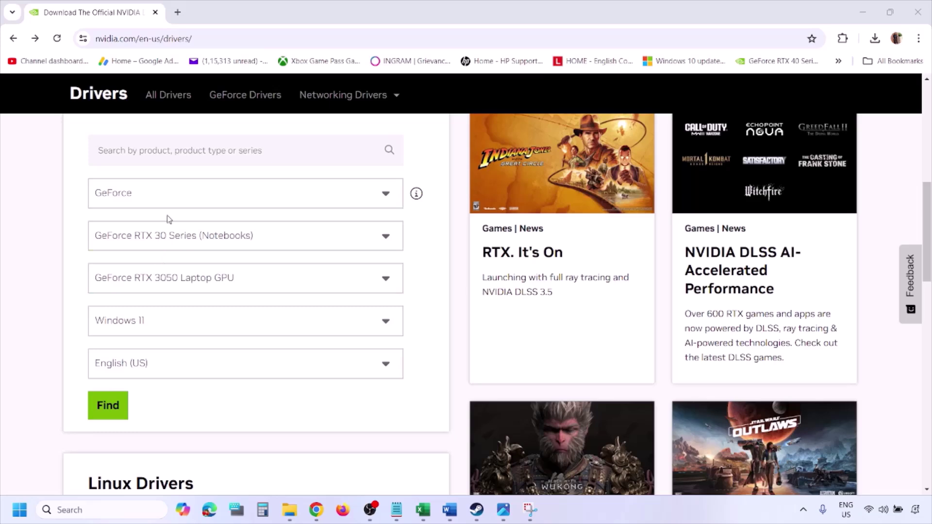
pyautogui.click(154, 325)
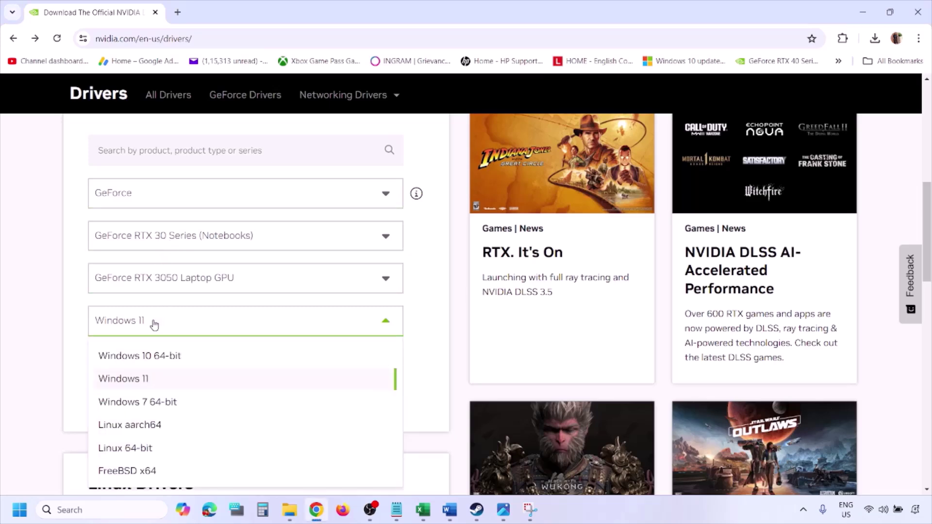
pyautogui.click(137, 380)
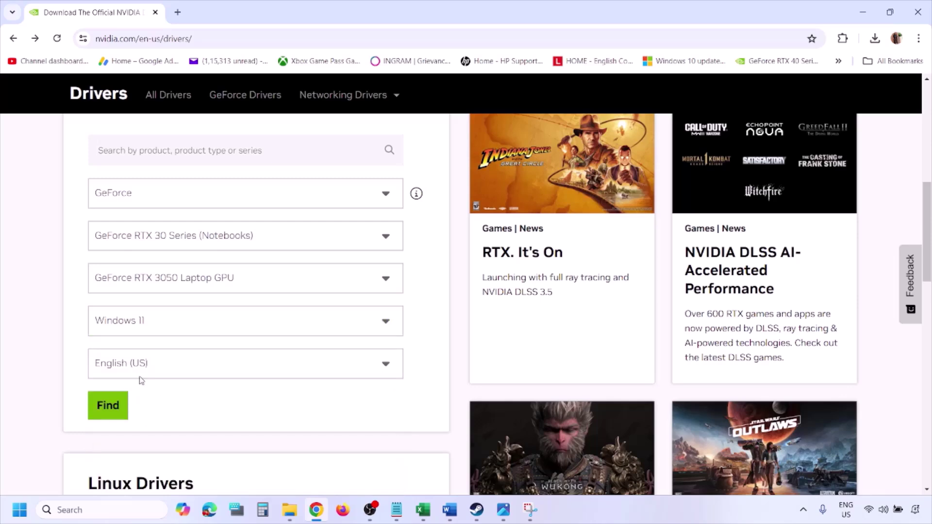
# Step: Run the NVIDIA driver search, switch to Photos and review the screenshots of the Game Ready Driver download and custom clean installation
pyautogui.click(105, 406)
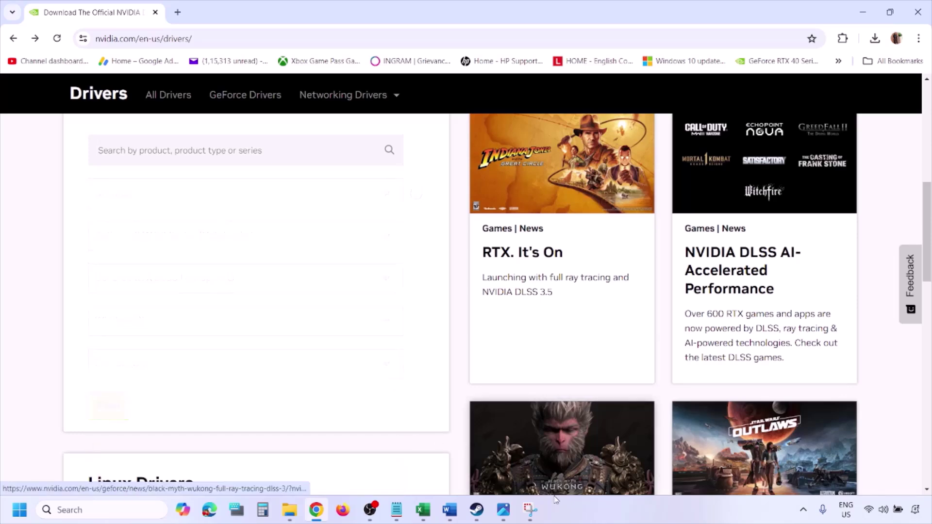
pyautogui.click(504, 510)
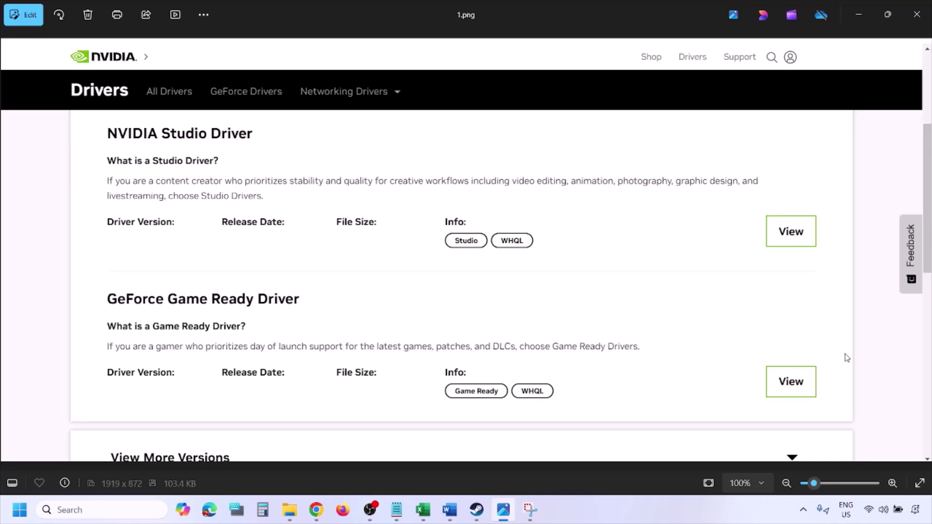
pyautogui.press('Right')
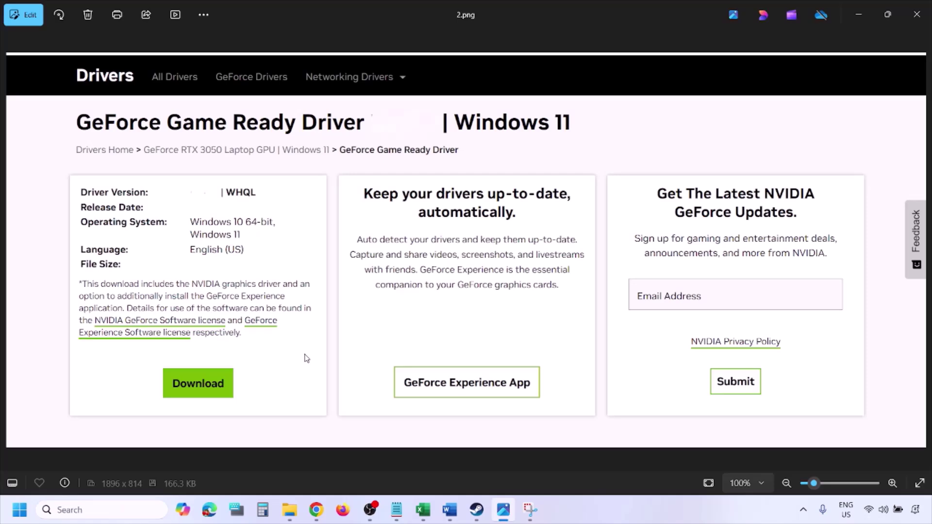
pyautogui.press('Right')
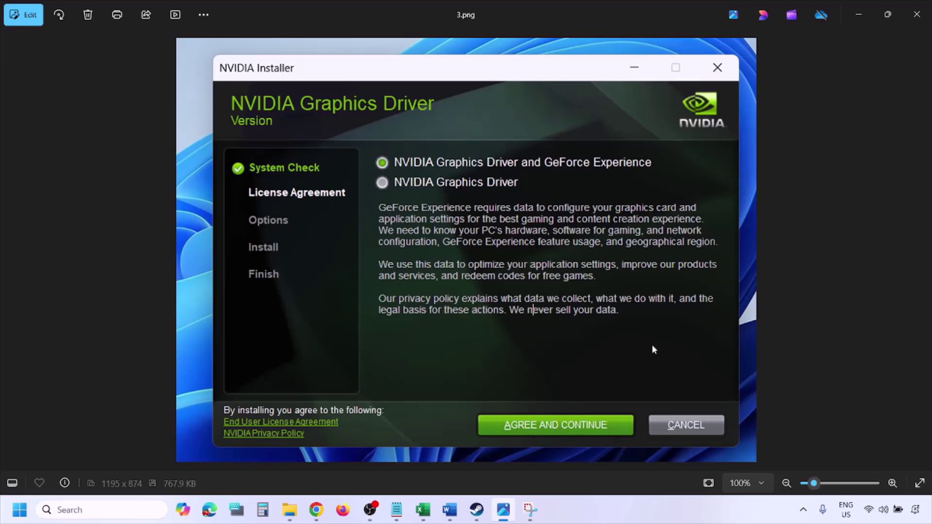
pyautogui.press('Right')
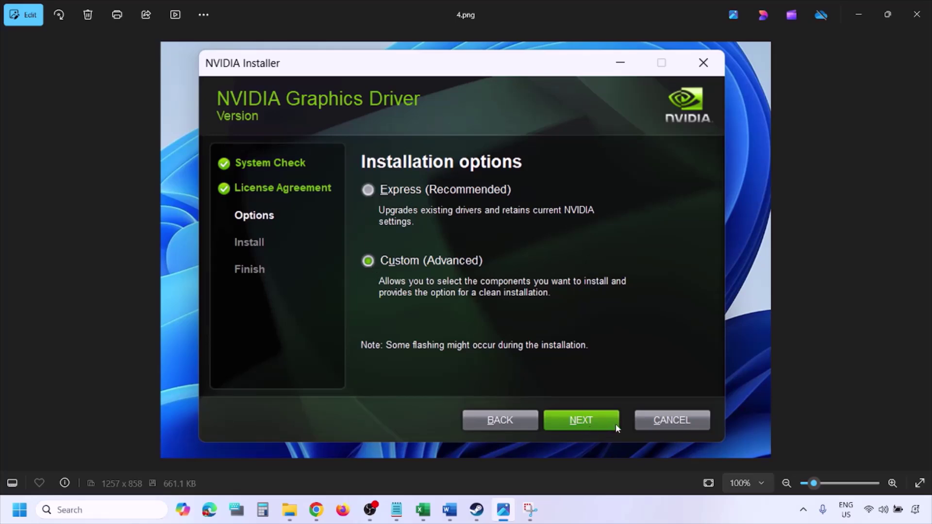
pyautogui.press('Right')
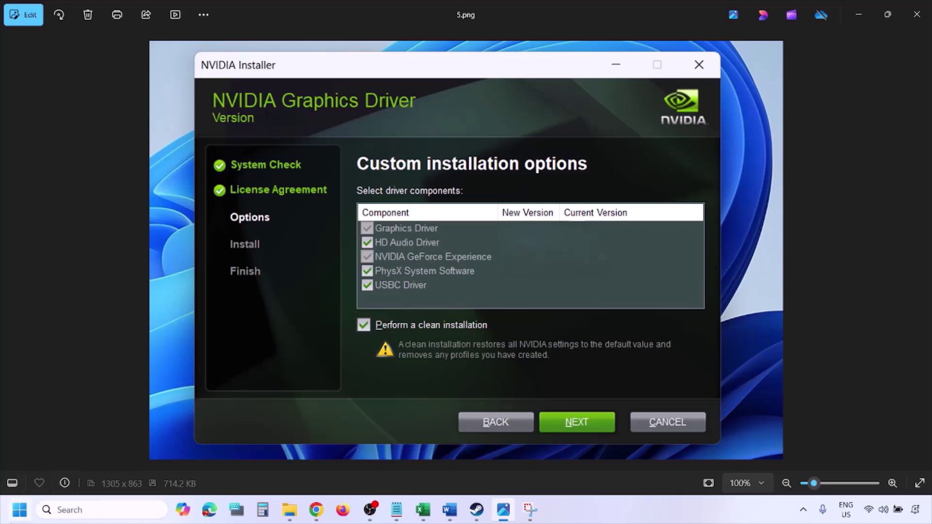
# Step: View the Restart option among the Windows power options and leave without restarting
pyautogui.click(19, 510)
pyautogui.click(356, 470)
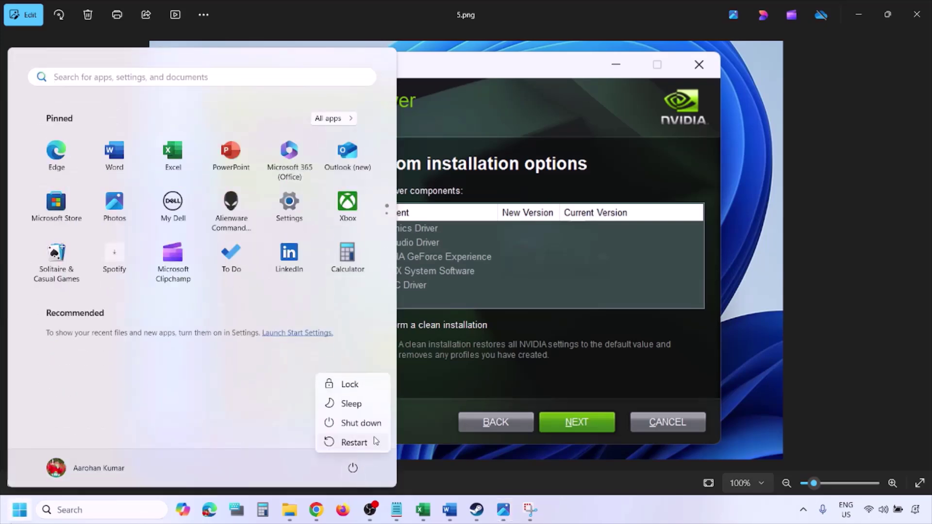
pyautogui.press('Escape')
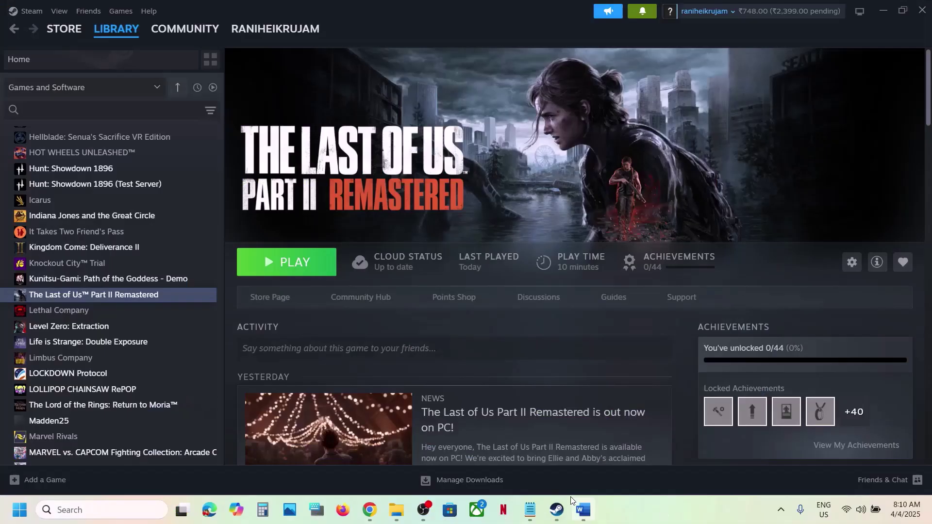
# Step: Return to the Word document and read the AMD support link in Step 6 and the Step 7 heading
pyautogui.click(583, 510)
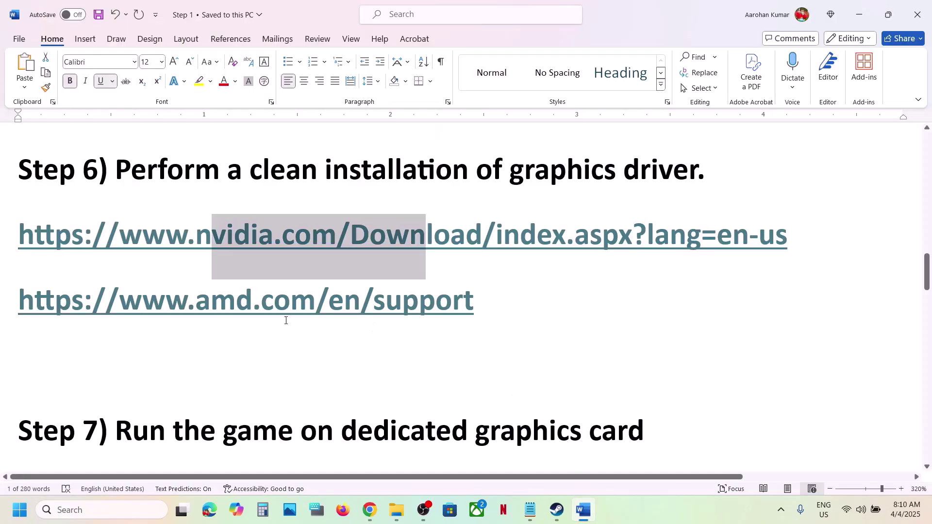
pyautogui.scroll(1, 241, 326)
pyautogui.moveTo(142, 380); pyautogui.dragTo(462, 379)
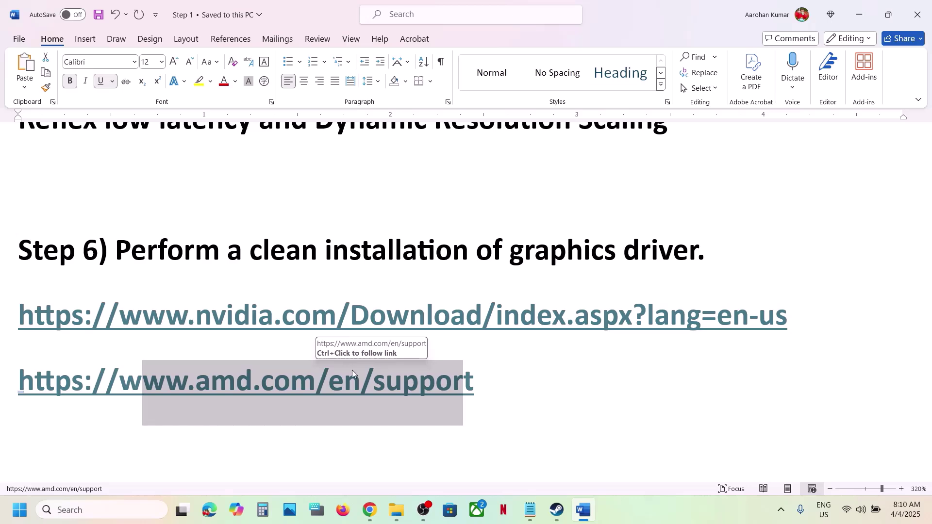
pyautogui.scroll(-3, 352, 370)
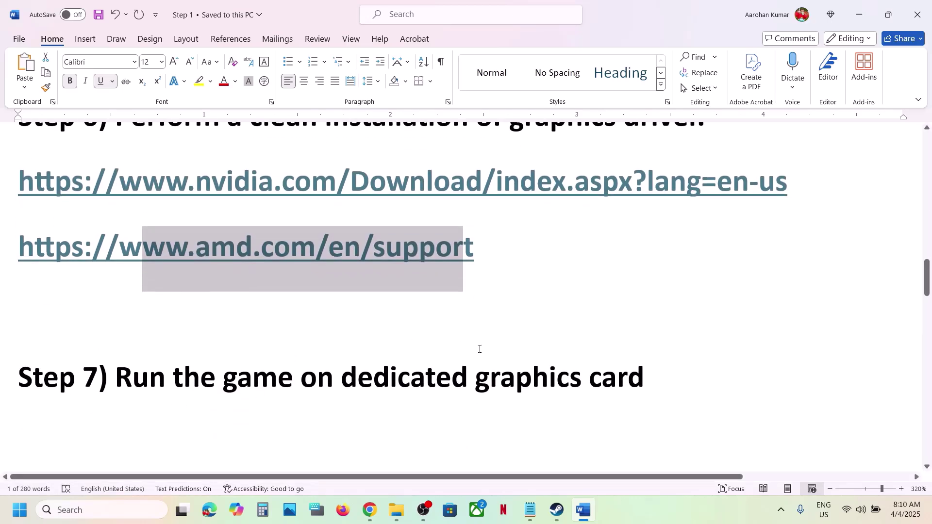
# Step: Copy the word "graphics" from the Step 7 heading, search Windows for it and open Graphics settings
pyautogui.doubleClick(500, 369)
pyautogui.hotkey('ctrl', 'c')
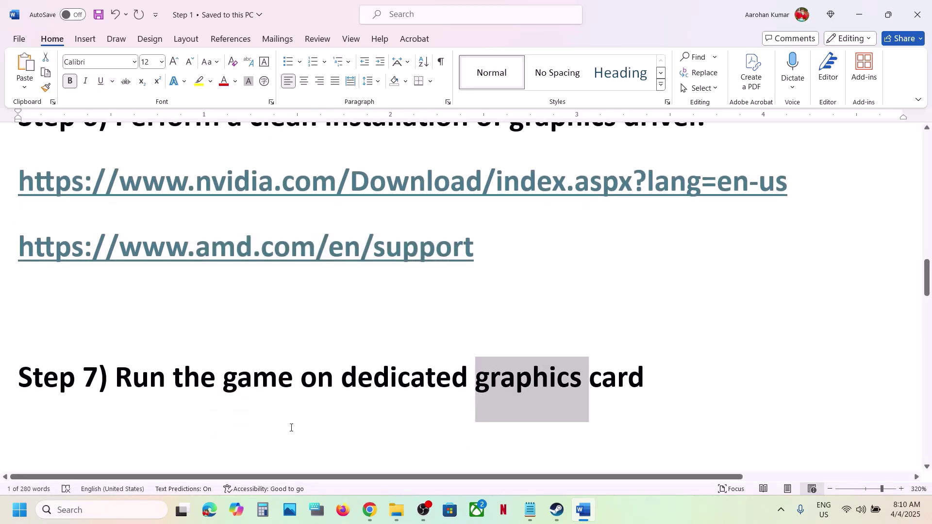
pyautogui.click(97, 509)
pyautogui.hotkey('ctrl', 'v')
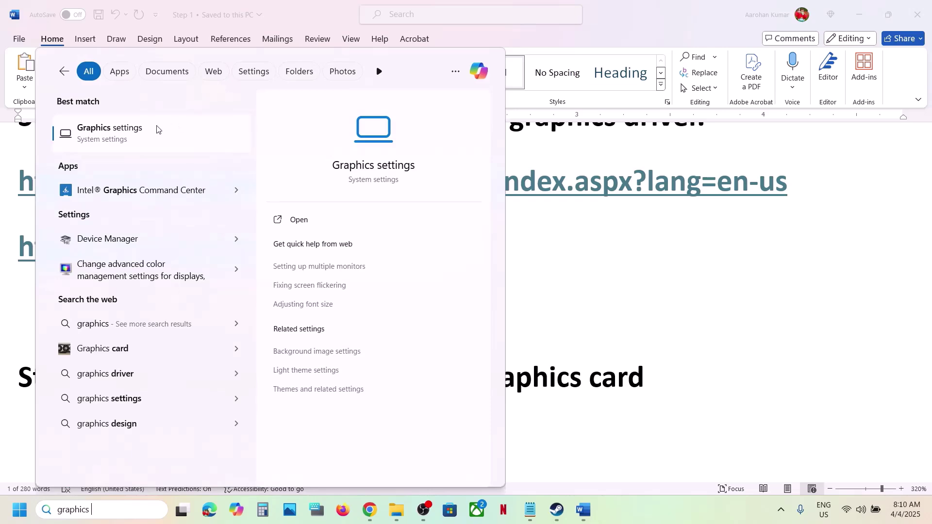
pyautogui.click(140, 139)
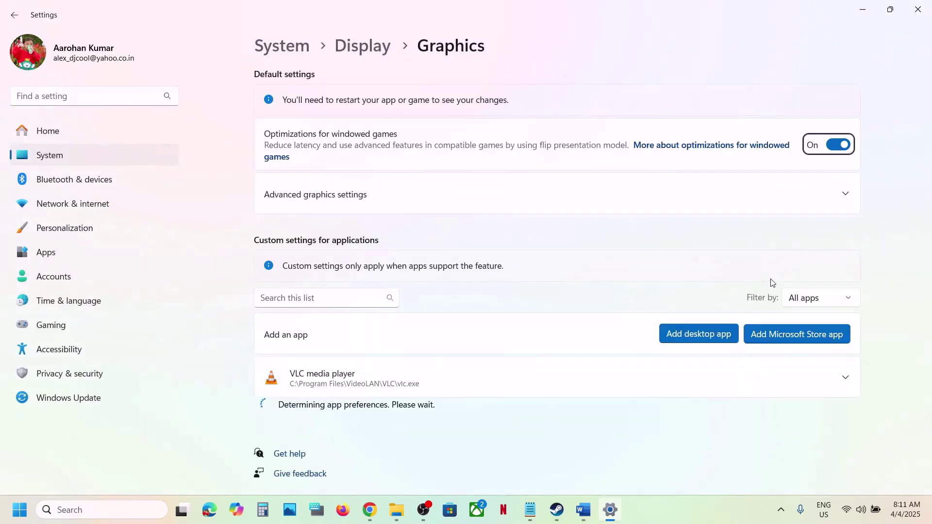
# Step: Add tlou-ii from Steam's steamapps\common\The Last of Us Part II folder as a desktop app in the custom graphics settings
pyautogui.click(698, 334)
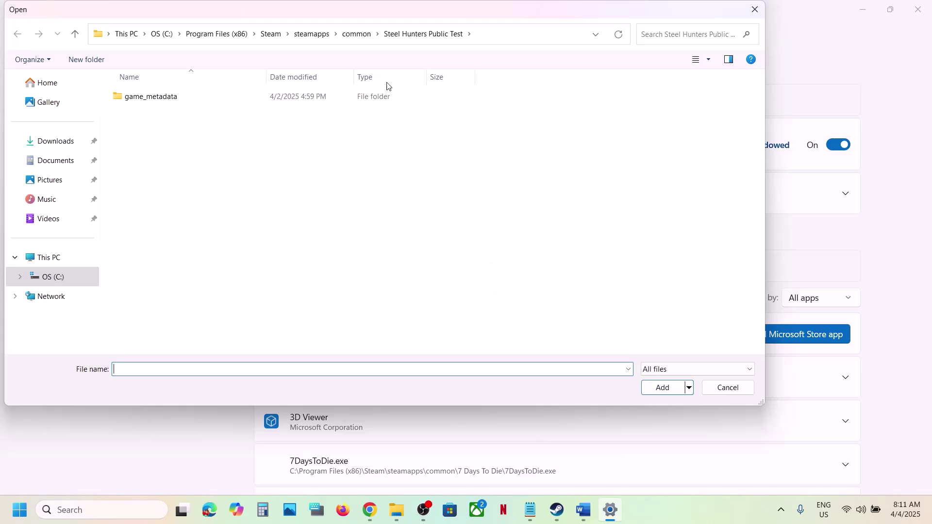
pyautogui.click(357, 34)
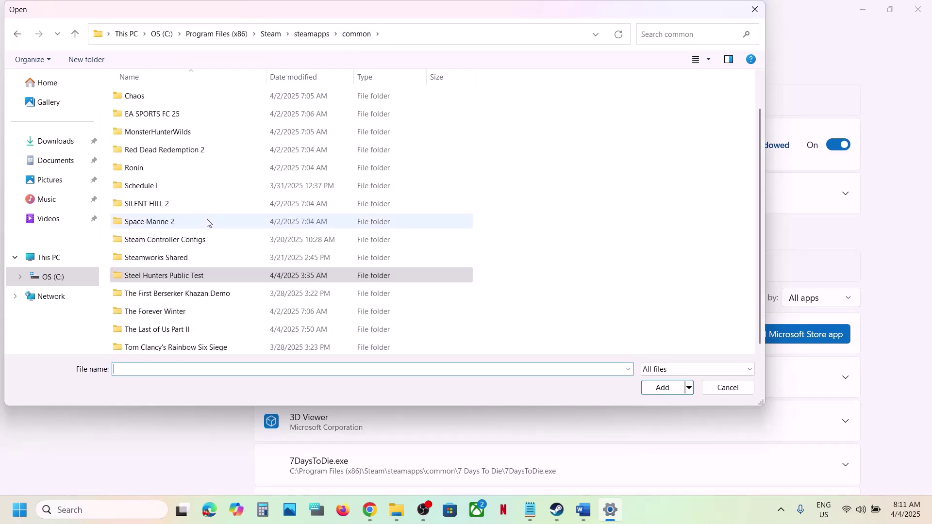
pyautogui.doubleClick(211, 329)
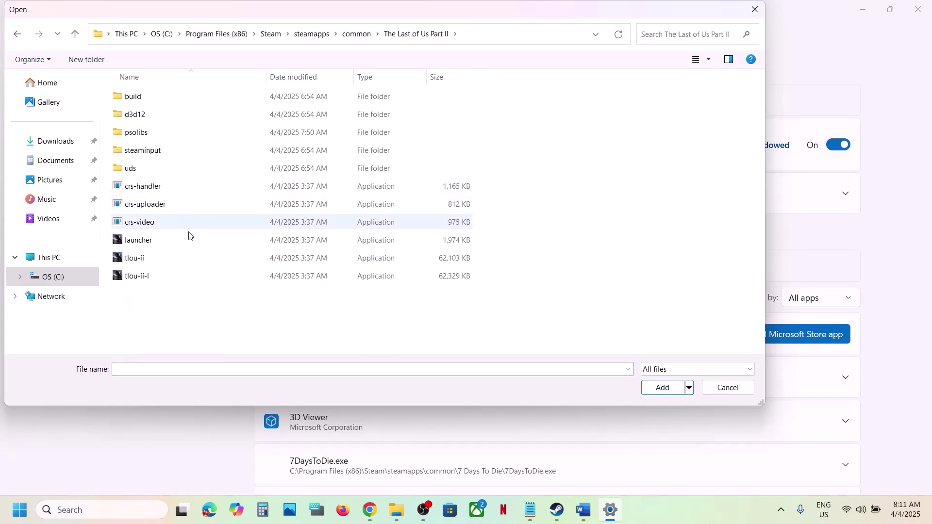
pyautogui.click(154, 260)
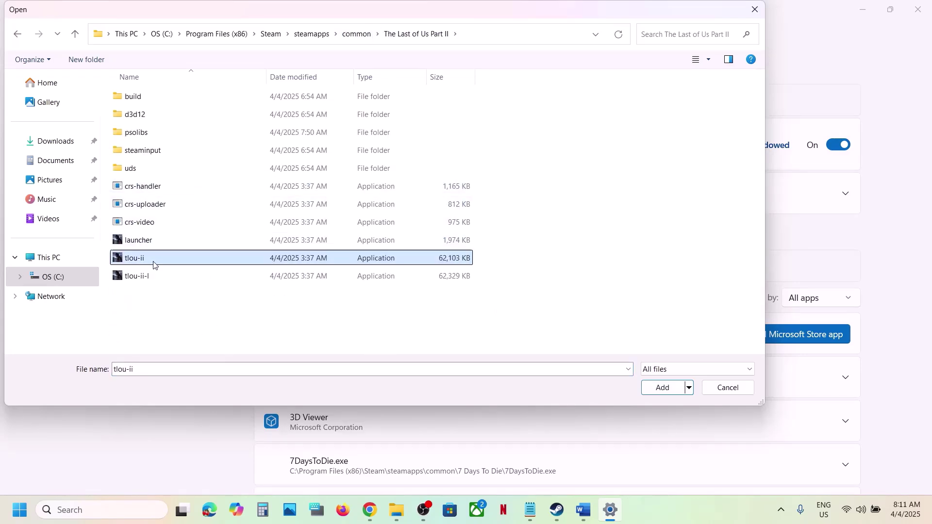
pyautogui.click(660, 388)
# Step: Set the GPU preference of The Last of Us Part II entry for tlou-ii.exe to High Performance (NVIDIA GeForce RTX 3050 Laptop GPU)
pyautogui.scroll(-2, 382, 329)
pyautogui.scroll(-10, 383, 329)
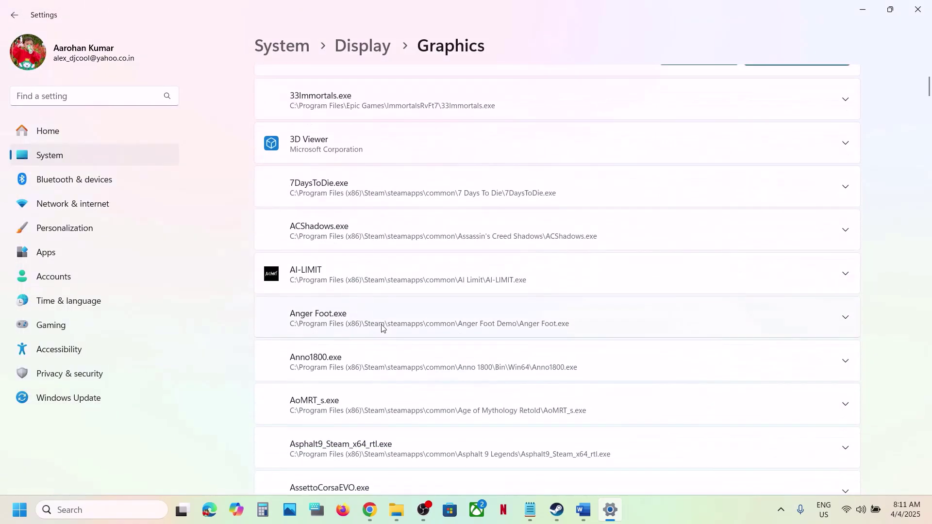
pyautogui.scroll(-20, 382, 329)
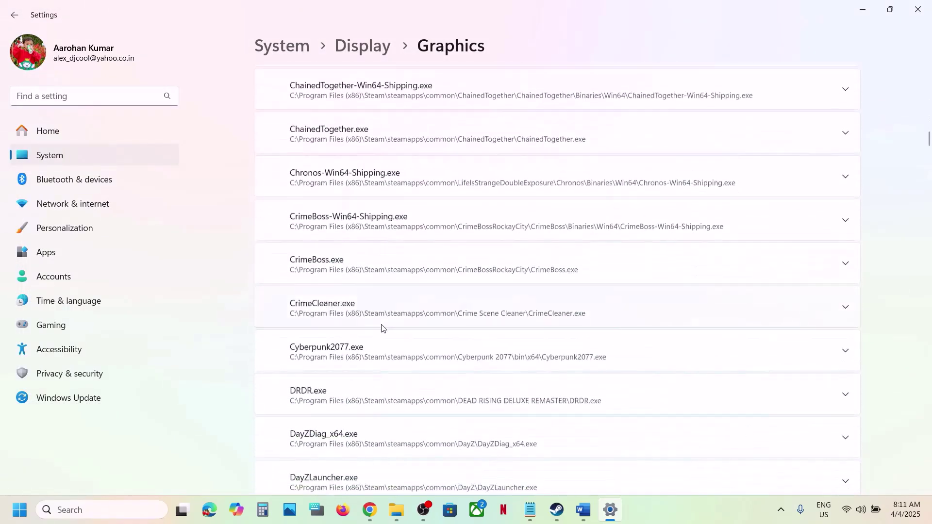
pyautogui.scroll(-20, 382, 329)
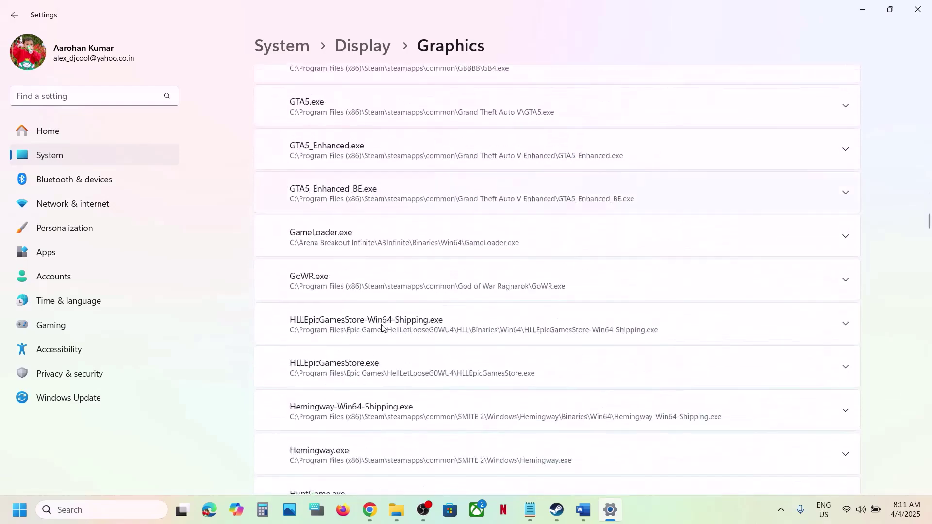
pyautogui.scroll(-20, 382, 329)
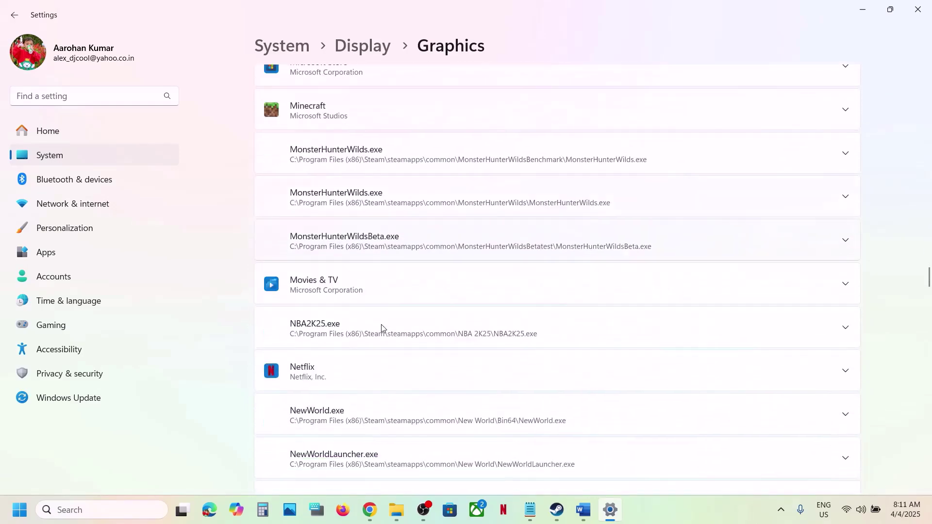
pyautogui.scroll(-20, 382, 328)
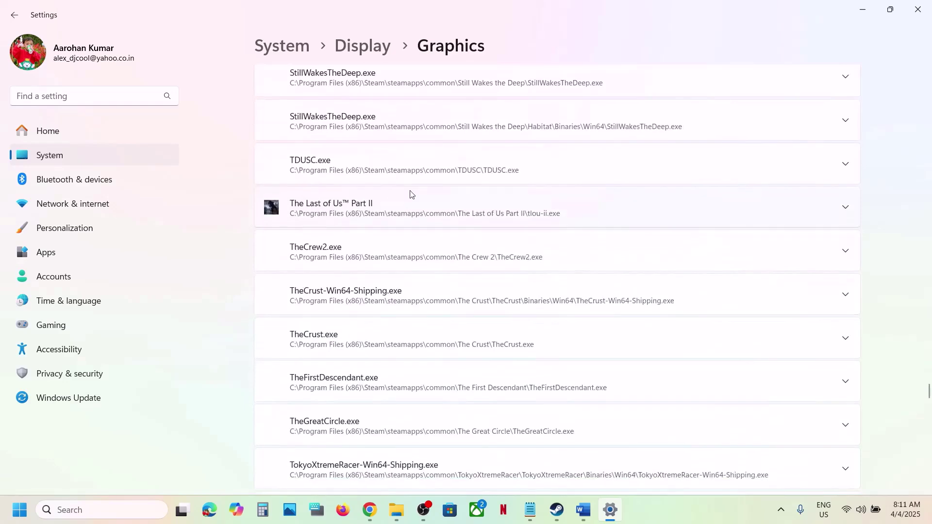
pyautogui.scroll(2, 586, 298)
pyautogui.click(586, 298)
pyautogui.scroll(-2, 586, 299)
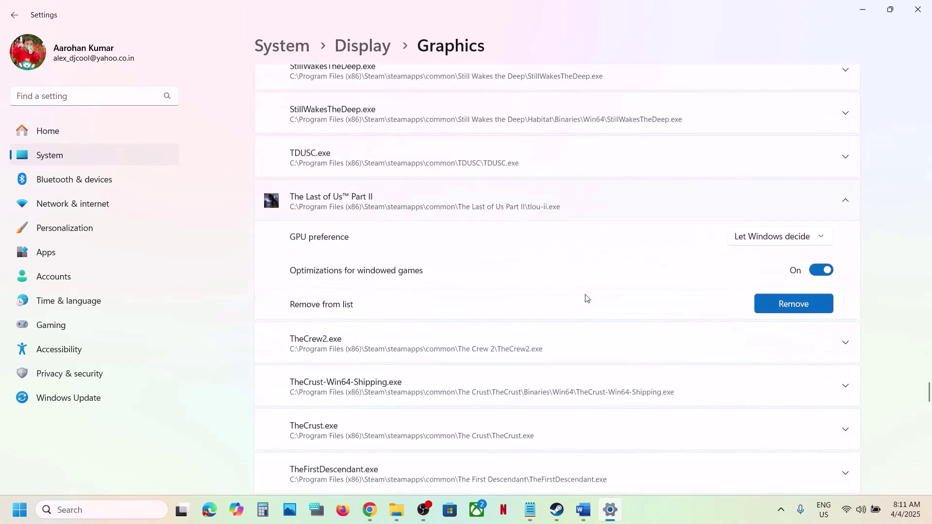
pyautogui.click(774, 238)
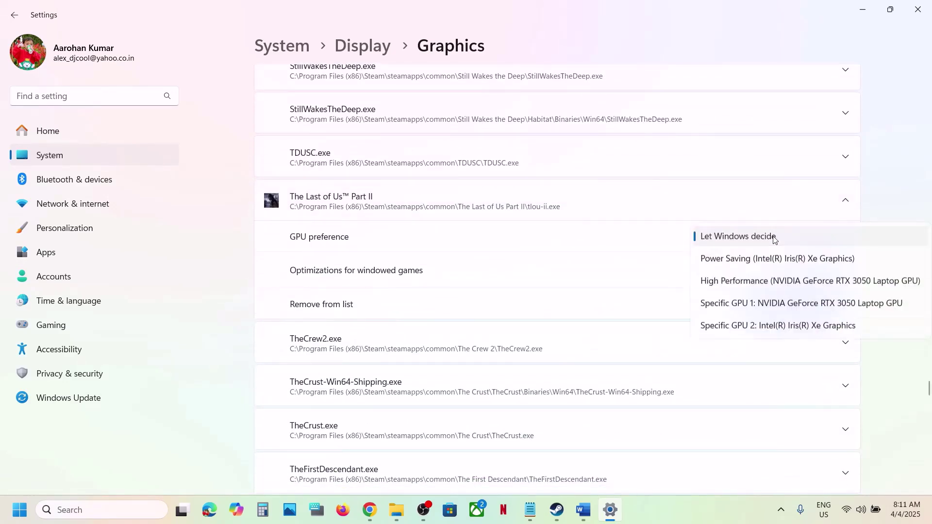
pyautogui.click(810, 286)
# Step: Add tlou-ii-l from The Last of Us Part II folder as another desktop app in the custom graphics settings
pyautogui.scroll(20, 503, 222)
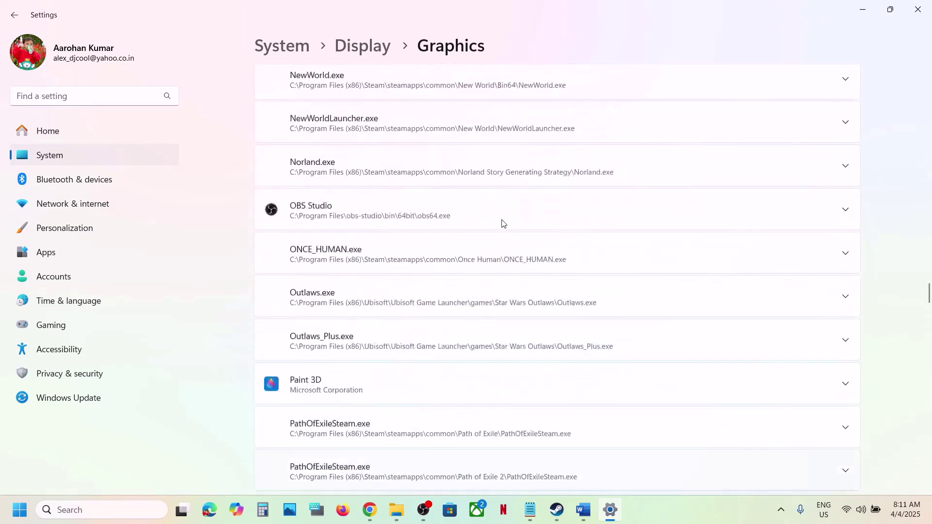
pyautogui.scroll(20, 502, 223)
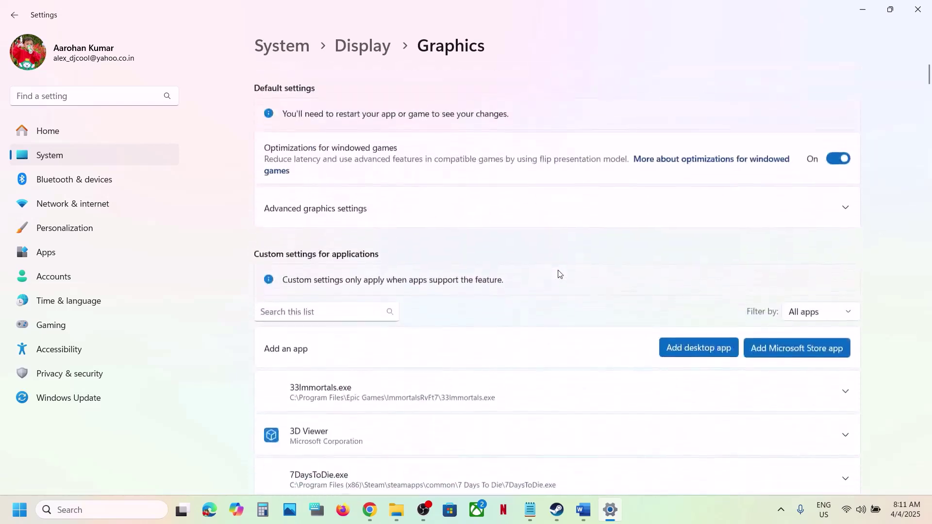
pyautogui.click(713, 335)
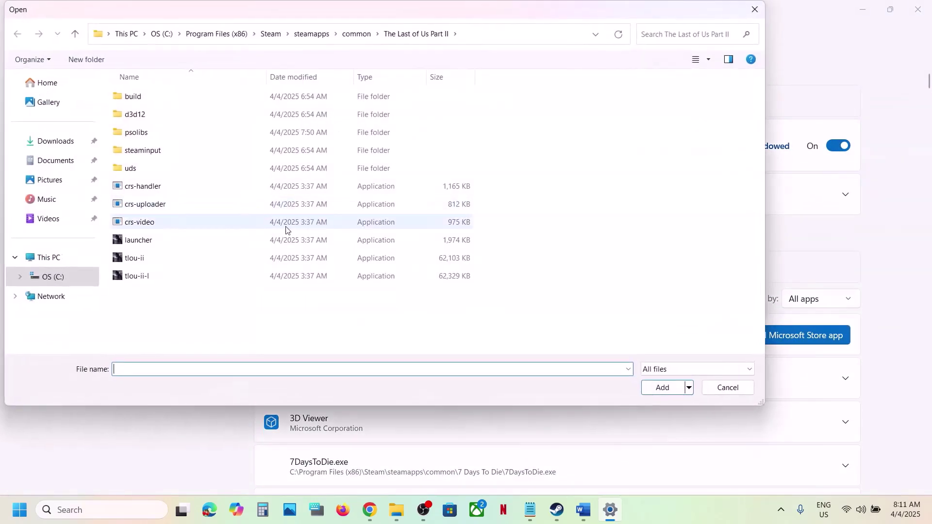
pyautogui.click(145, 276)
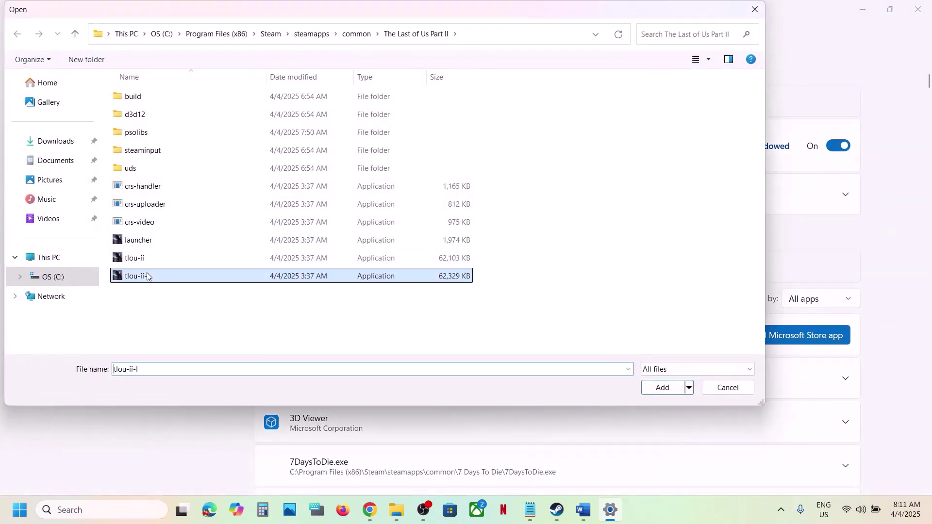
pyautogui.click(660, 388)
# Step: Find The Last of Us Part II entries for tlou-ii.exe and tlou-ii-l.exe in the graphics app list and expand their settings
pyautogui.scroll(-15, 444, 377)
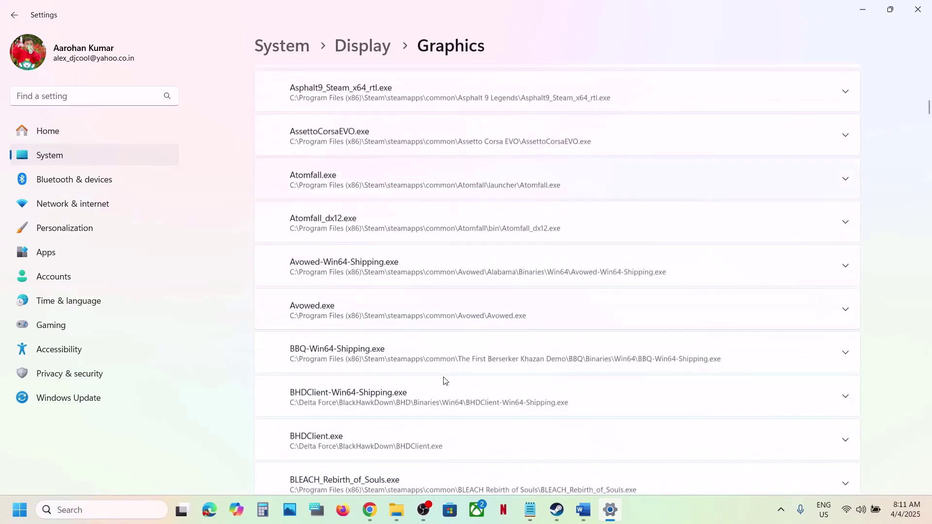
pyautogui.scroll(-20, 444, 381)
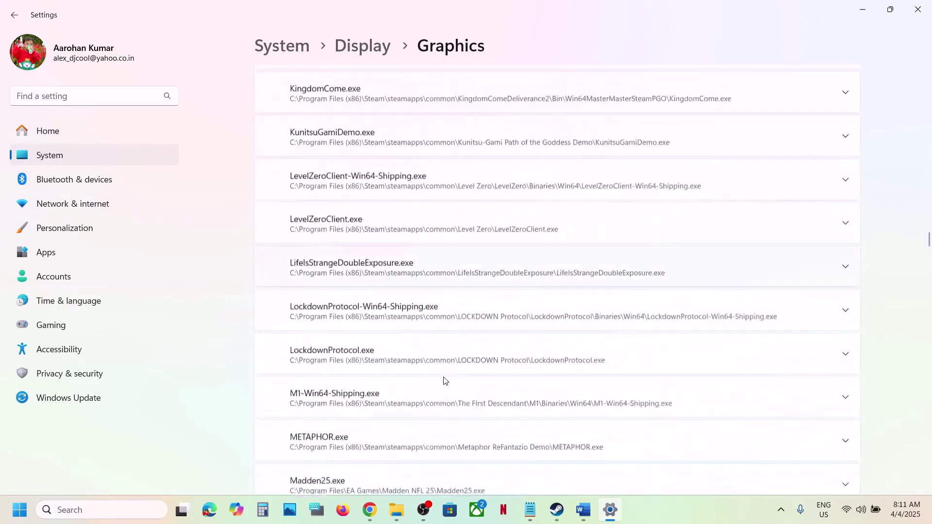
pyautogui.scroll(-20, 444, 381)
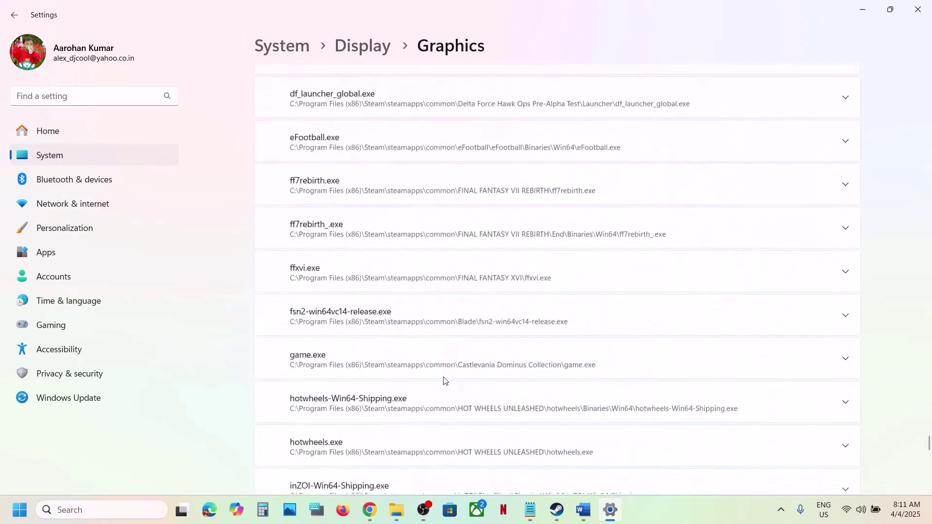
pyautogui.scroll(-20, 444, 380)
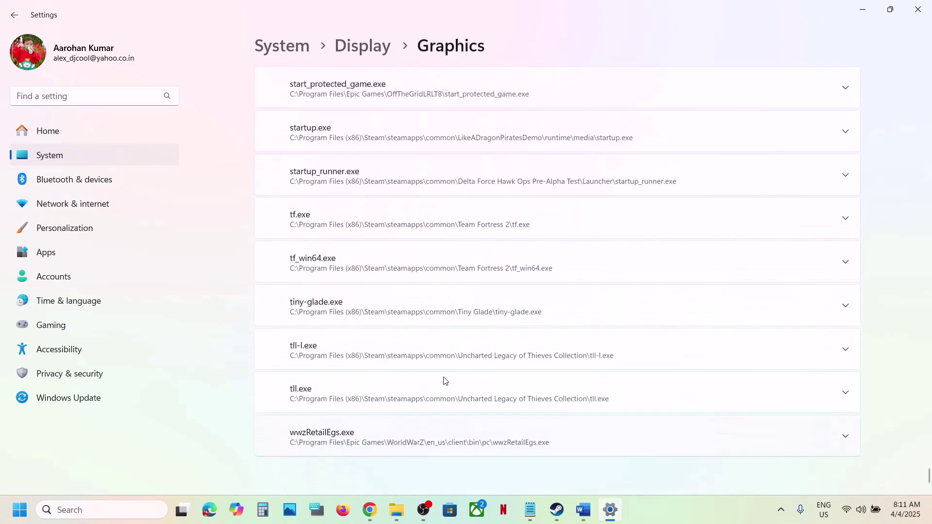
pyautogui.scroll(20, 444, 381)
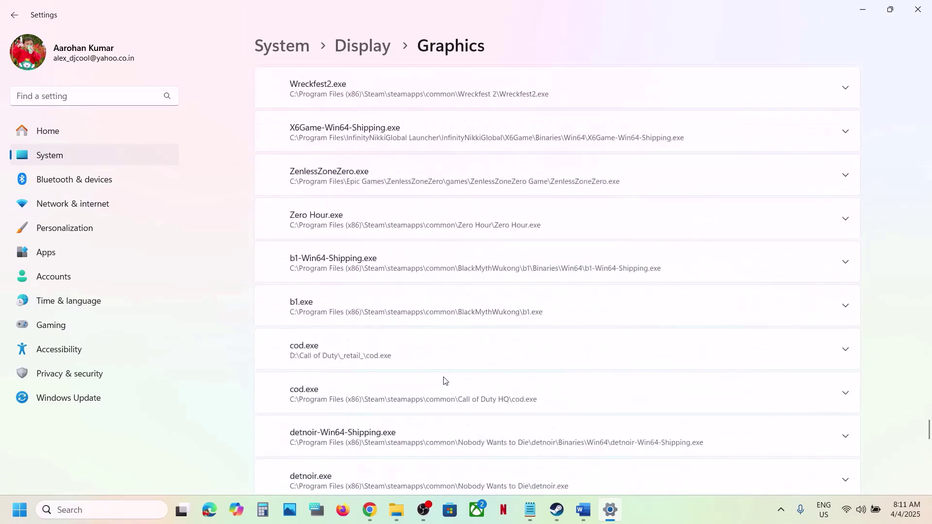
pyautogui.scroll(20, 444, 380)
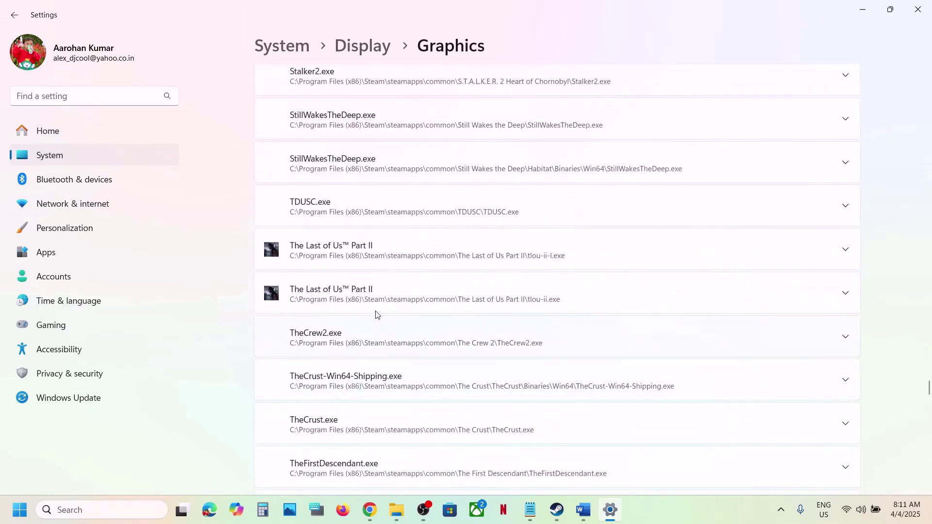
pyautogui.click(429, 298)
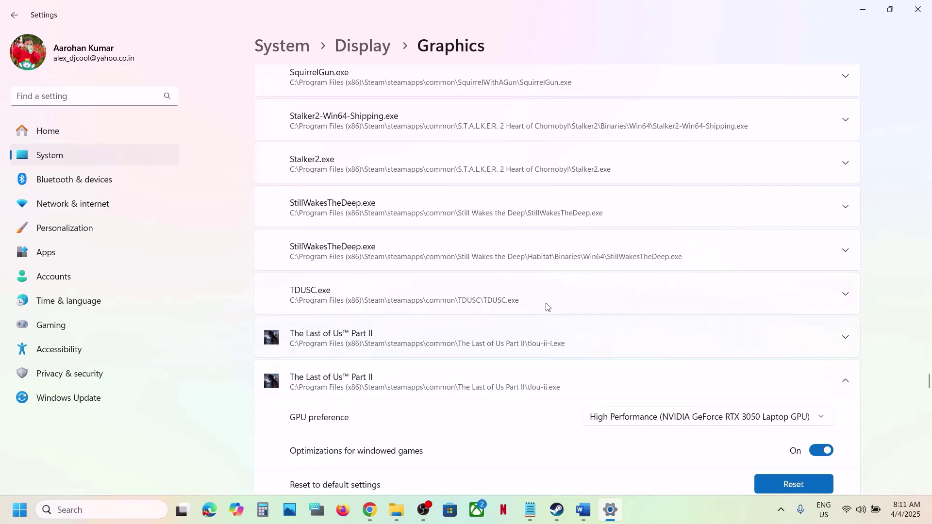
pyautogui.click(520, 295)
pyautogui.scroll(3, 520, 295)
pyautogui.scroll(-7, 479, 298)
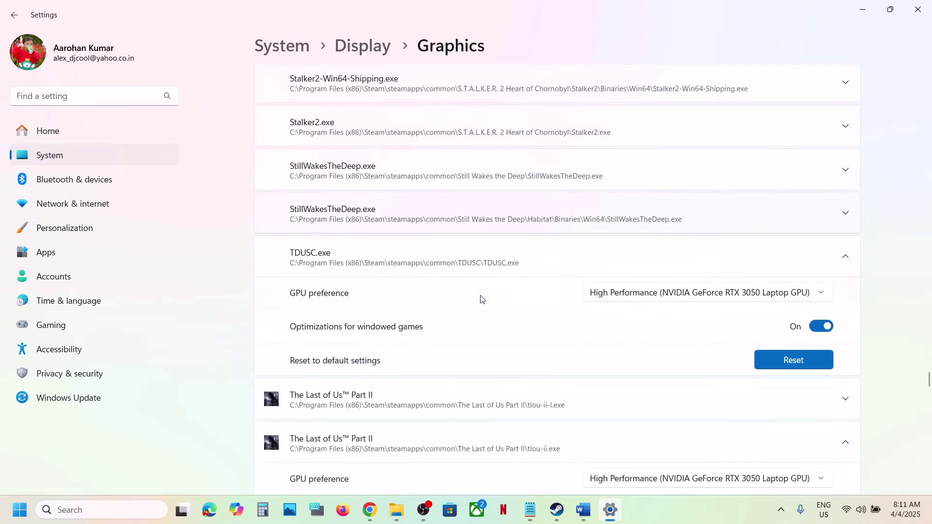
pyautogui.click(448, 229)
pyautogui.scroll(3, 448, 229)
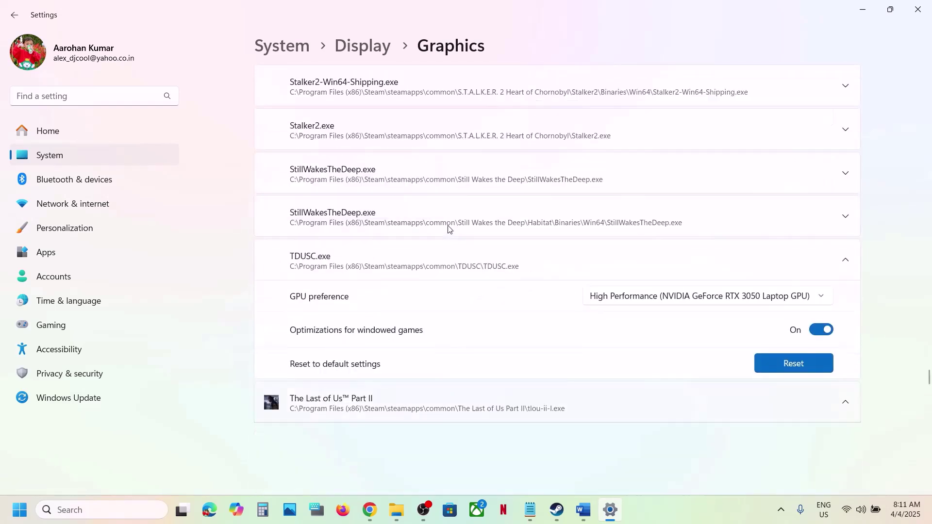
# Step: Set the GPU preference for tlou-ii-l.exe to High Performance (NVIDIA GeForce RTX 3050 Laptop GPU) and close Settings
pyautogui.scroll(-2, 669, 305)
pyautogui.click(732, 213)
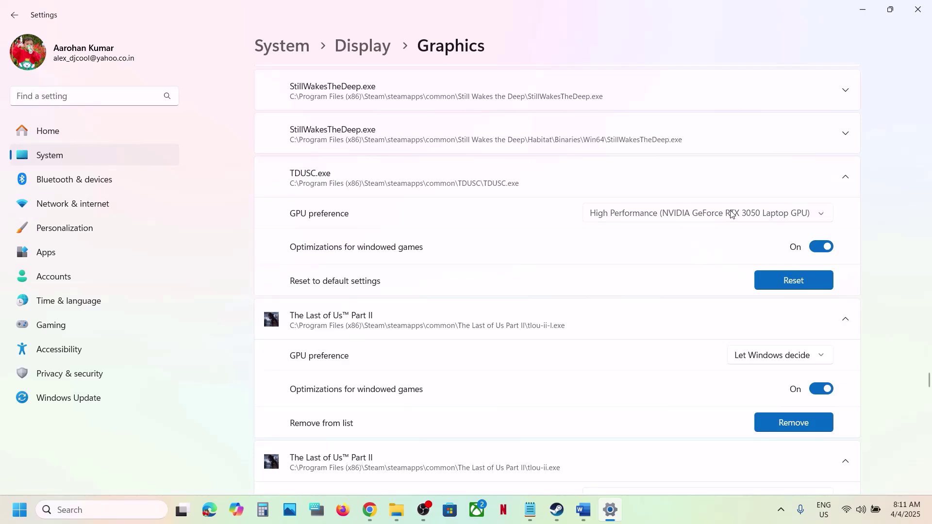
pyautogui.click(708, 215)
pyautogui.scroll(-2, 546, 288)
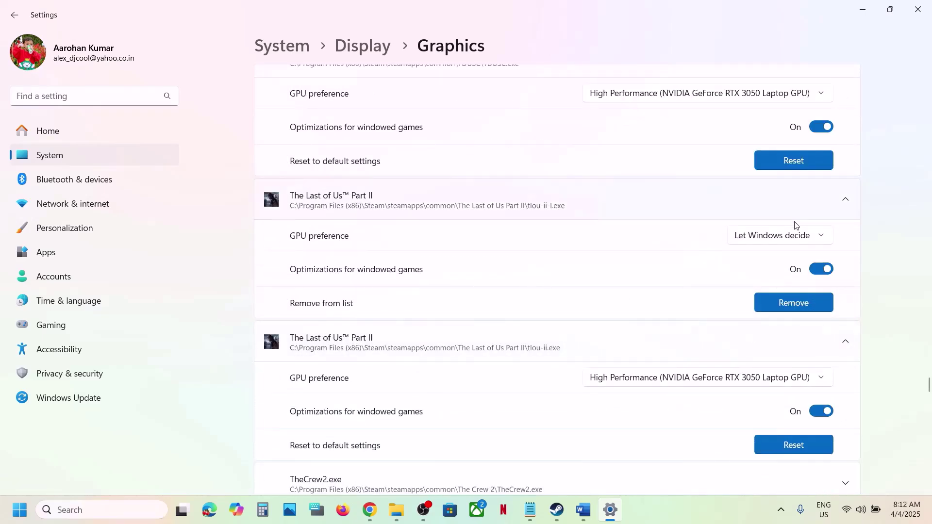
pyautogui.click(790, 236)
pyautogui.click(799, 284)
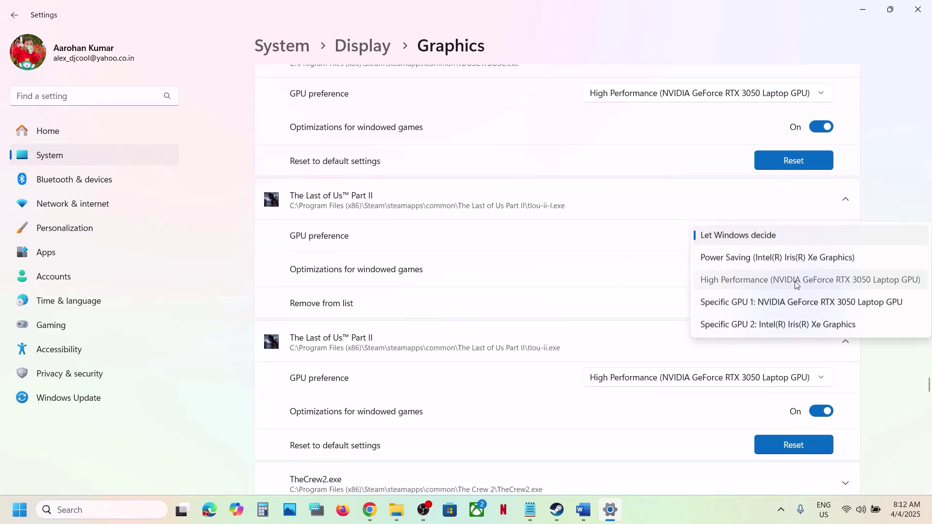
pyautogui.click(917, 9)
# Step: Highlight the Step 8 text "Update Windows to the latest version" in the Word document and open Windows Update in Settings
pyautogui.scroll(-5, 378, 344)
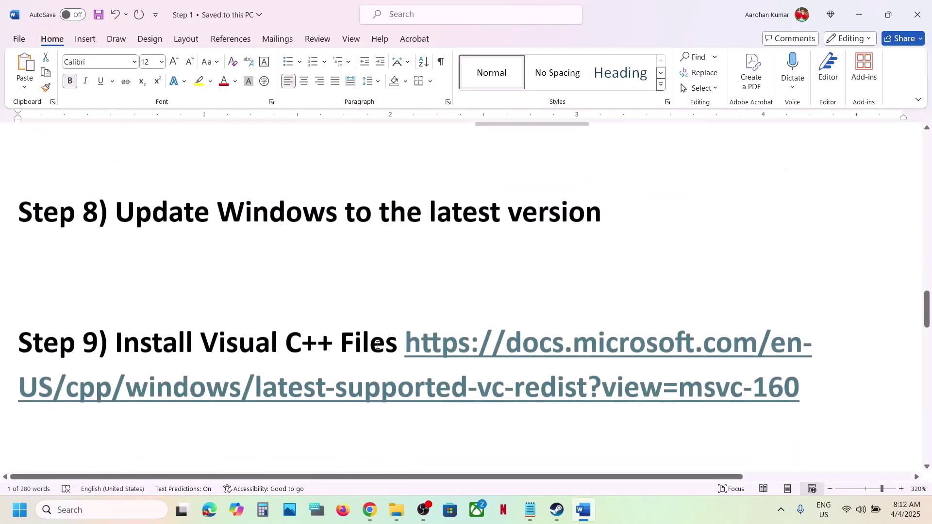
pyautogui.scroll(2, 377, 344)
pyautogui.moveTo(148, 318); pyautogui.dragTo(379, 318)
pyautogui.moveTo(435, 320); pyautogui.dragTo(538, 328)
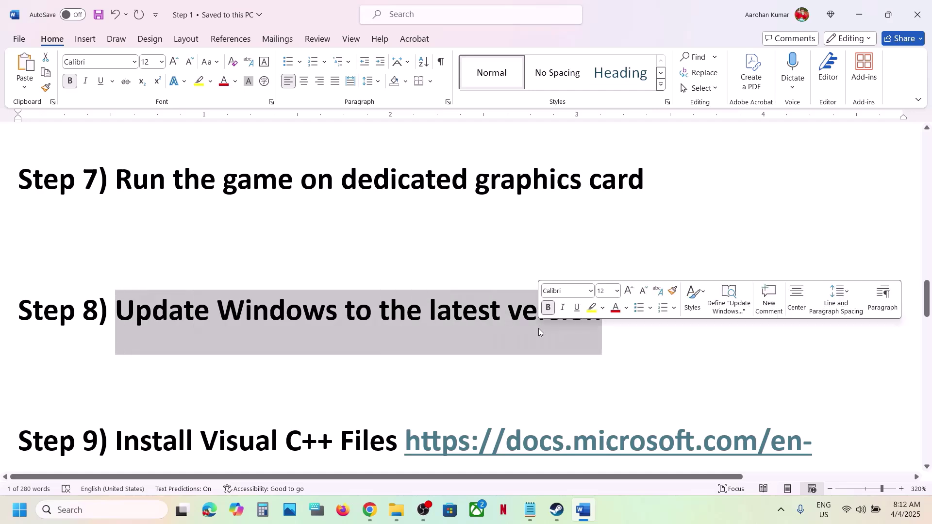
pyautogui.press('super+i')
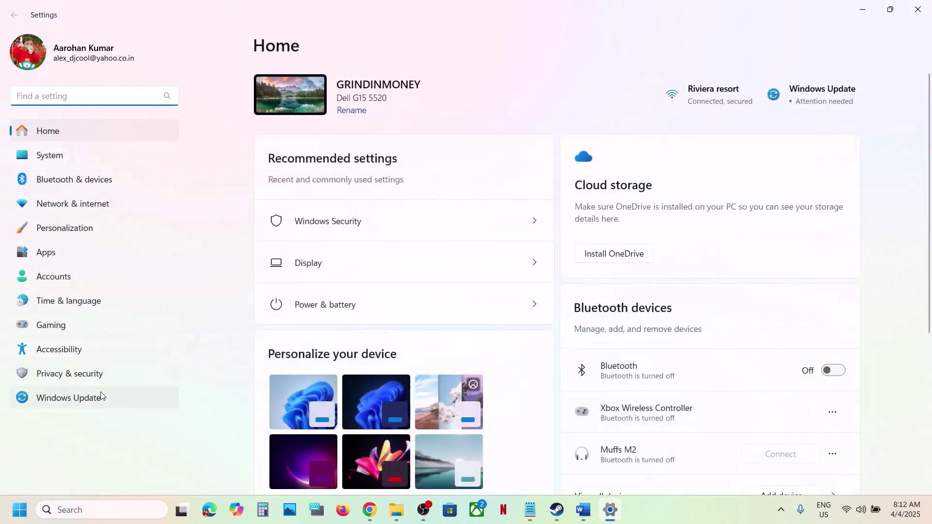
pyautogui.click(82, 402)
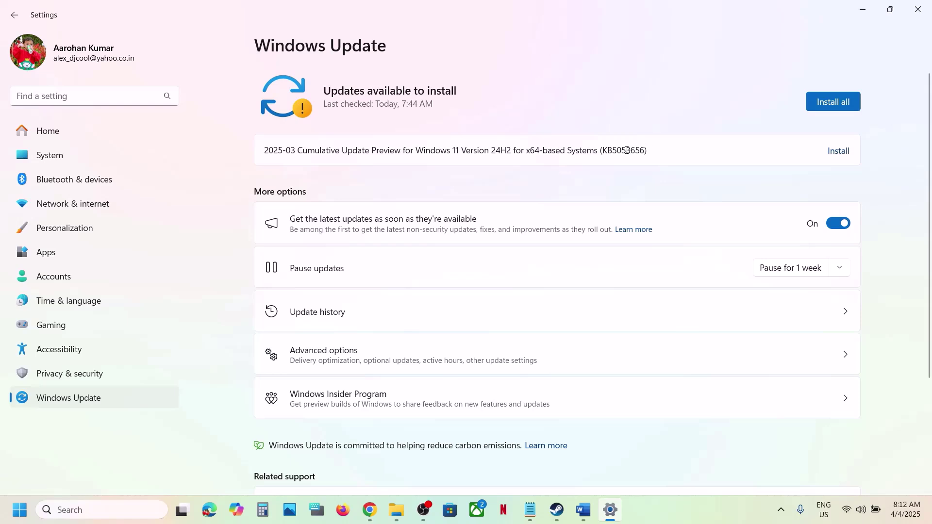
# Step: Start installing the 2025-03 Cumulative Update Preview for Windows 11 Version 24H2 (KB5053656) and bring up the computer's restart option
pyautogui.moveTo(600, 155); pyautogui.dragTo(660, 153)
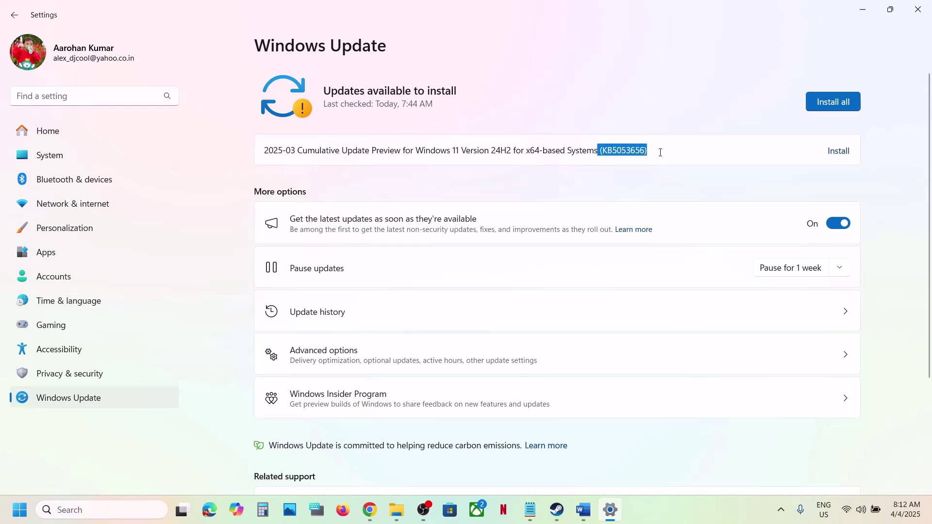
pyautogui.click(845, 152)
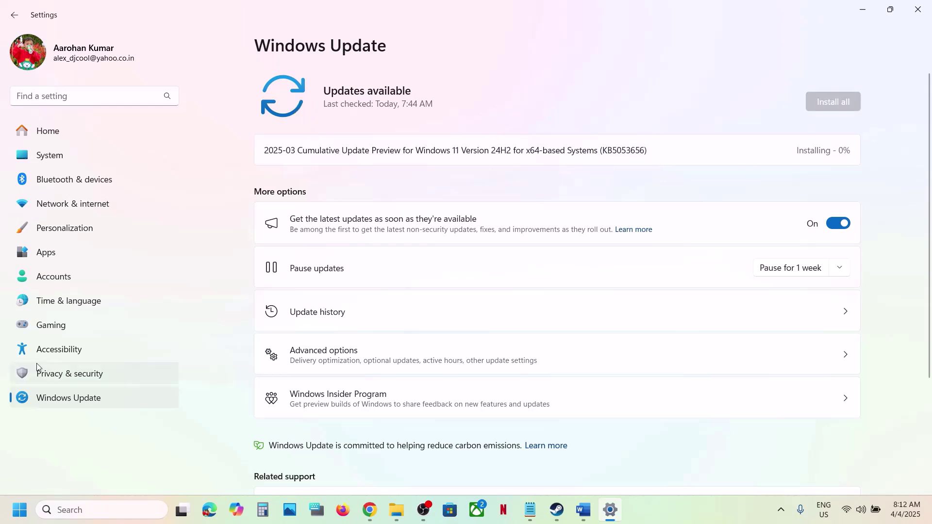
pyautogui.click(19, 510)
pyautogui.click(350, 474)
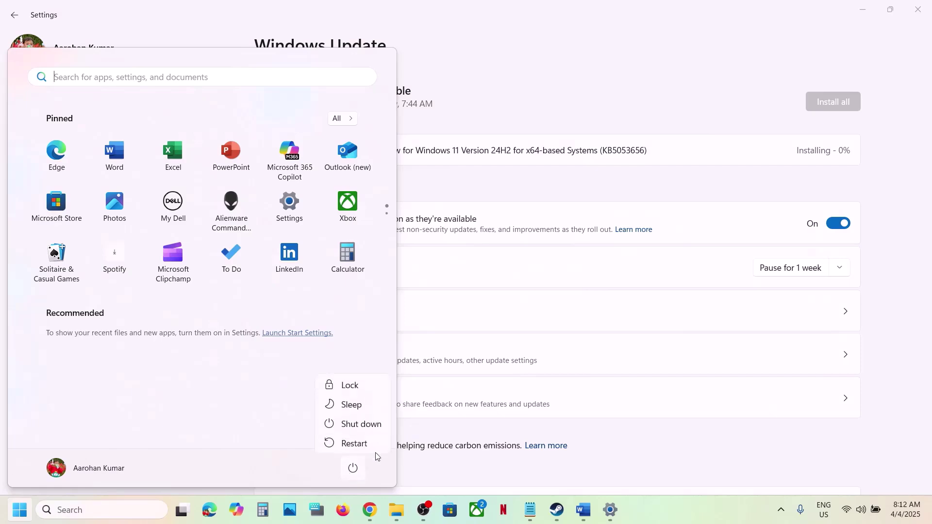
# Step: Run winver to check the installed Windows version and close the About Windows dialog
pyautogui.click(119, 510)
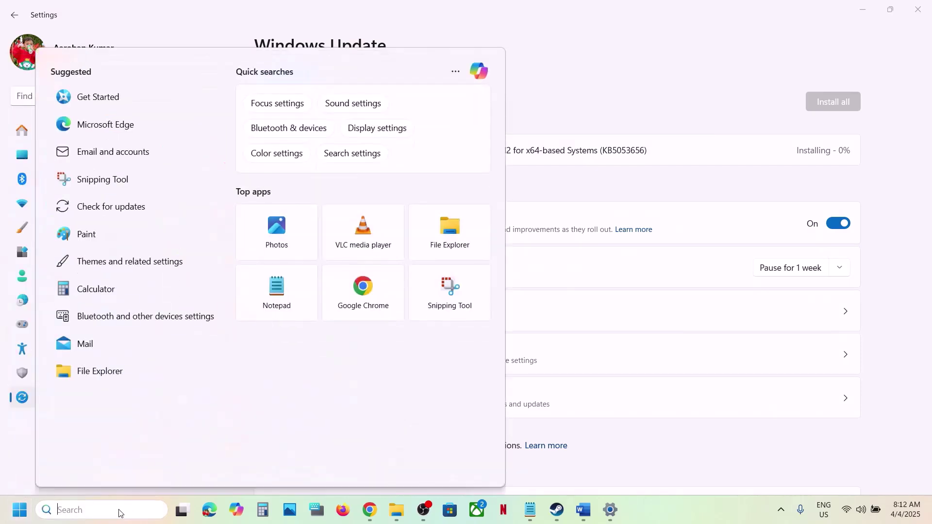
pyautogui.write('winver')
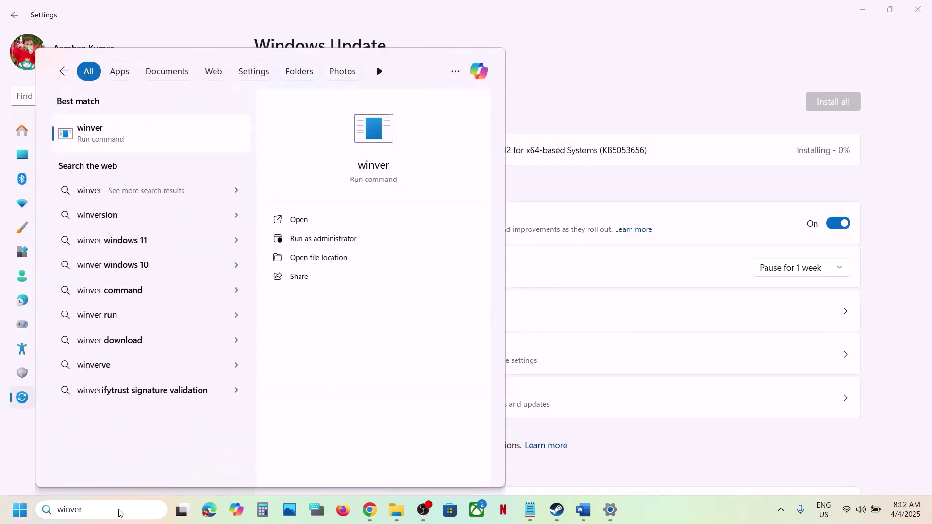
pyautogui.press('Return')
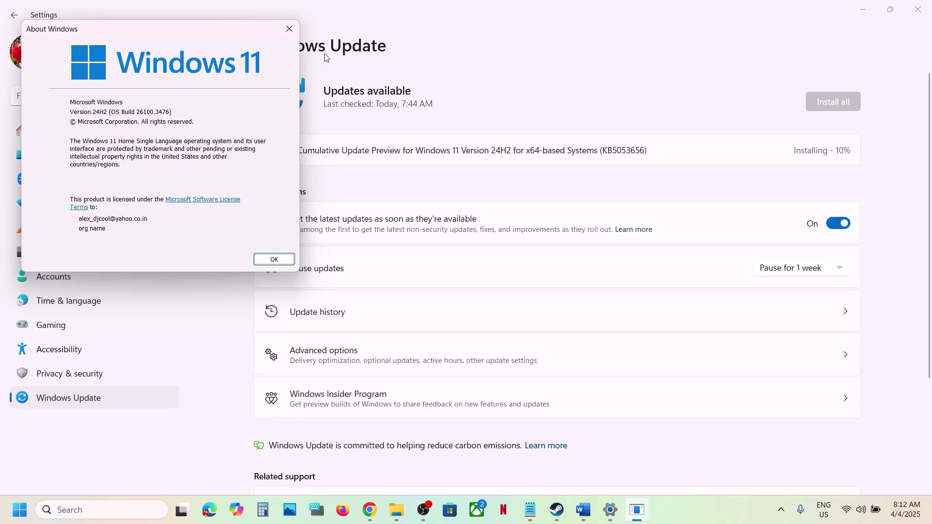
pyautogui.click(290, 29)
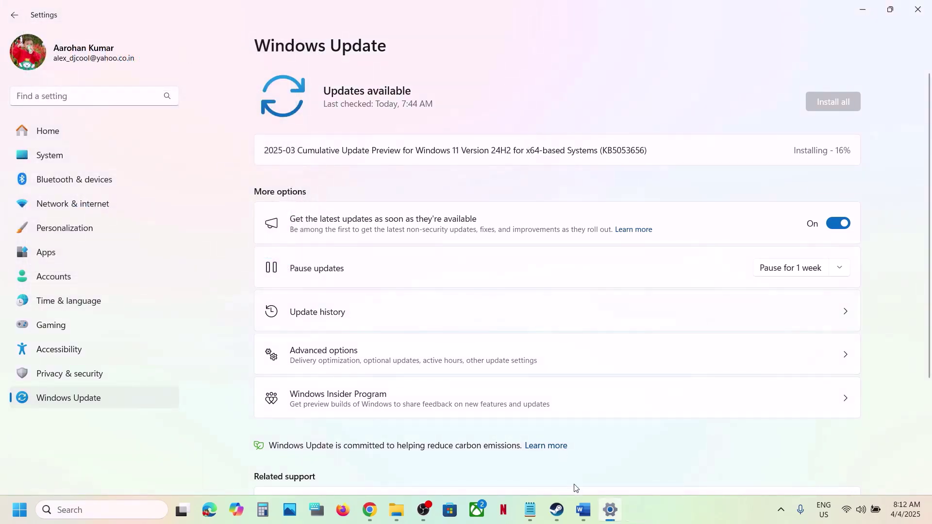
# Step: Return to the Word document and copy the Visual C++ redistributable download link from Step 9
pyautogui.click(557, 512)
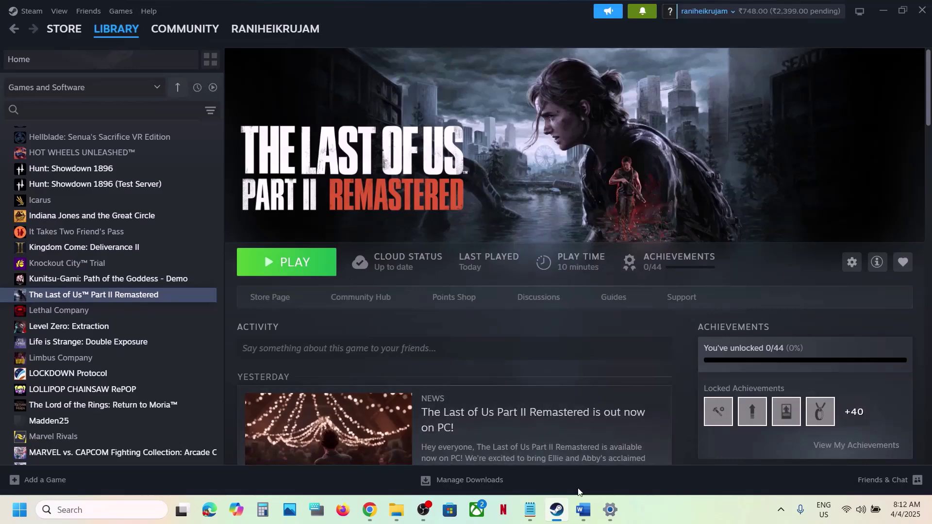
pyautogui.click(583, 509)
pyautogui.scroll(-1, 371, 339)
pyautogui.scroll(-3, 371, 339)
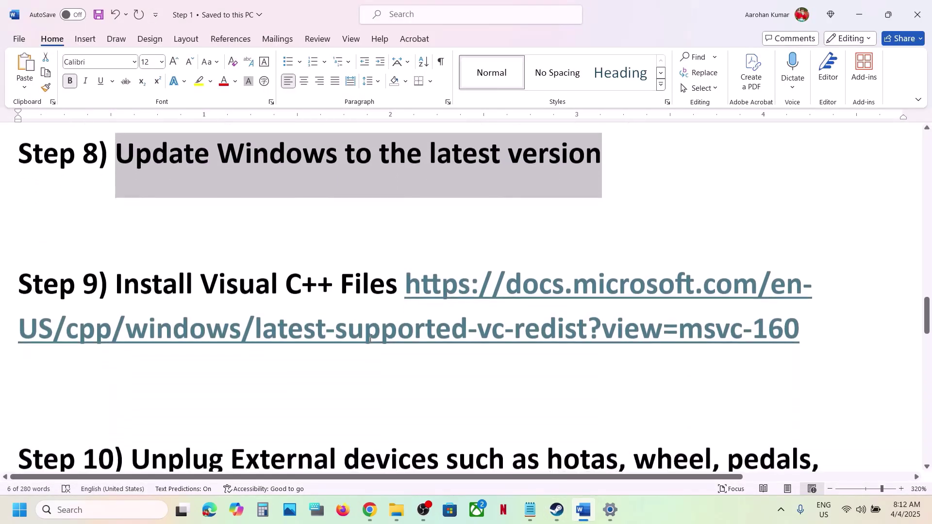
pyautogui.moveTo(811, 330); pyautogui.dragTo(413, 278)
pyautogui.hotkey('ctrl', 'c')
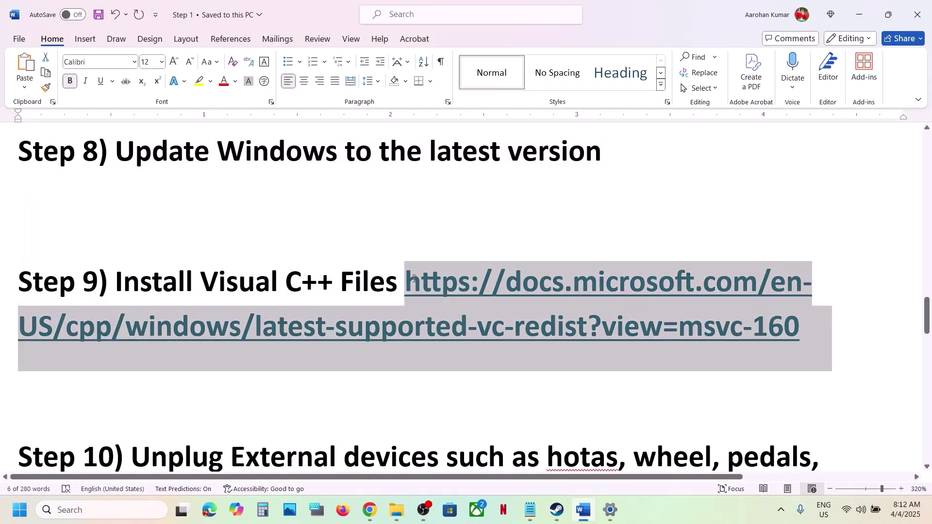
# Step: Open the copied link in a new Chrome tab and highlight the years in the Visual Studio 2015, 2017, 2019, and 2022 heading
pyautogui.click(370, 510)
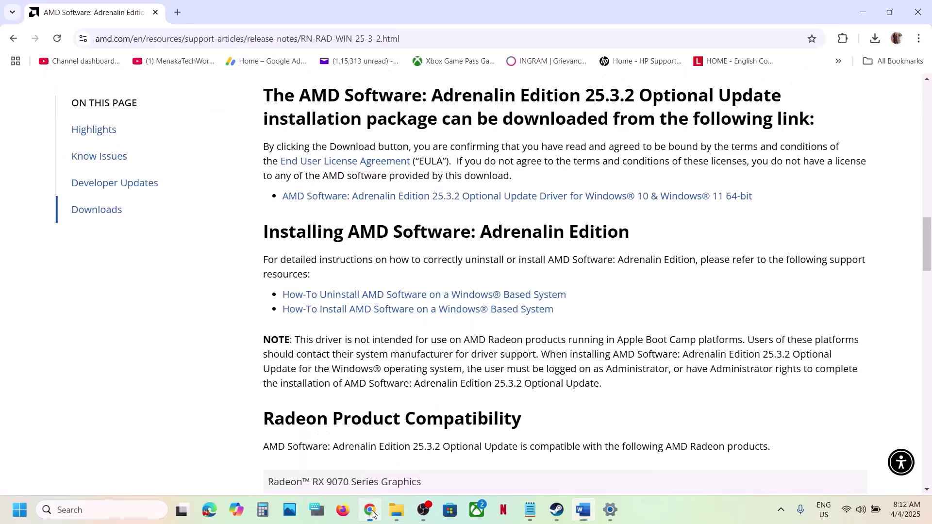
pyautogui.click(177, 12)
pyautogui.hotkey('ctrl', 'v')
pyautogui.press('Return')
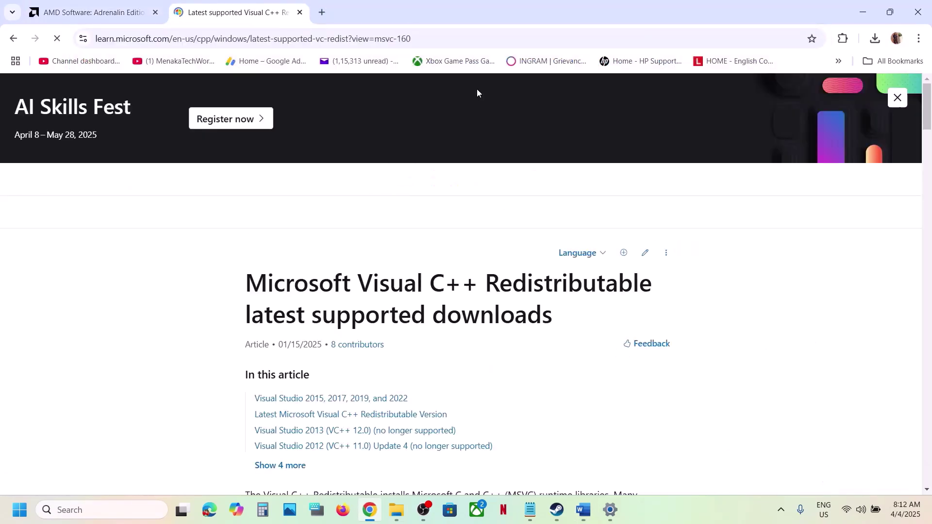
pyautogui.scroll(-10, 392, 96)
pyautogui.scroll(2, 391, 97)
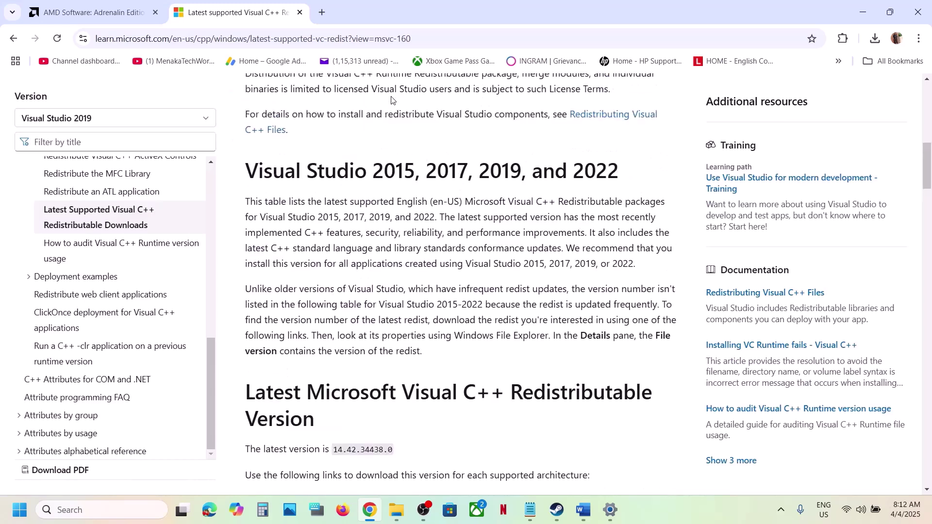
pyautogui.moveTo(355, 175); pyautogui.dragTo(634, 182)
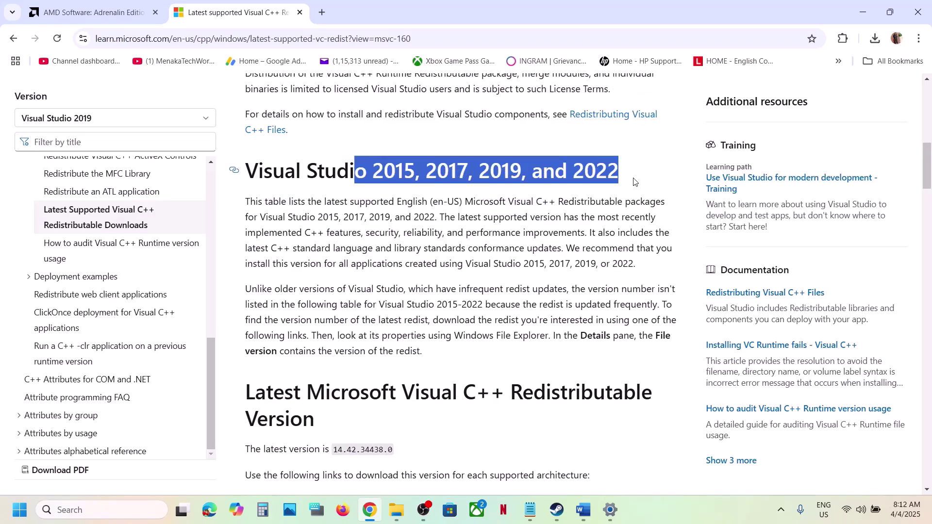
pyautogui.click(634, 182)
# Step: Download vc_redist.x86.exe from the X86 row and run it to repair the Microsoft Visual C++ 2015-2022 Redistributable (x86)
pyautogui.scroll(-7, 392, 291)
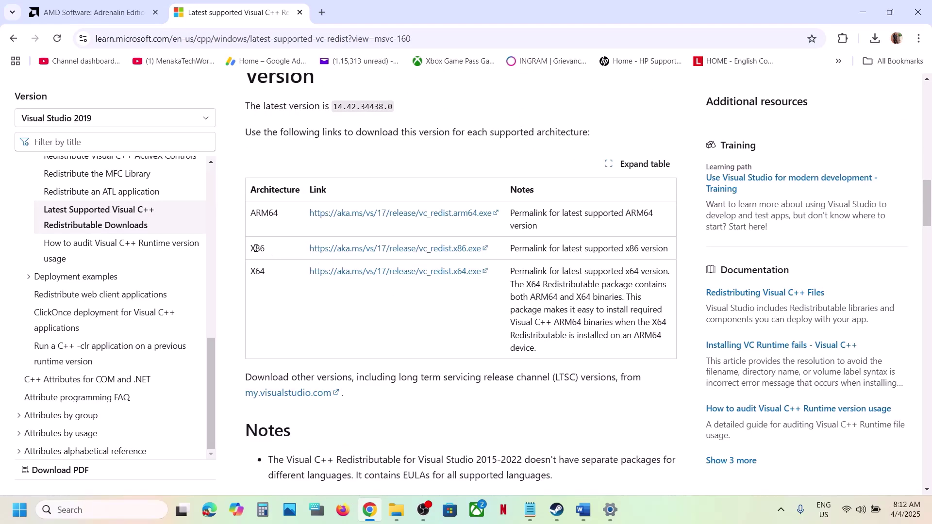
pyautogui.doubleClick(260, 272)
pyautogui.click(260, 248)
pyautogui.click(396, 248)
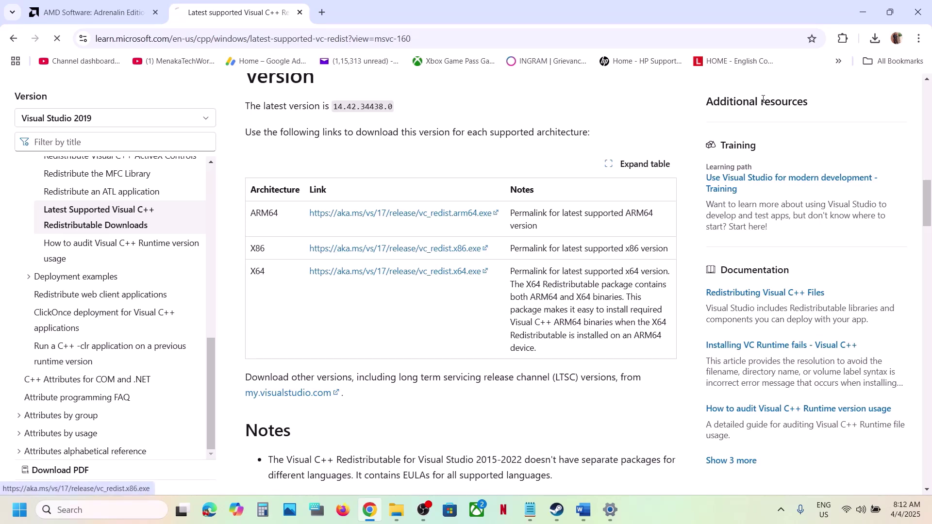
pyautogui.click(876, 39)
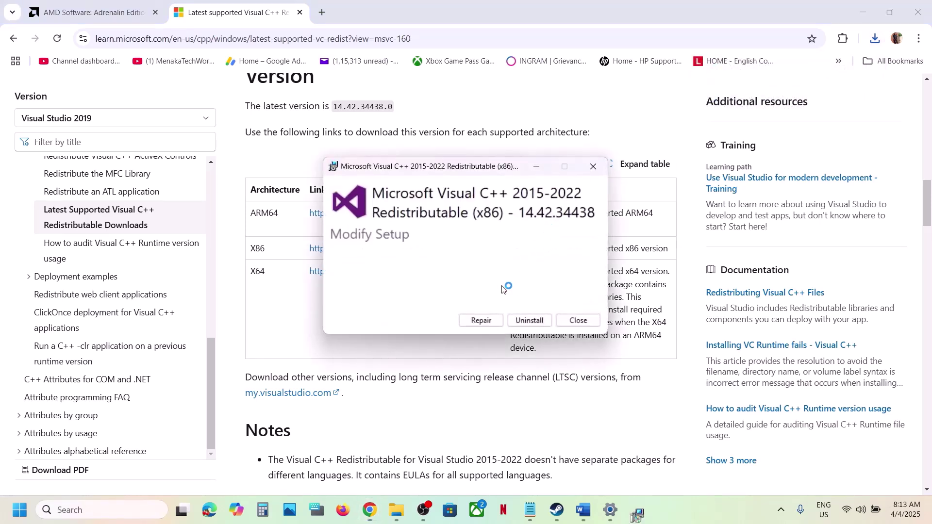
pyautogui.click(481, 319)
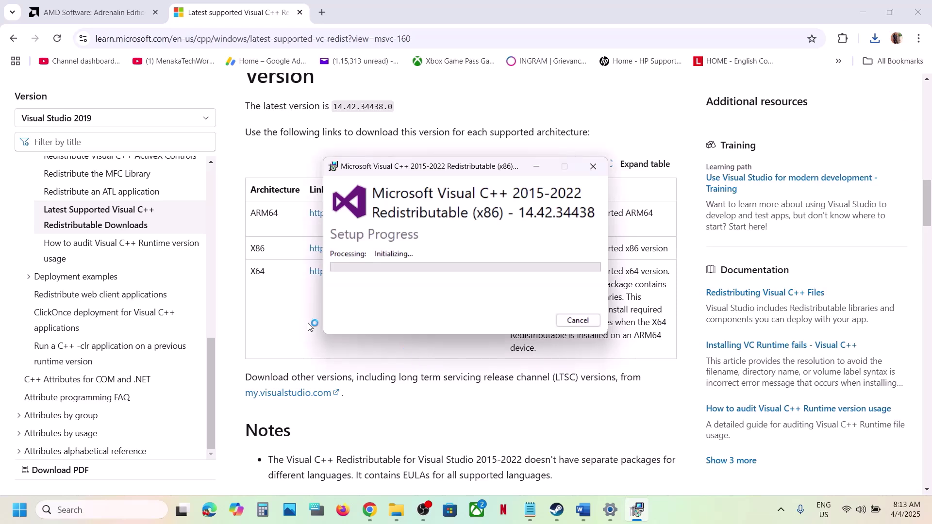
# Step: Download vc_redist.x64.exe from the X64 row and run it to repair the Microsoft Visual C++ 2015-2022 Redistributable (x64)
pyautogui.click(260, 273)
pyautogui.doubleClick(258, 272)
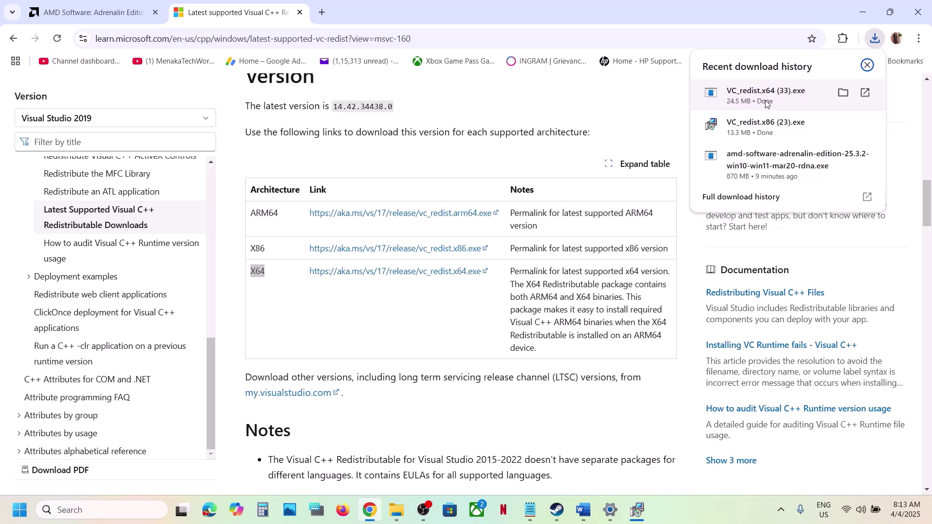
pyautogui.click(765, 103)
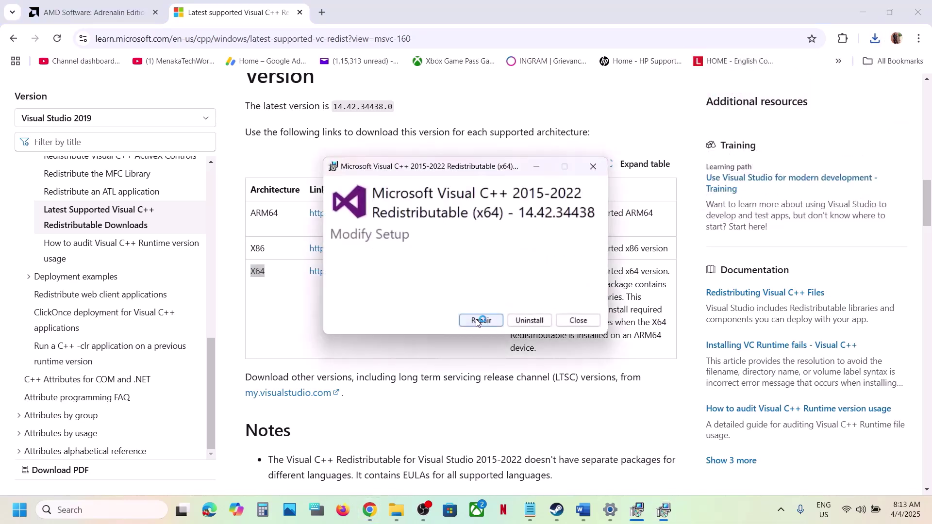
pyautogui.click(478, 320)
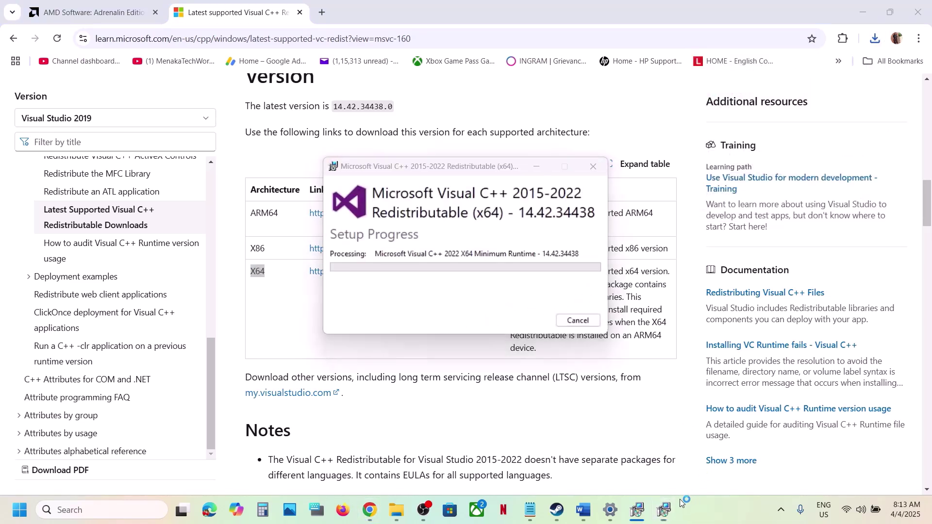
# Step: Bring up the x86 setup window, move it beside the x64 one, and close both Visual C++ Redistributable setup windows
pyautogui.click(640, 511)
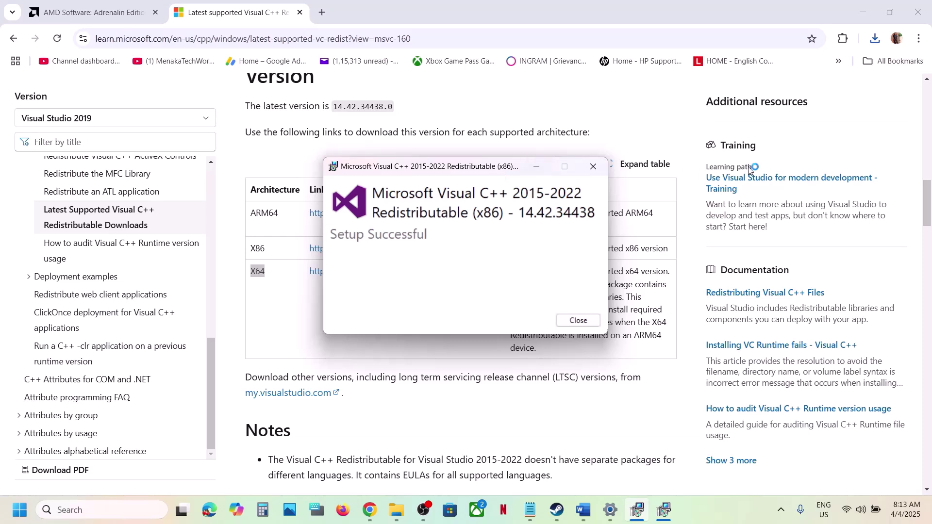
pyautogui.moveTo(531, 164); pyautogui.dragTo(834, 157)
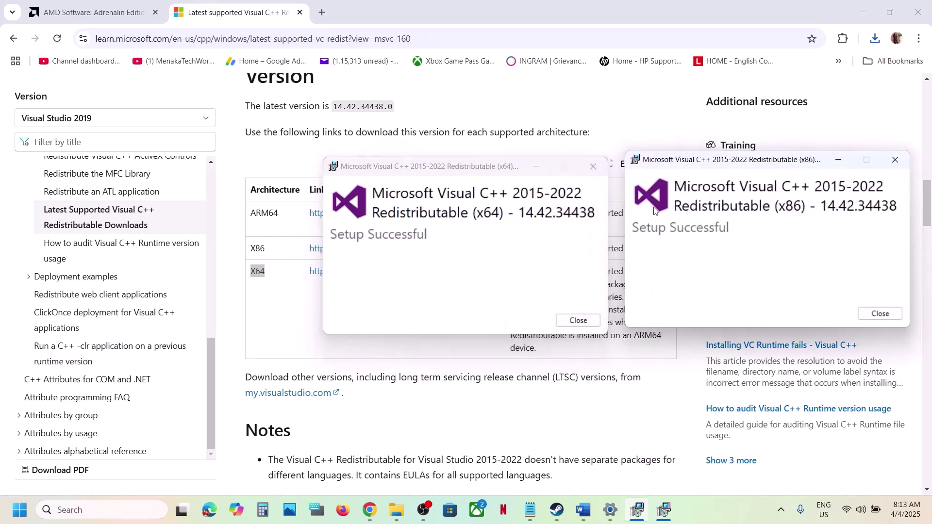
pyautogui.click(579, 320)
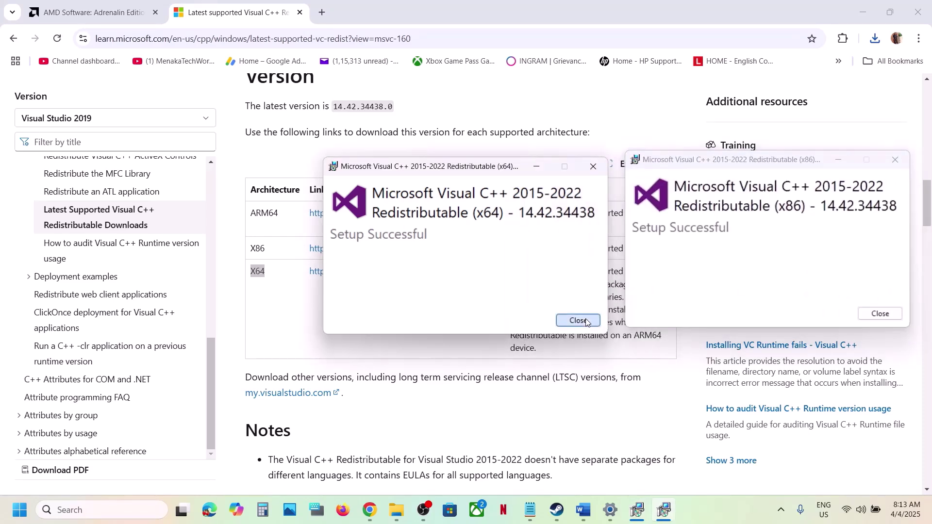
pyautogui.click(880, 314)
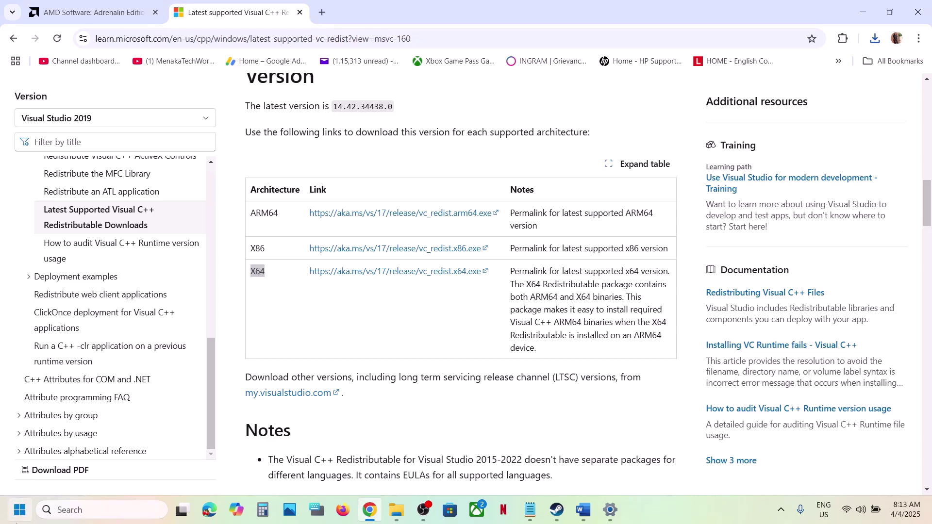
# Step: Display the computer's power options with Restart and dismiss them without restarting
pyautogui.click(19, 510)
pyautogui.click(353, 469)
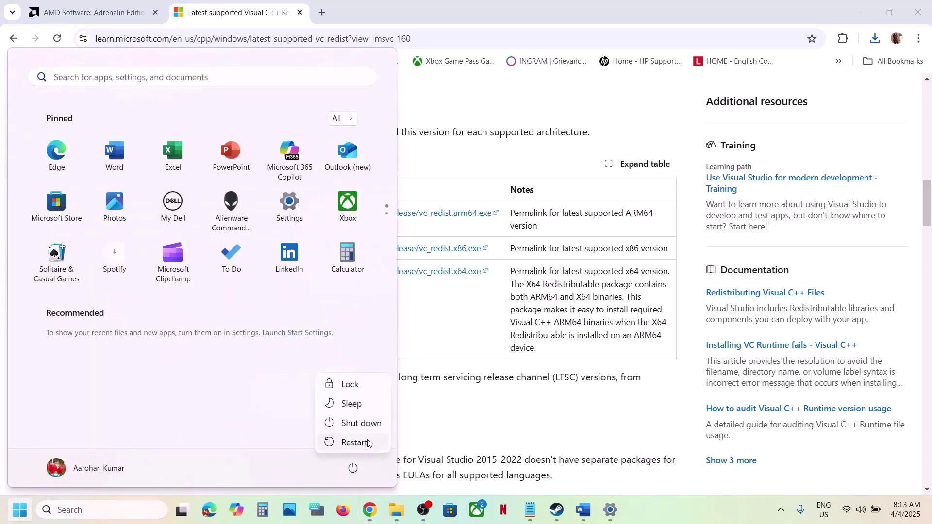
pyautogui.click(354, 442)
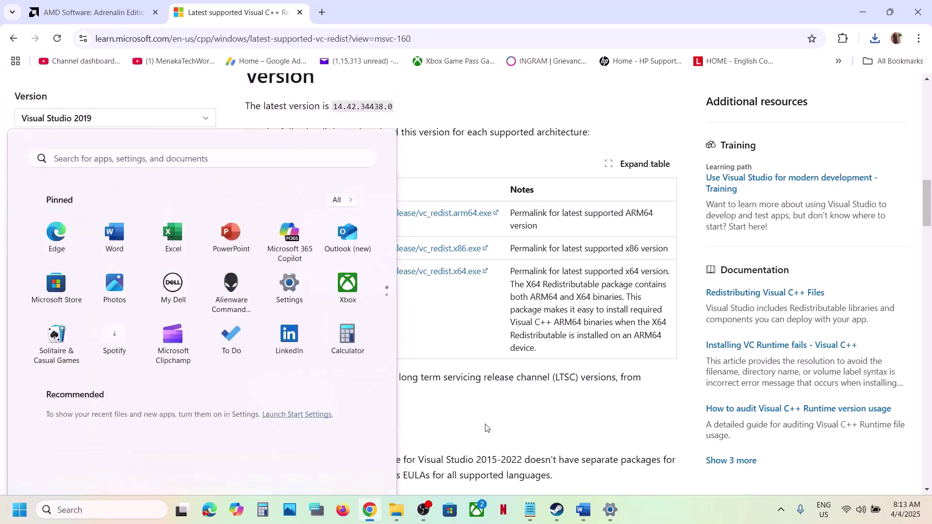
# Step: Switch to the Word document and highlight Step 10's opening words about unplugging external devices such as hotas
pyautogui.click(562, 518)
pyautogui.click(585, 516)
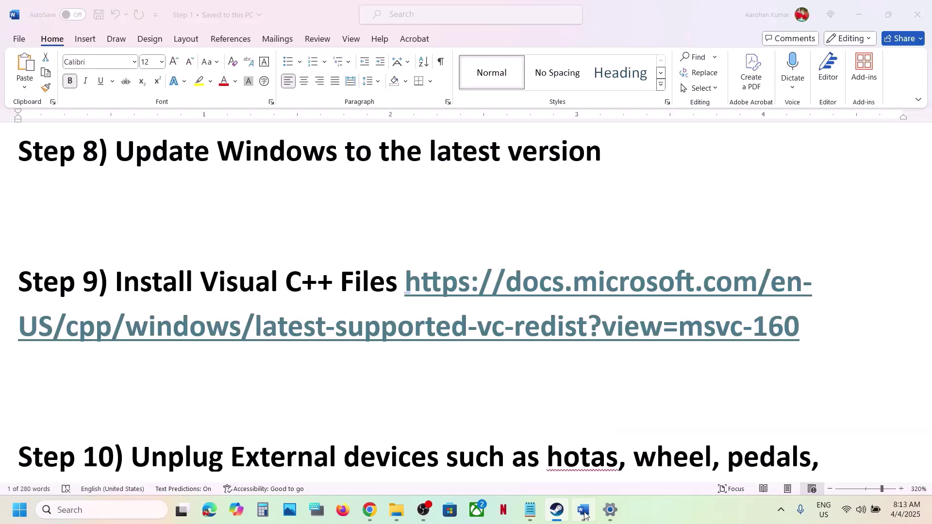
pyautogui.scroll(-5, 364, 301)
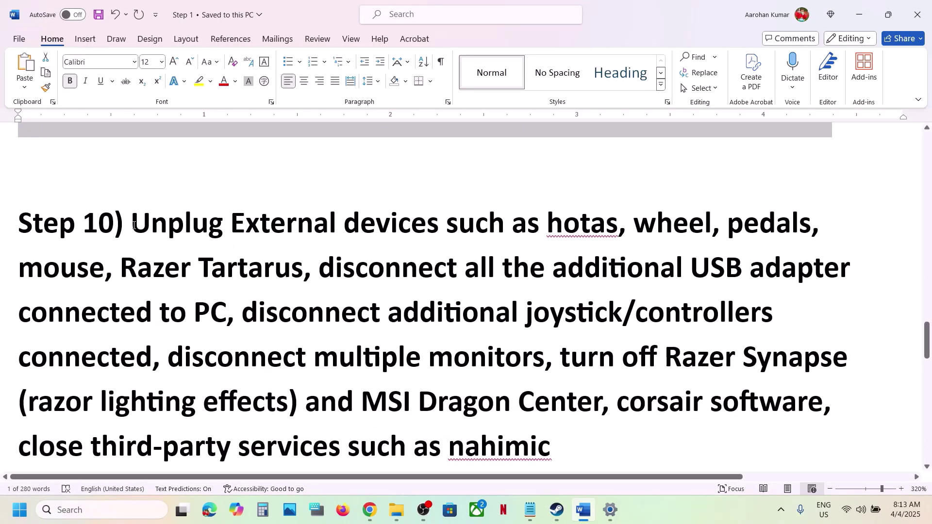
pyautogui.moveTo(132, 224); pyautogui.dragTo(625, 243)
pyautogui.click(626, 244)
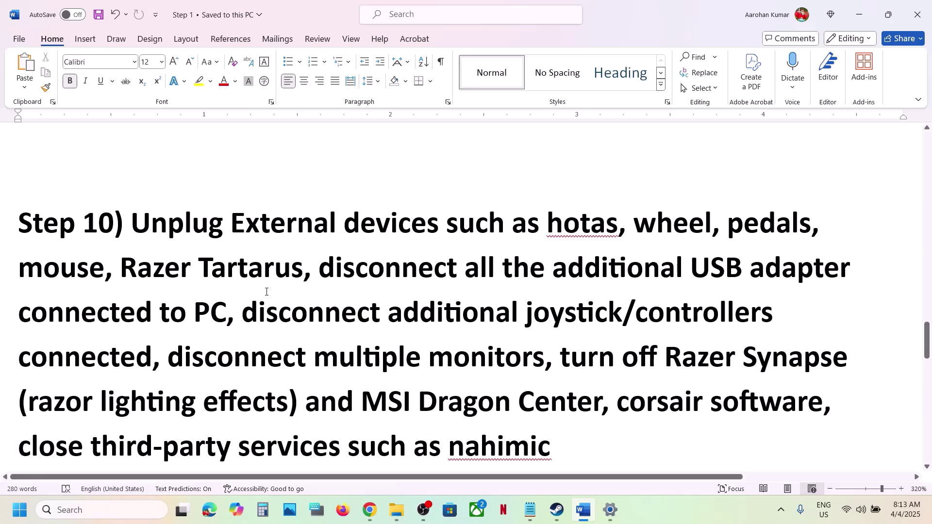
# Step: Highlight Step 10's passages on disconnecting additional controllers and multiple monitors, turning off Razer Synapse, and closing third-party services in task manager
pyautogui.moveTo(244, 309); pyautogui.dragTo(154, 360)
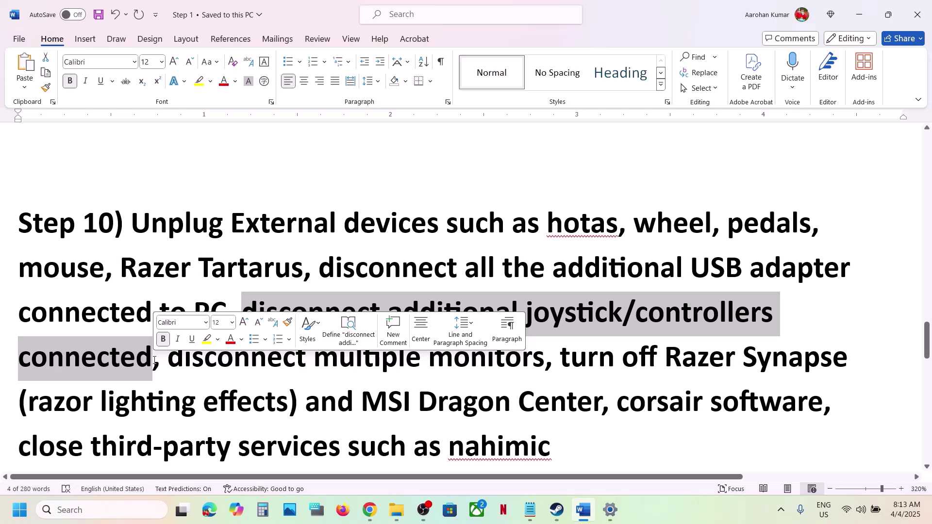
pyautogui.click(544, 357)
pyautogui.moveTo(172, 355); pyautogui.dragTo(545, 357)
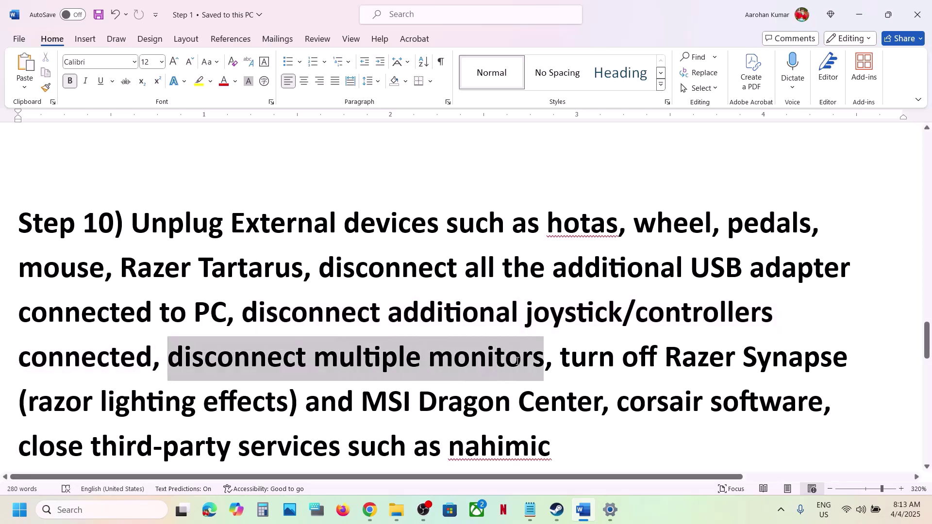
pyautogui.scroll(-5, 431, 354)
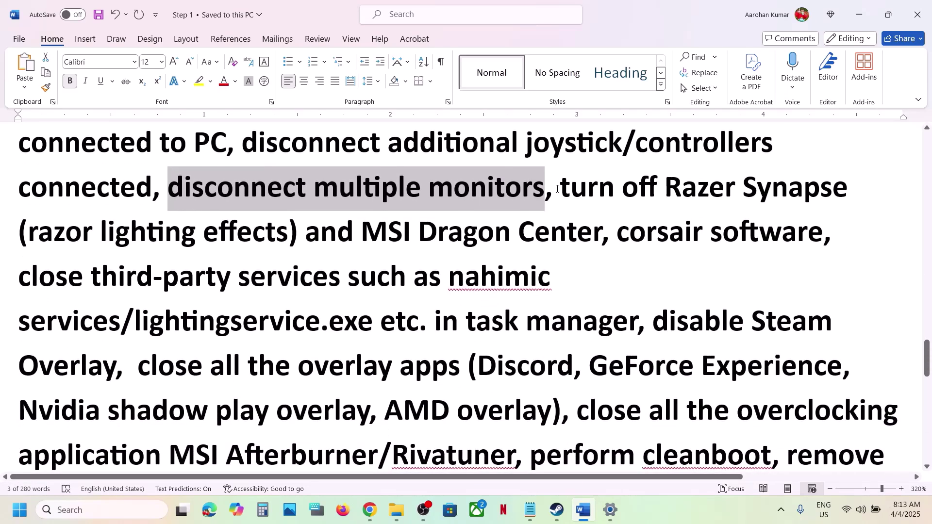
pyautogui.moveTo(558, 190); pyautogui.dragTo(625, 329)
pyautogui.scroll(-3, 624, 330)
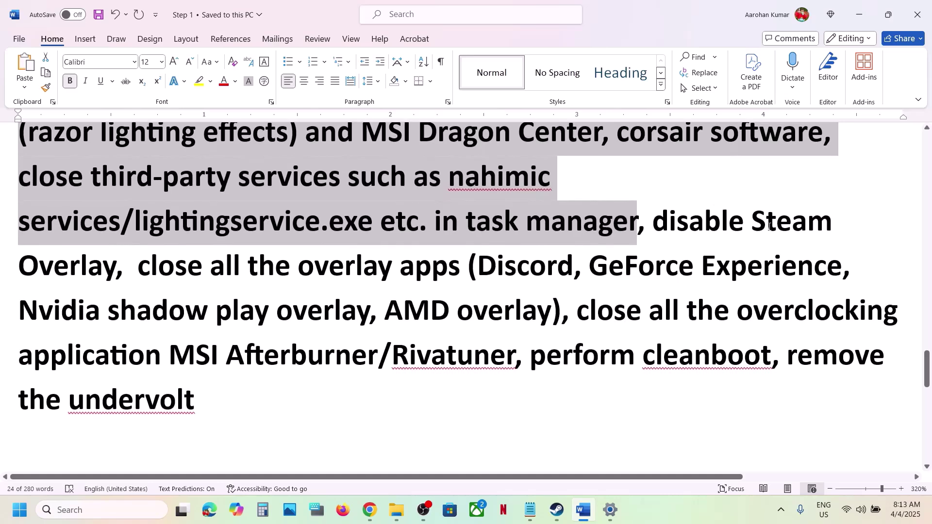
# Step: Switch to Steam and turn off the in-game Steam Overlay in the properties of The Last of Us Part II Remastered
pyautogui.click(557, 510)
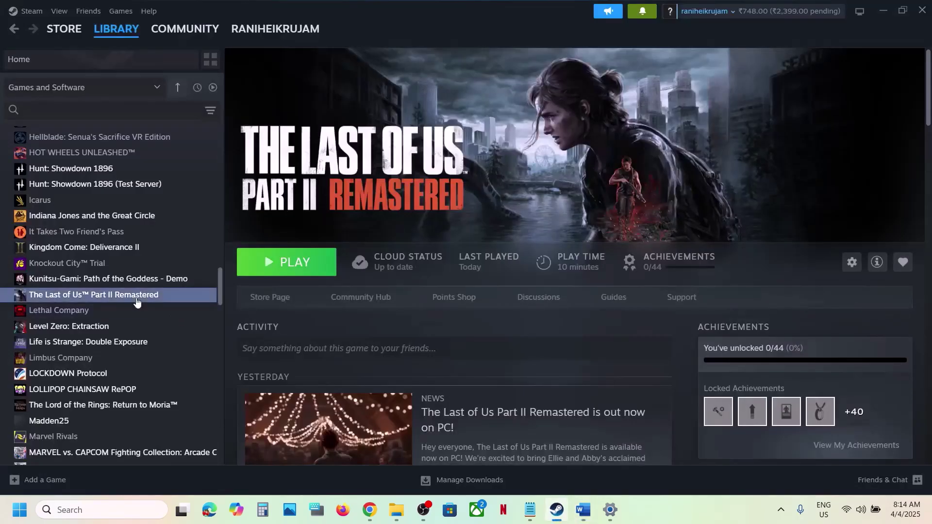
pyautogui.rightClick(137, 302)
pyautogui.click(176, 388)
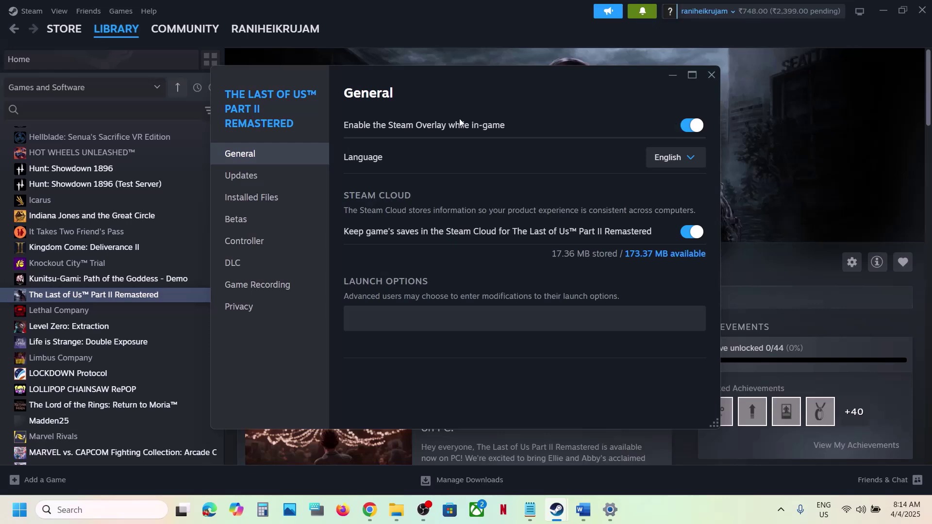
pyautogui.click(683, 132)
pyautogui.click(713, 74)
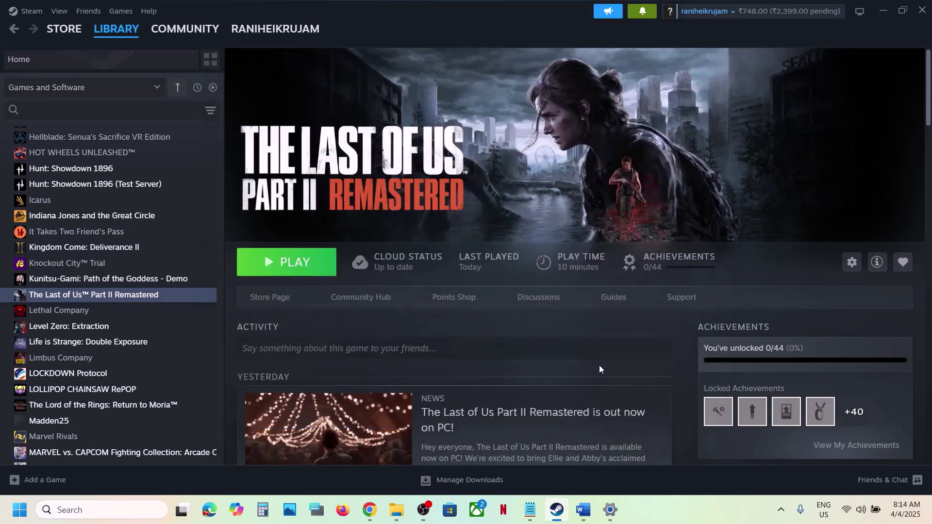
# Step: Return to the Word document and highlight Discord and GeForce Experience in Step 10's list of overlay apps
pyautogui.click(583, 510)
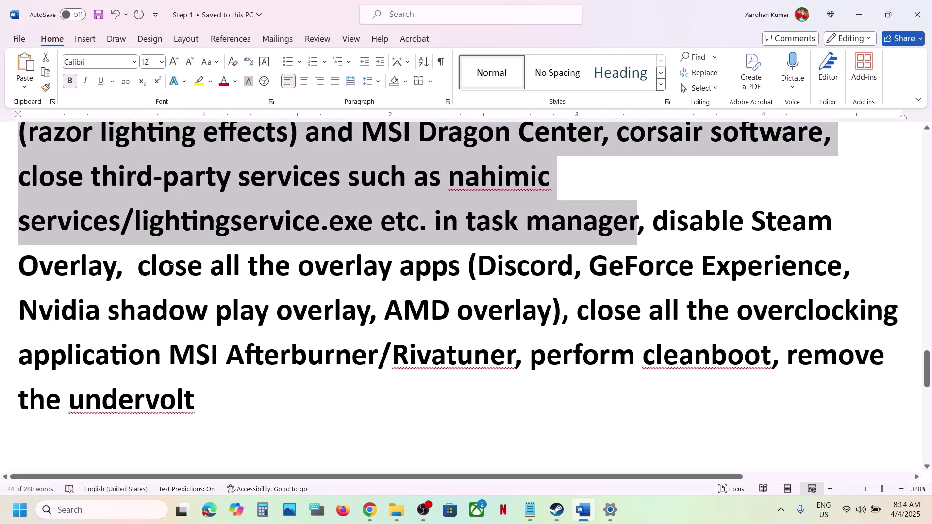
pyautogui.moveTo(171, 269); pyautogui.dragTo(562, 262)
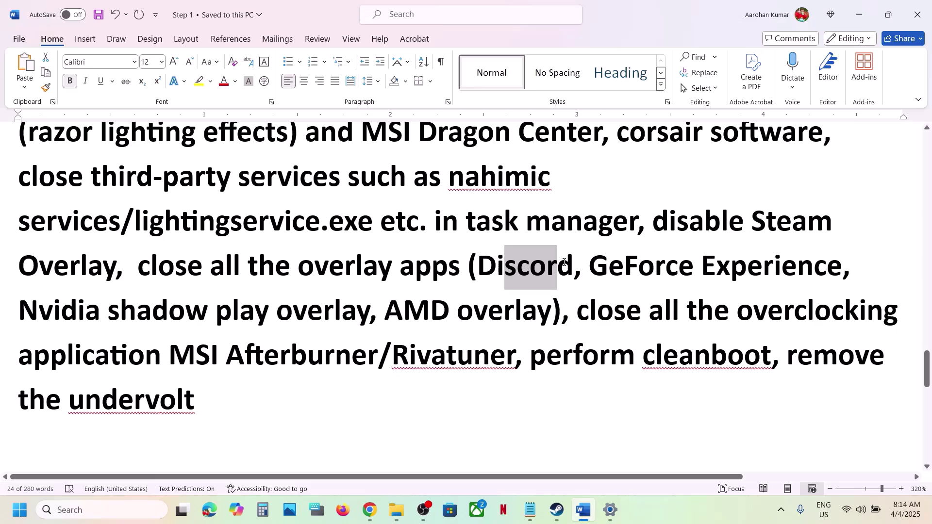
pyautogui.moveTo(590, 268); pyautogui.dragTo(804, 277)
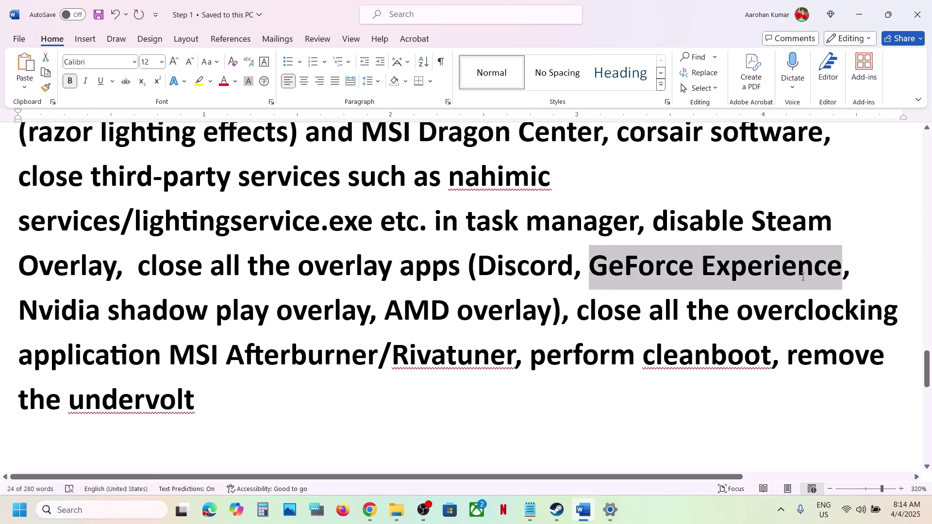
# Step: Check the NVIDIA overlay option in the NVIDIA app's settings, close the app, and highlight "close all the overlay apps" in the Word document
pyautogui.click(119, 510)
pyautogui.write('n')
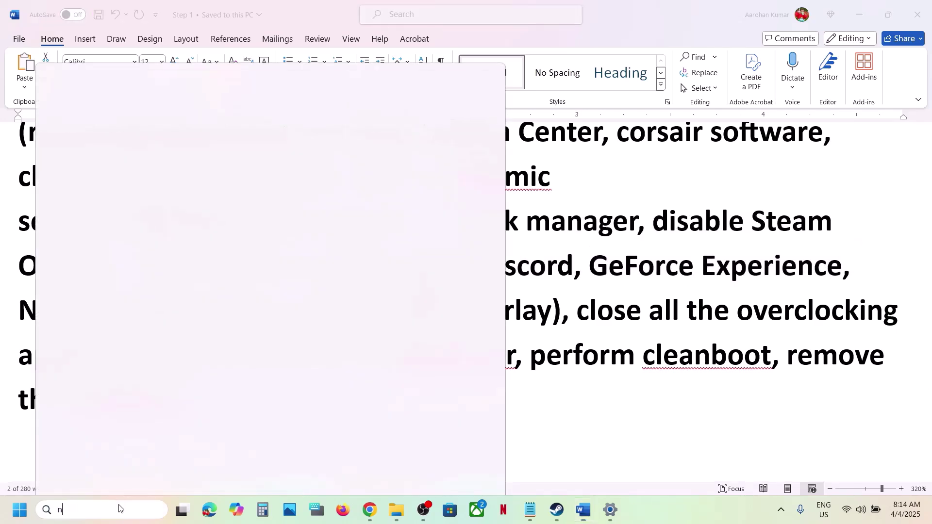
pyautogui.write('v')
pyautogui.press('Return')
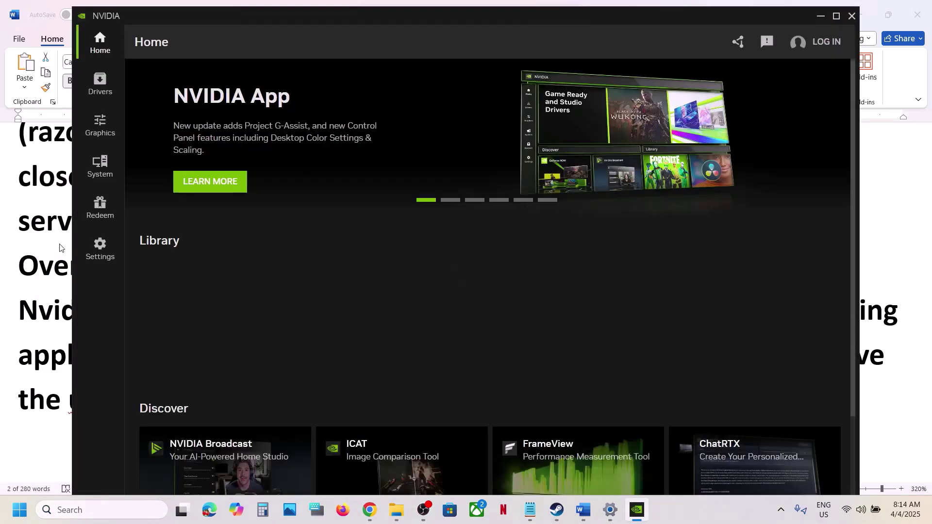
pyautogui.click(99, 246)
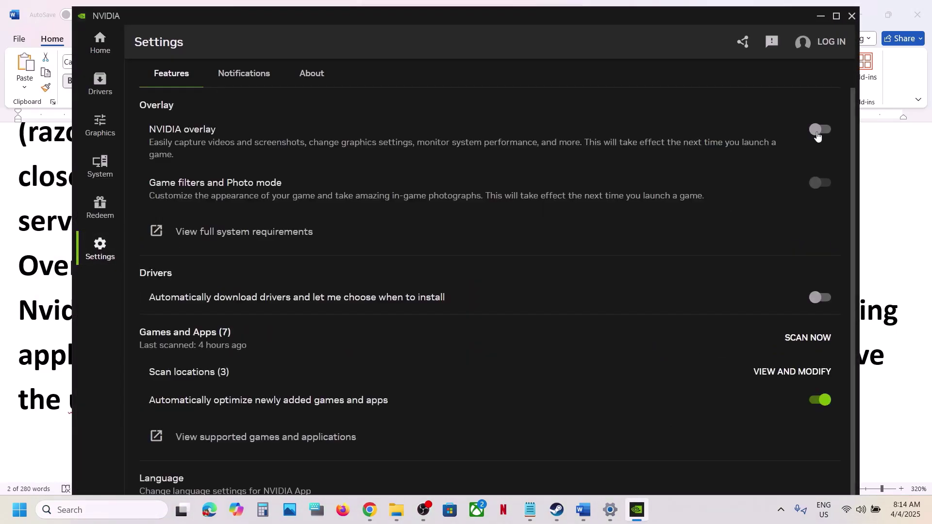
pyautogui.click(855, 18)
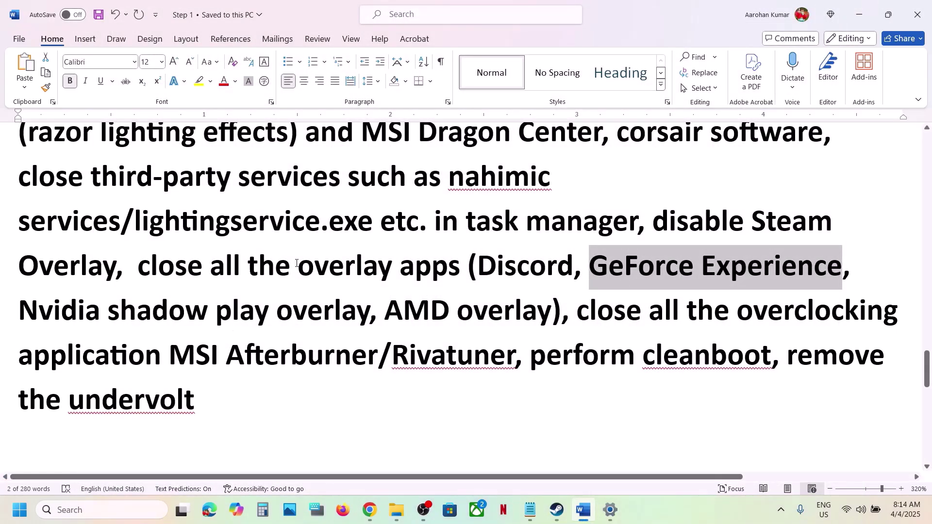
pyautogui.moveTo(138, 267); pyautogui.dragTo(466, 280)
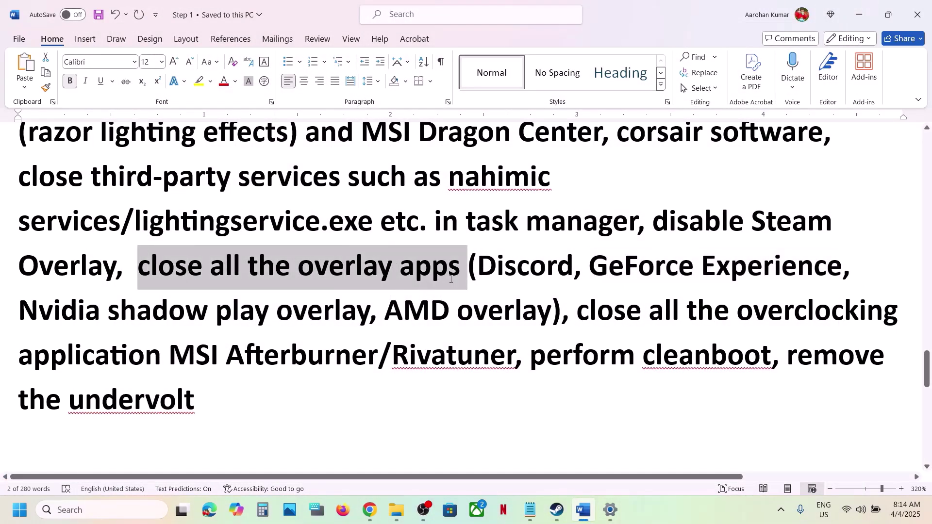
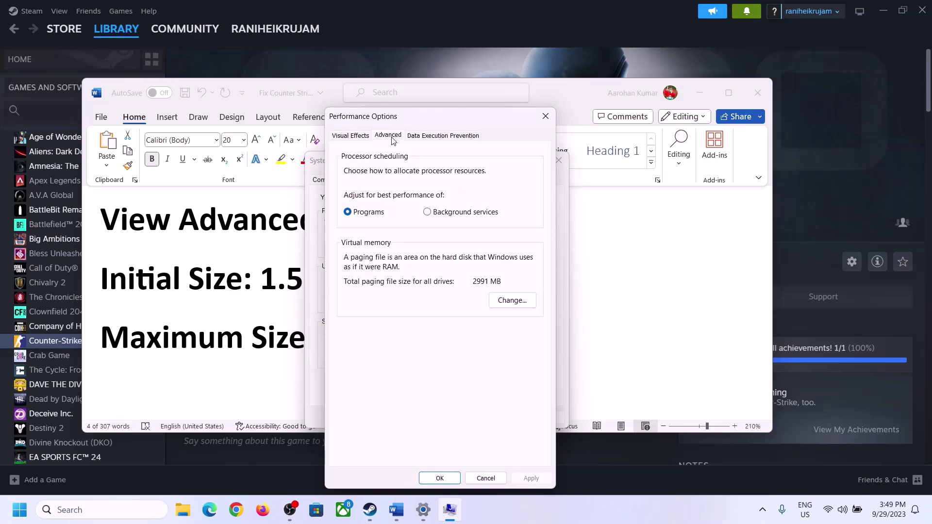
# Step: Open the Virtual Memory settings, disable automatic paging file management for all drives, and choose a custom size for drive C: [OS]
pyautogui.click(515, 301)
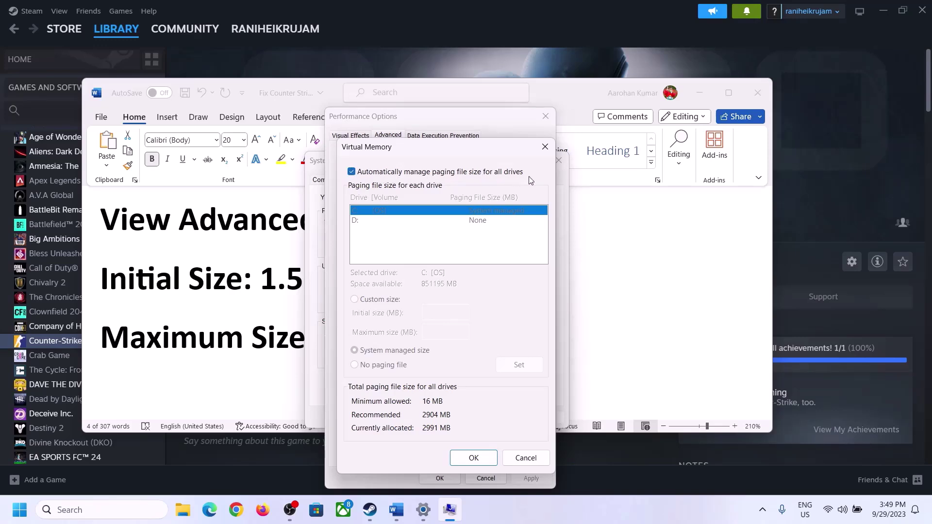
pyautogui.click(352, 172)
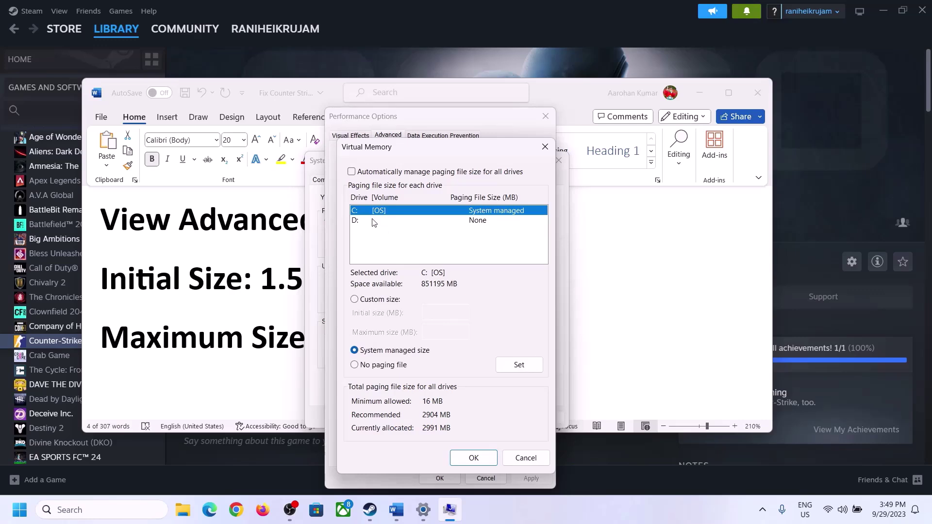
pyautogui.click(366, 213)
pyautogui.click(355, 300)
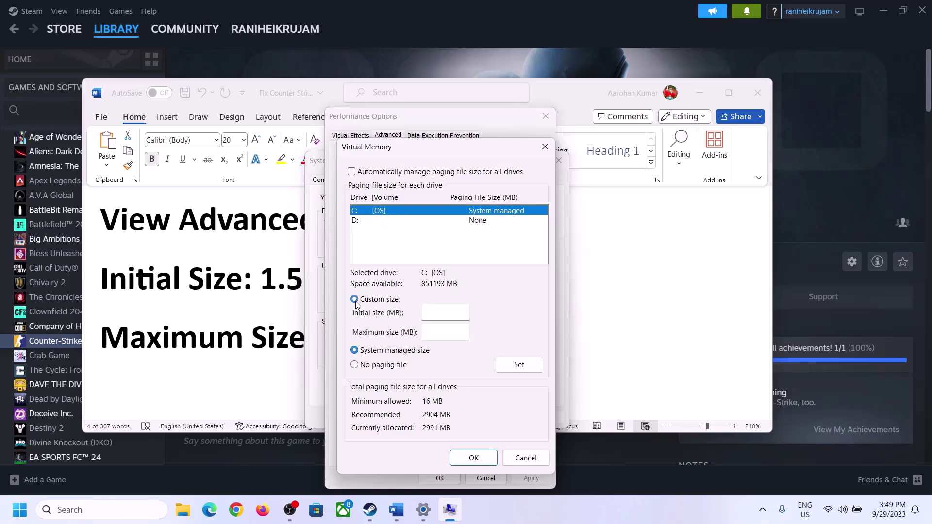
pyautogui.click(444, 313)
# Step: Highlight "1.5 x Total Ram" in the Word document, and highlight the installed RAM amount on the About page of Windows Settings
pyautogui.click(253, 289)
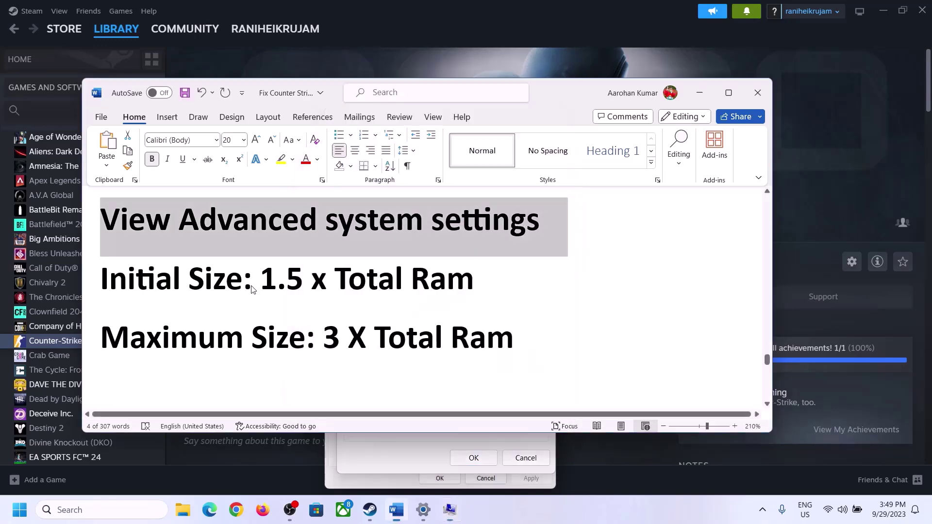
pyautogui.moveTo(265, 279); pyautogui.dragTo(433, 290)
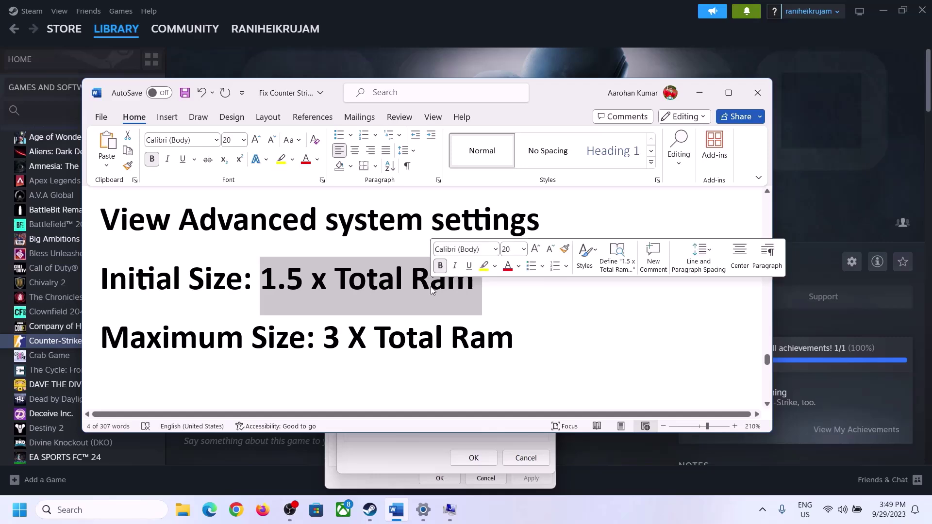
pyautogui.click(423, 512)
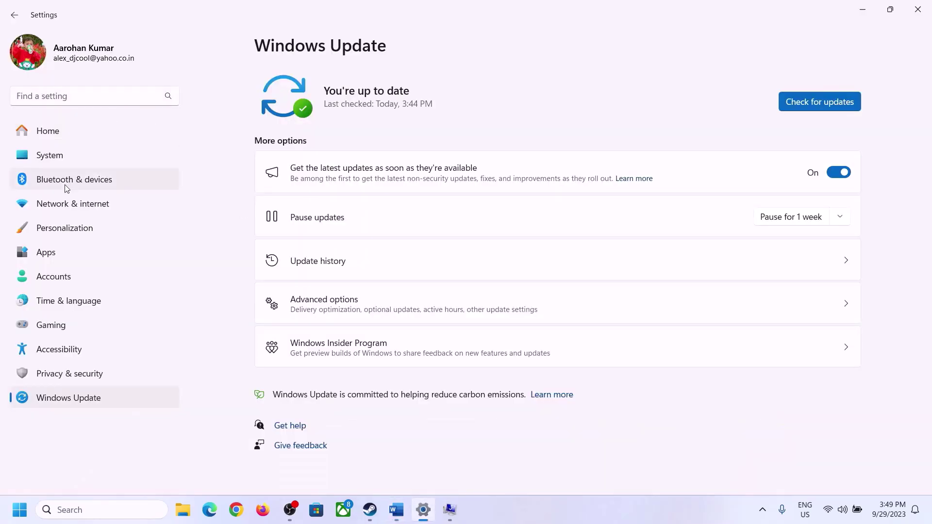
pyautogui.click(43, 162)
pyautogui.scroll(-10, 344, 352)
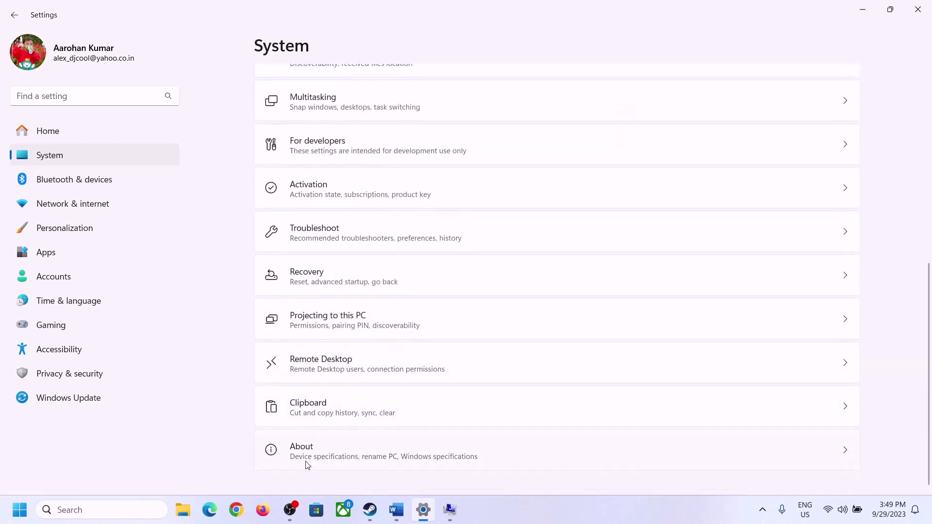
pyautogui.click(307, 461)
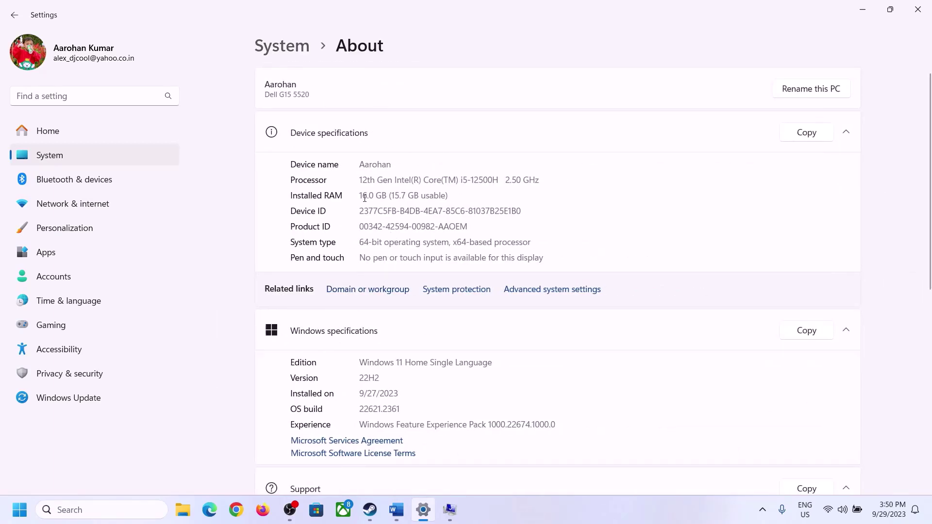
pyautogui.moveTo(369, 195); pyautogui.dragTo(355, 194)
pyautogui.click(367, 195)
pyautogui.moveTo(367, 195); pyautogui.dragTo(356, 195)
# Step: Run calc to open Calculator, place it beside the Virtual Memory dialog, and check the size formulas in the Word document
pyautogui.click(449, 510)
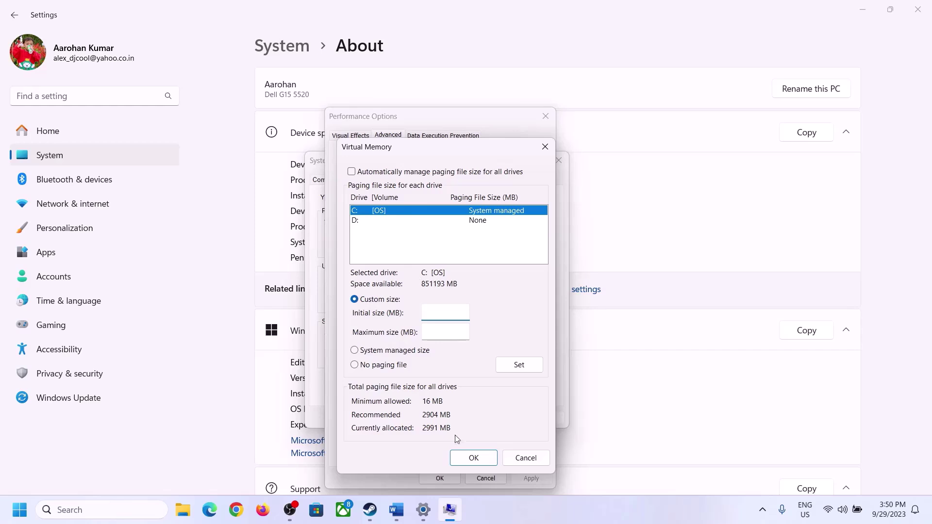
pyautogui.moveTo(424, 510)
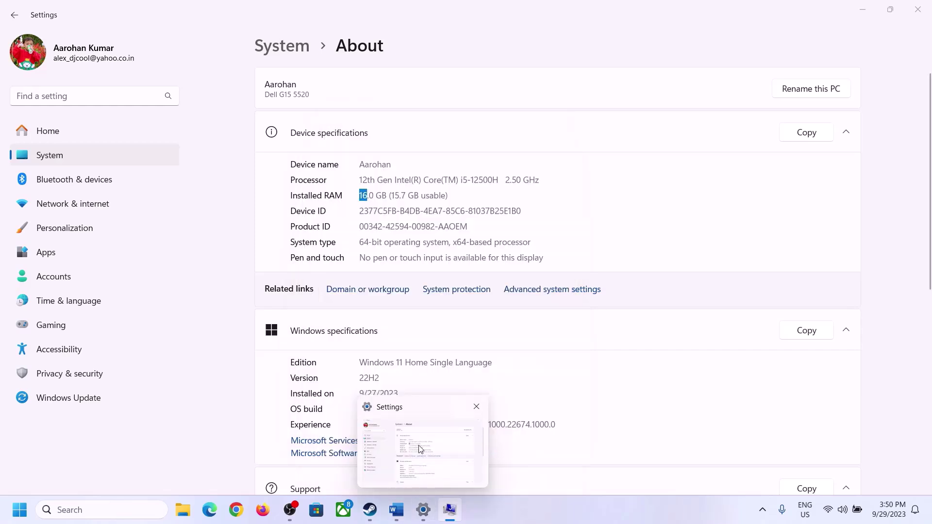
pyautogui.press('super+r')
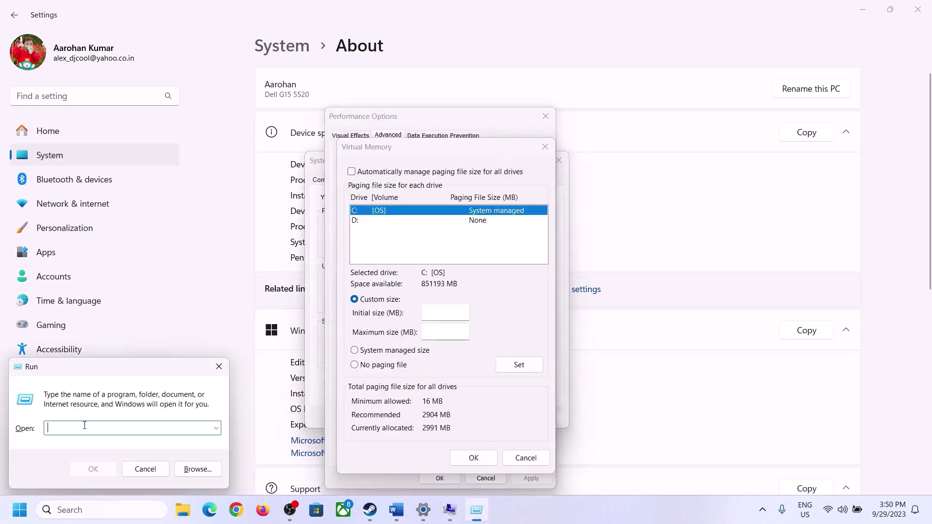
pyautogui.write('calc')
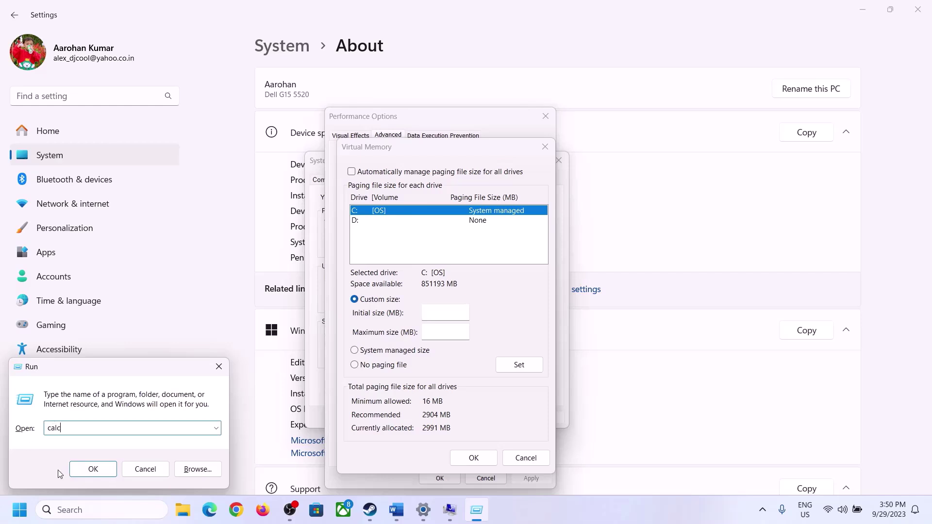
pyautogui.click(93, 469)
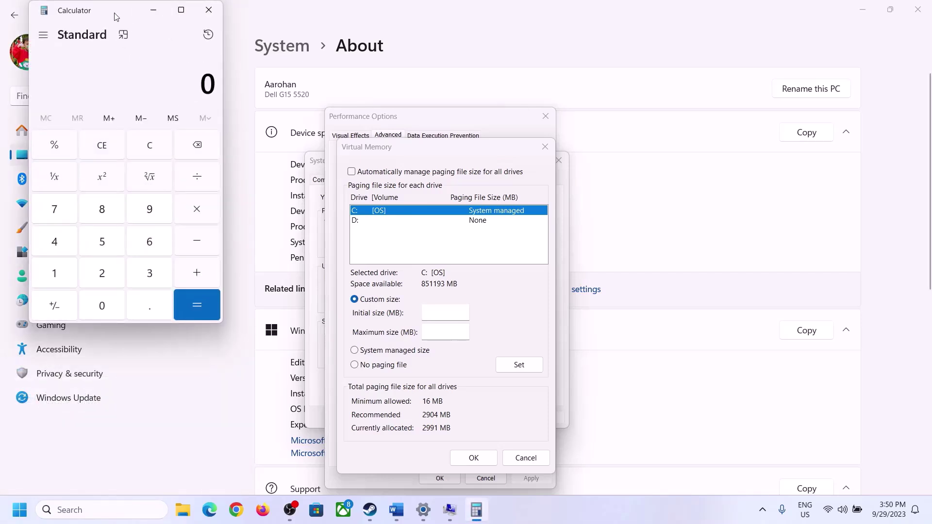
pyautogui.moveTo(117, 17); pyautogui.dragTo(680, 160)
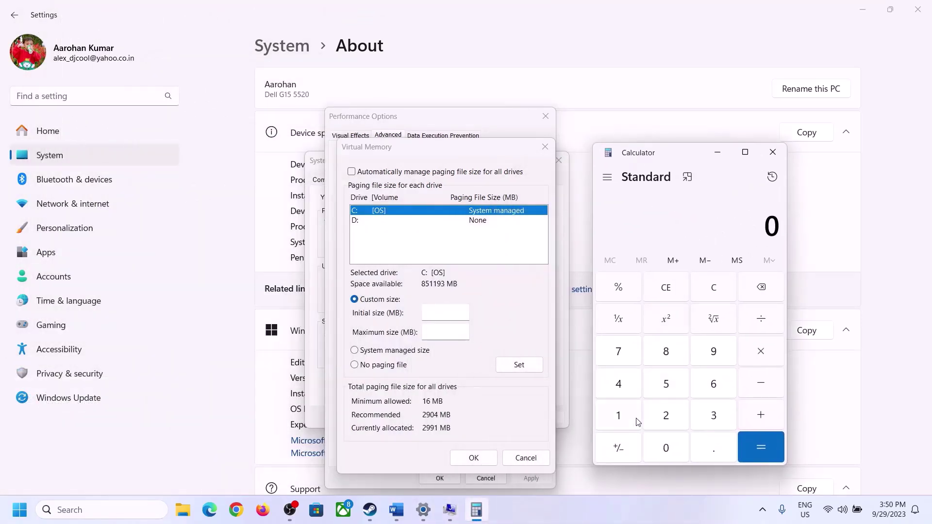
pyautogui.click(397, 510)
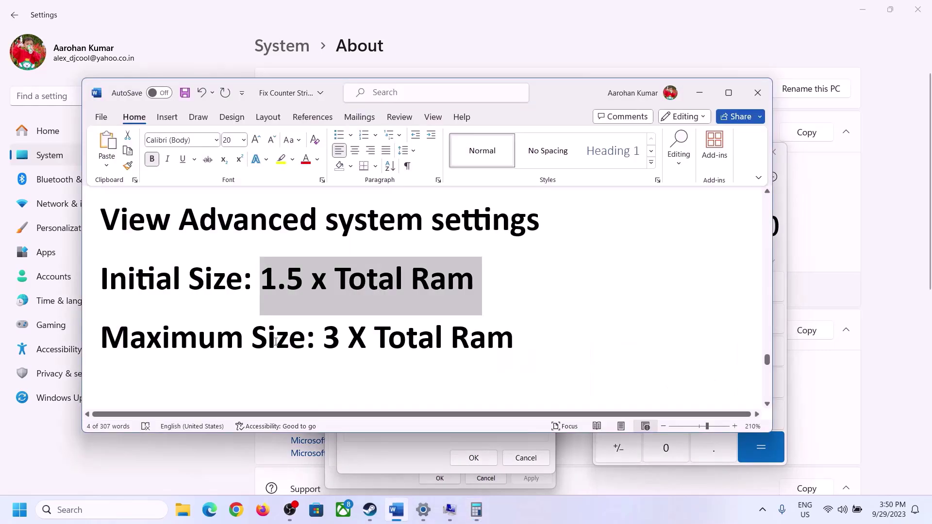
pyautogui.click(476, 509)
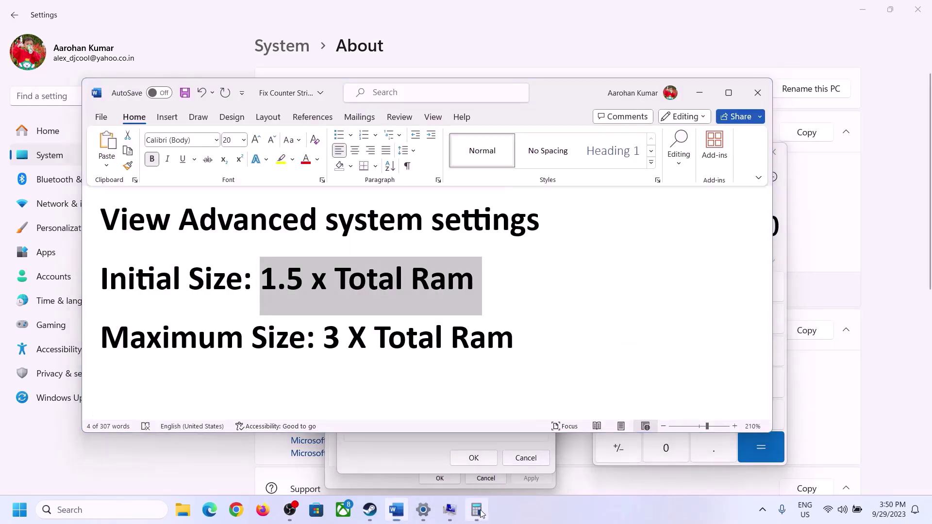
pyautogui.click(619, 417)
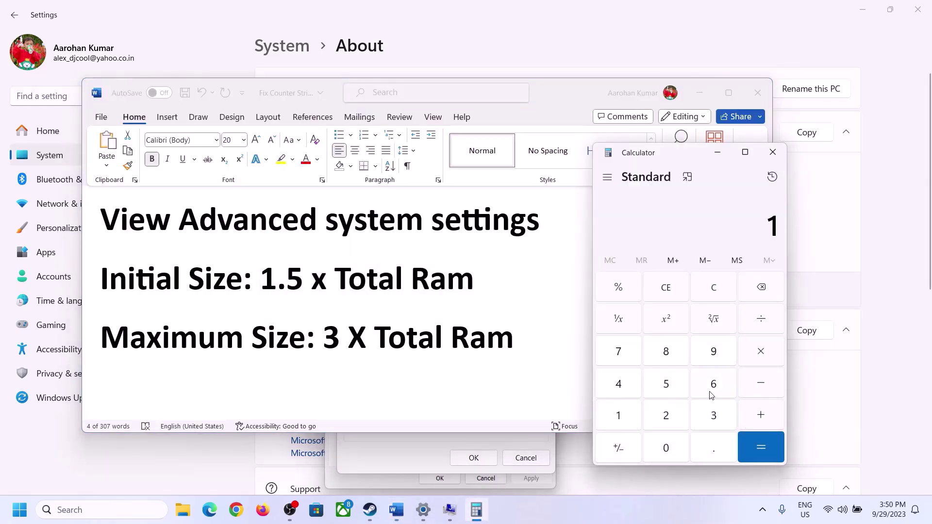
pyautogui.click(710, 389)
pyautogui.click(716, 296)
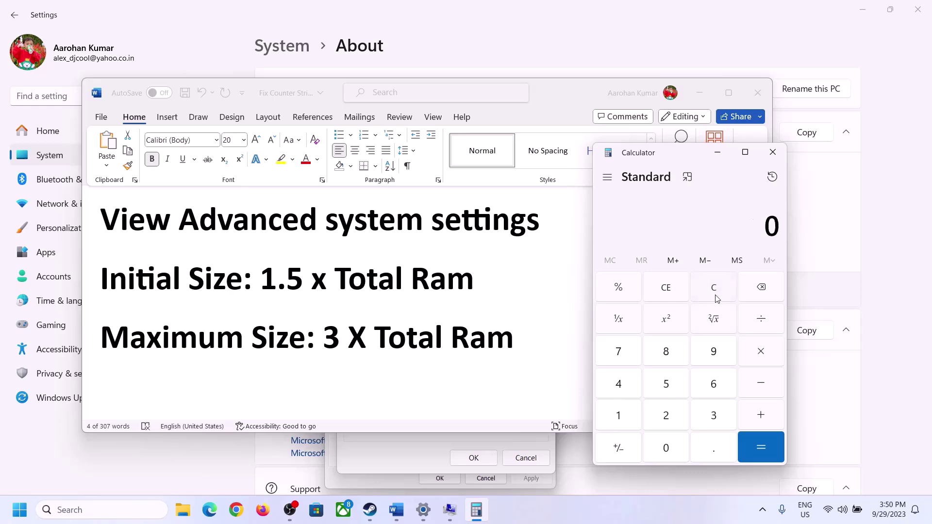
# Step: Convert the installed RAM to megabytes in Calculator by multiplying 16 by 1024
pyautogui.click(627, 417)
pyautogui.click(709, 387)
pyautogui.click(761, 360)
pyautogui.click(619, 416)
pyautogui.click(674, 454)
pyautogui.click(666, 418)
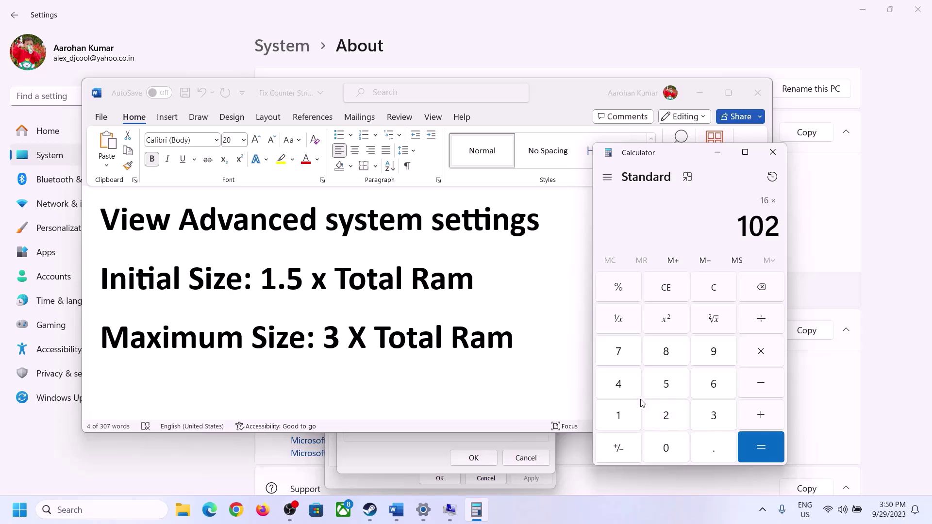
pyautogui.click(627, 391)
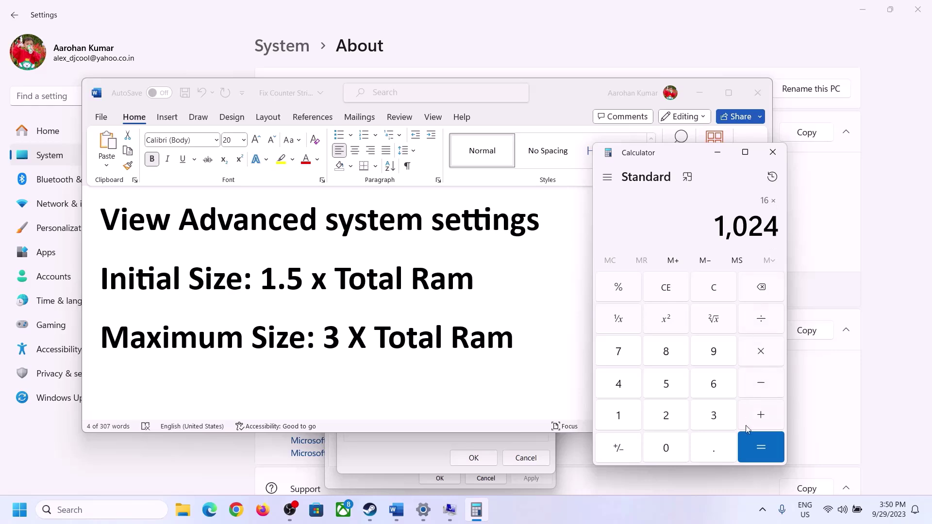
pyautogui.click(761, 449)
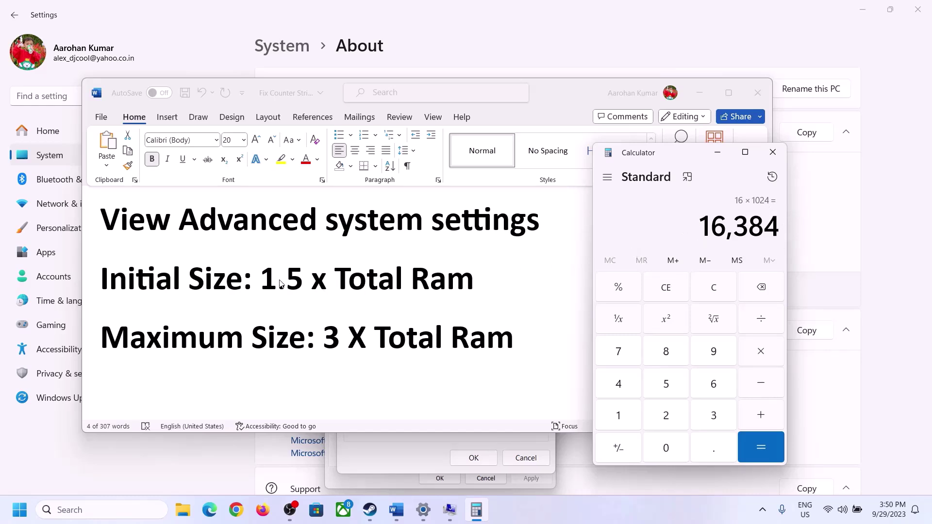
# Step: Multiply the RAM in megabytes by 1.5 in Calculator to work out the initial paging file size
pyautogui.click(763, 356)
pyautogui.click(630, 419)
pyautogui.click(710, 458)
pyautogui.click(677, 394)
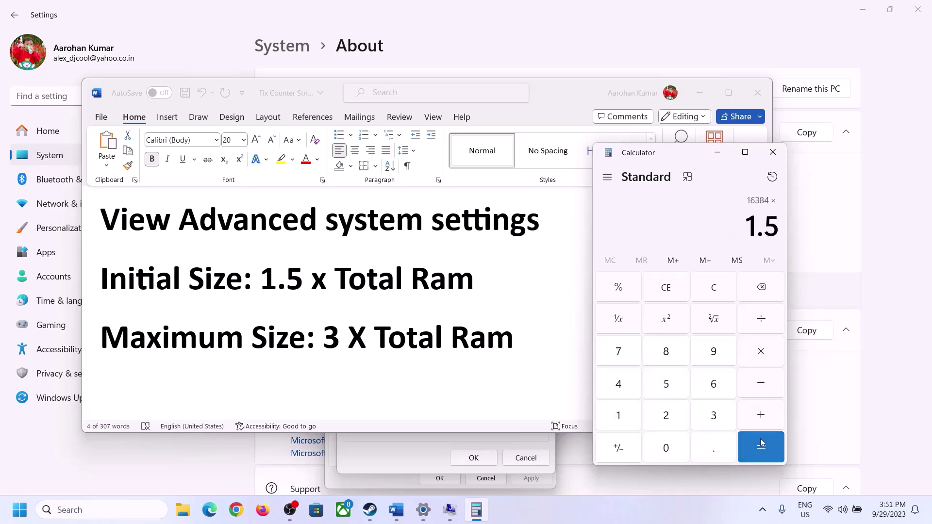
pyautogui.click(761, 447)
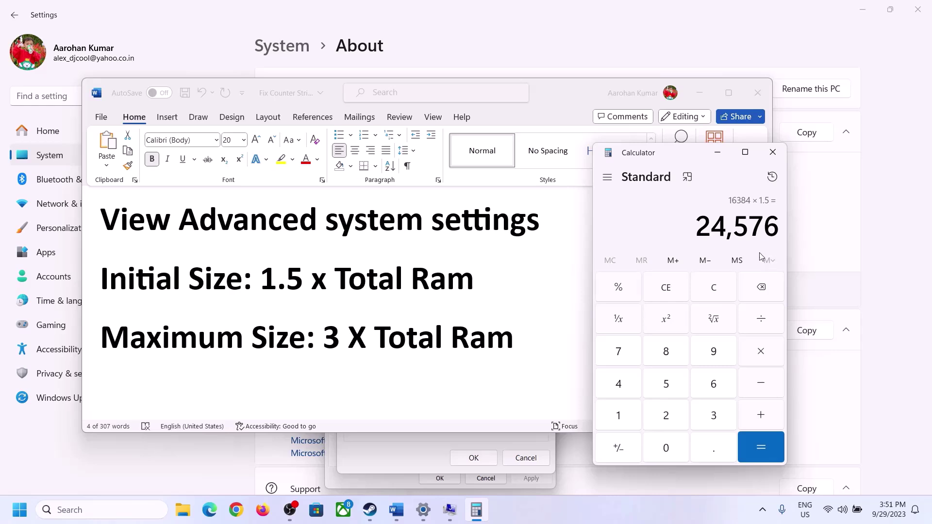
# Step: Return to the Virtual Memory dialog and set the custom initial size for drive C: to 24576 MB
pyautogui.click(411, 453)
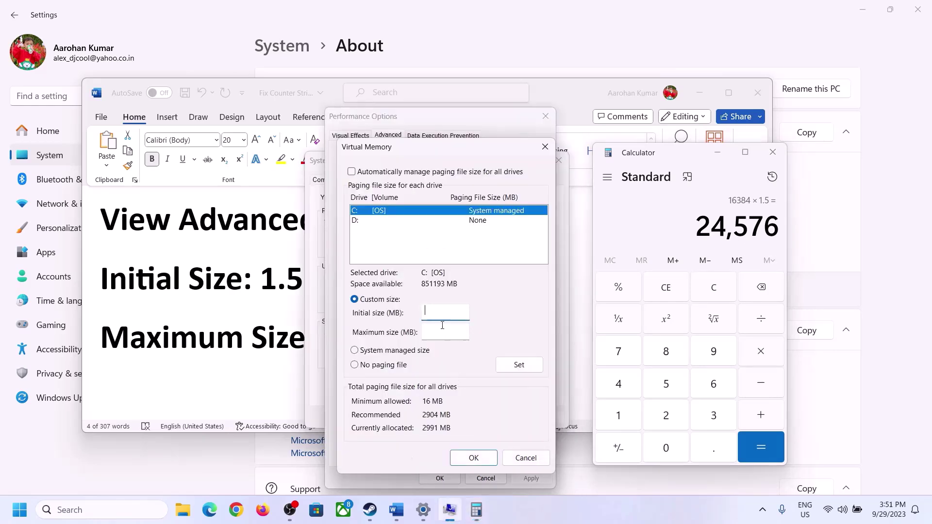
pyautogui.write('24576')
pyautogui.click(467, 332)
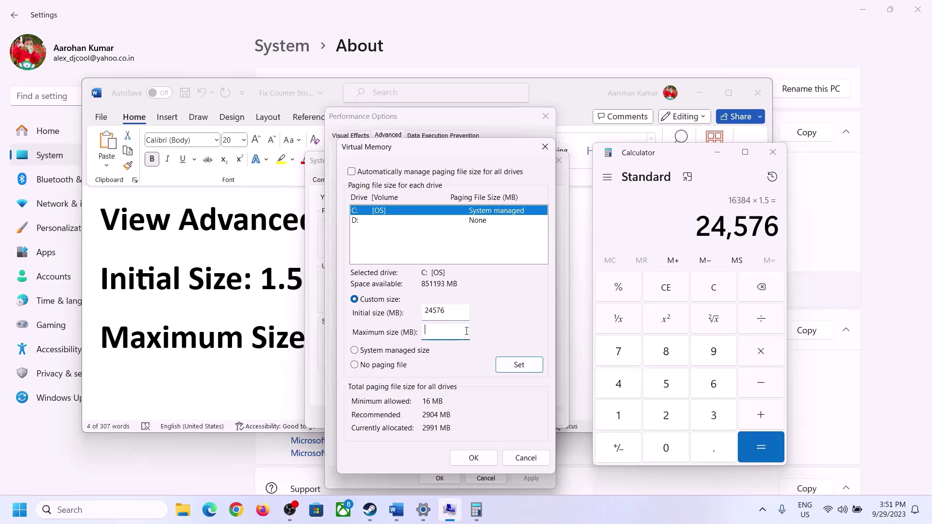
# Step: Recheck the Word document's size formulas, clear Calculator, and look up the installed RAM in Windows Settings before returning to Calculator
pyautogui.hotkey('alt', 'Tab')
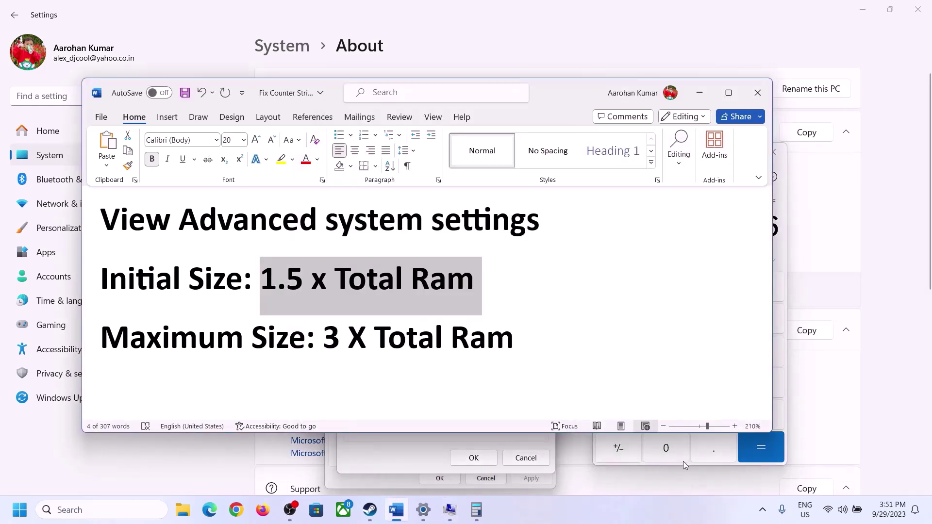
pyautogui.click(782, 251)
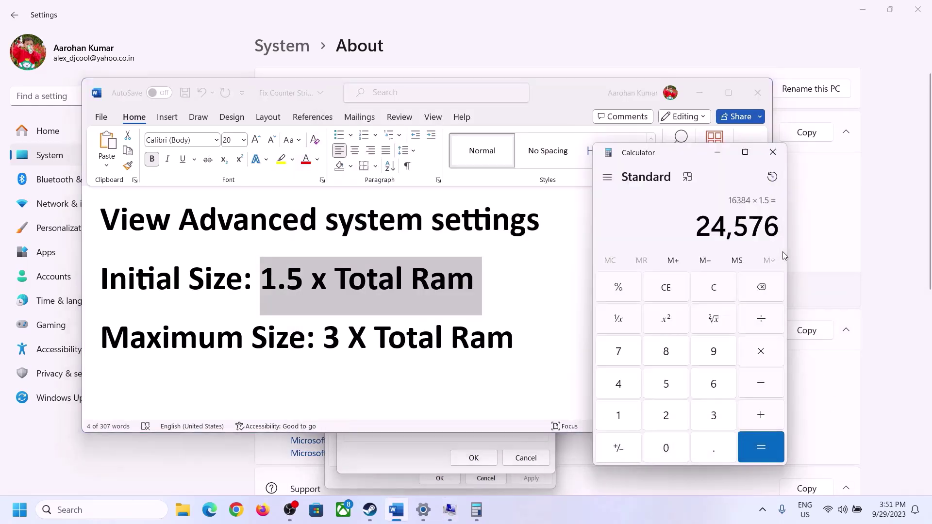
pyautogui.click(723, 288)
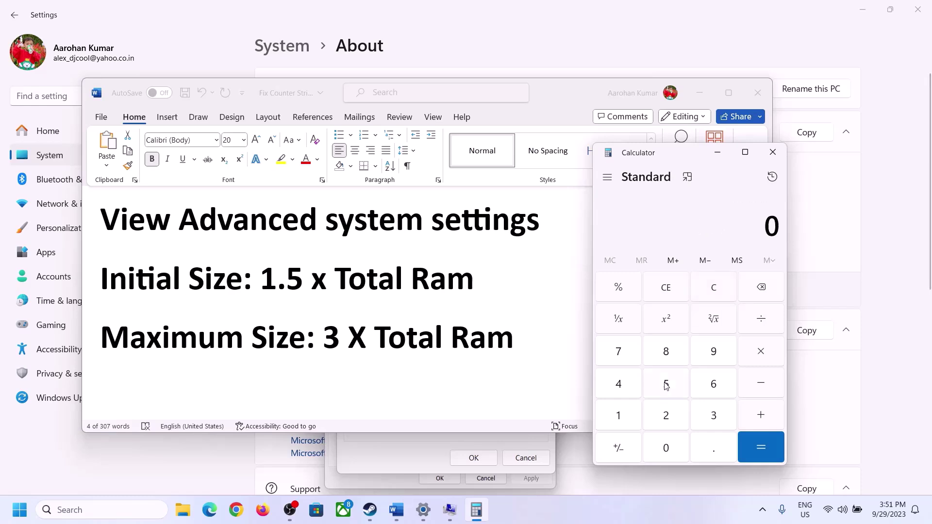
pyautogui.click(424, 510)
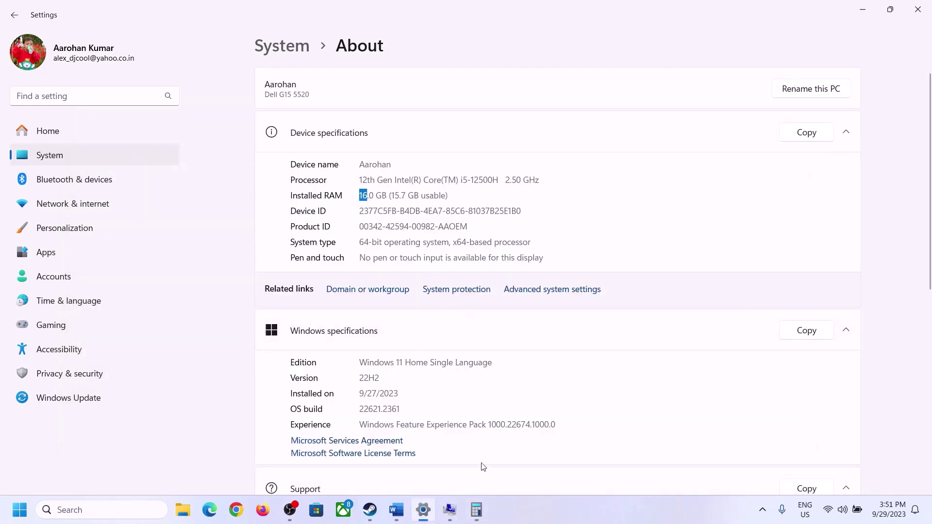
pyautogui.click(477, 510)
# Step: Multiply 16 by 1024 in Calculator again to get the RAM in megabytes for the maximum size
pyautogui.click(629, 414)
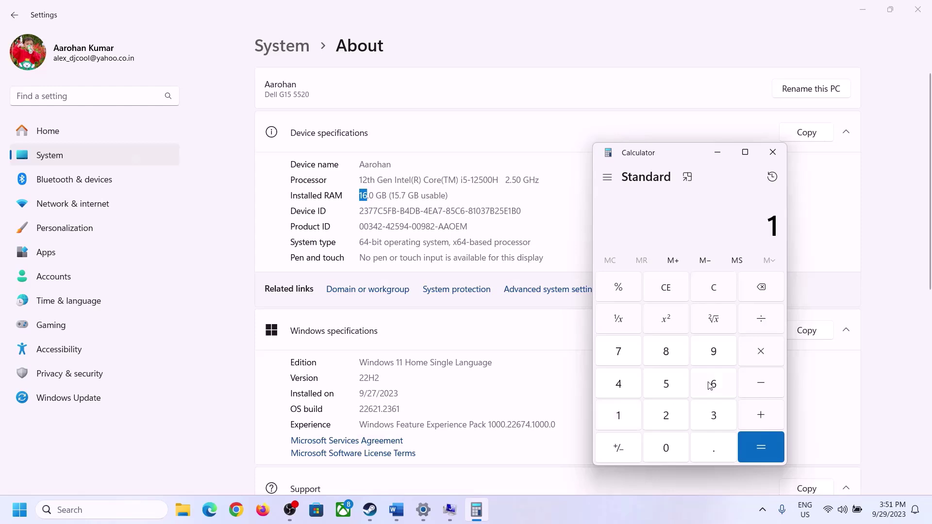
pyautogui.click(712, 386)
pyautogui.click(759, 353)
pyautogui.click(625, 412)
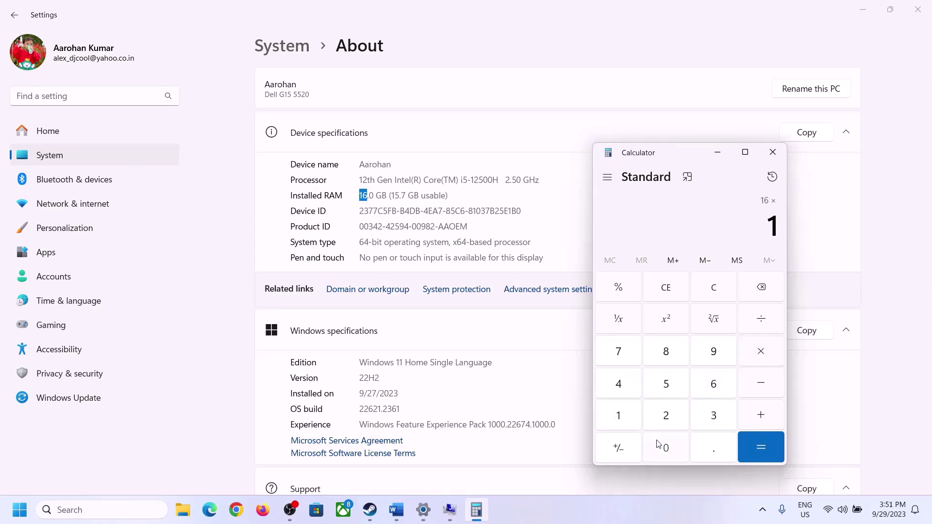
pyautogui.click(658, 444)
pyautogui.click(665, 414)
pyautogui.click(619, 384)
pyautogui.click(757, 444)
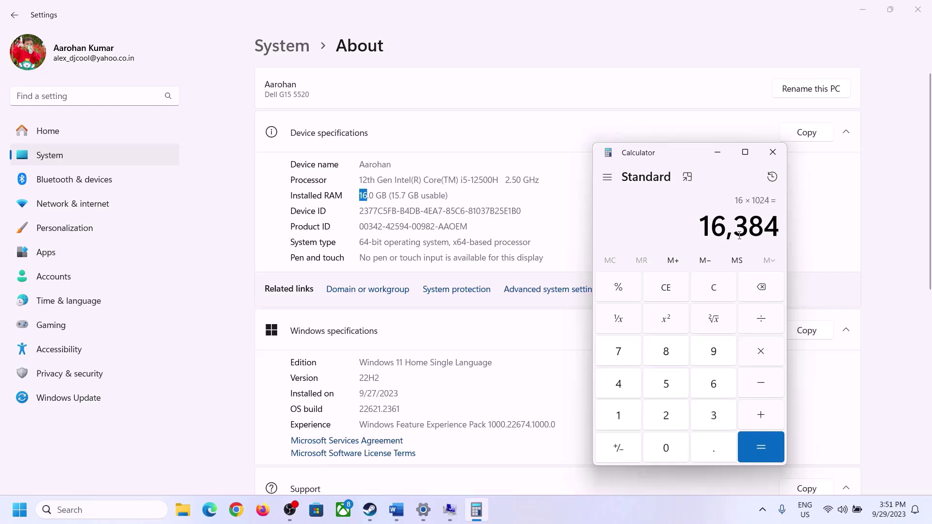
# Step: Check the maximum size formula in the Word document and multiply the RAM in megabytes by 3 in Calculator
pyautogui.click(397, 510)
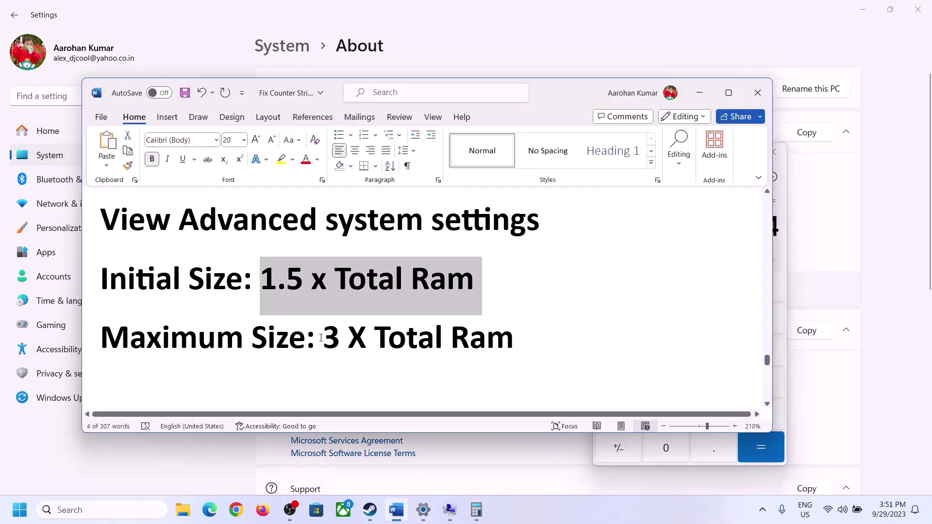
pyautogui.click(476, 510)
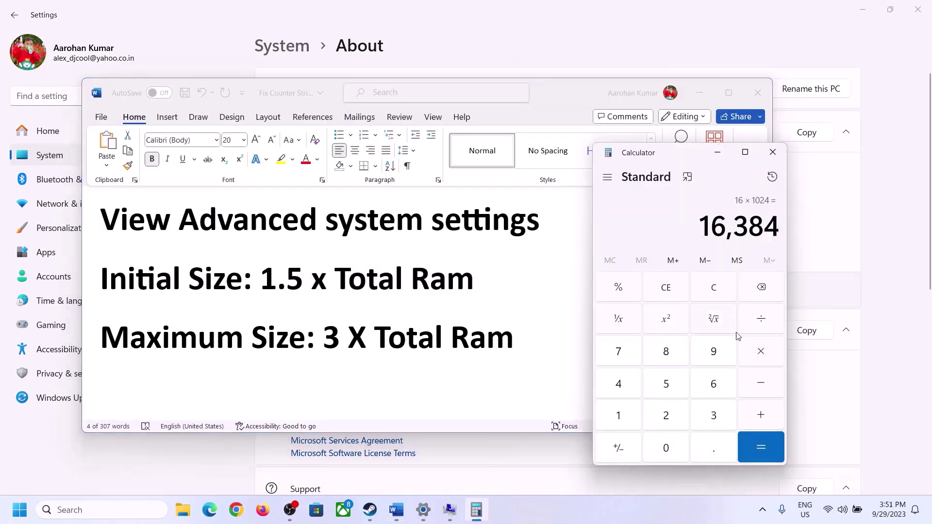
pyautogui.click(762, 357)
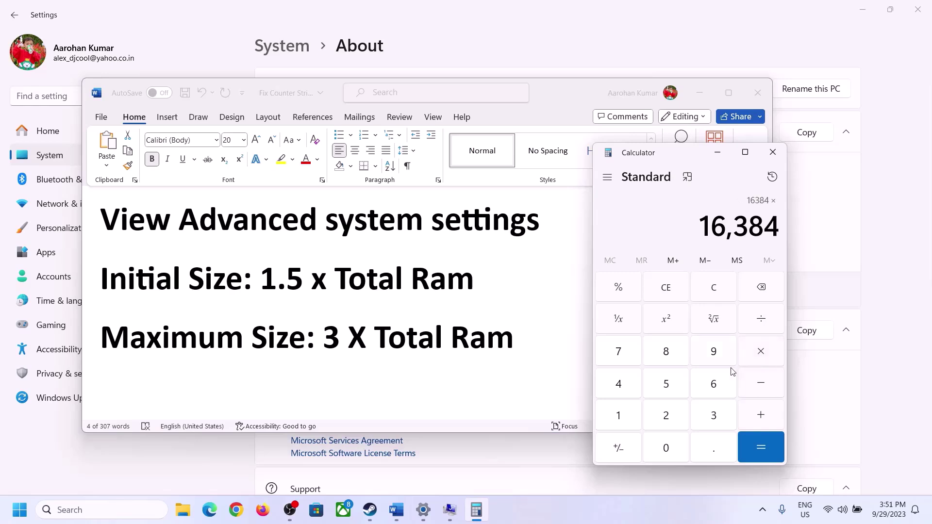
pyautogui.click(701, 417)
pyautogui.click(768, 446)
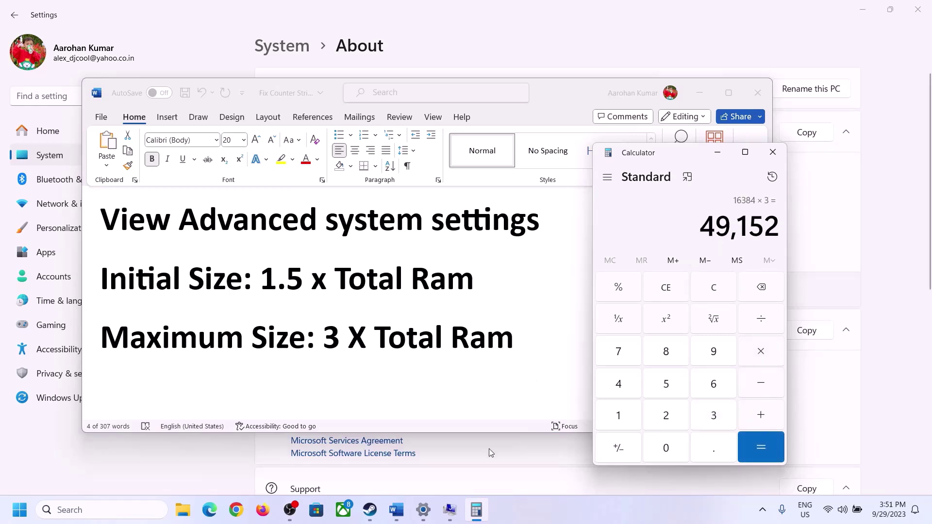
# Step: Return to the Virtual Memory dialog and set the custom maximum size for drive C: to 49152 MB
pyautogui.click(450, 514)
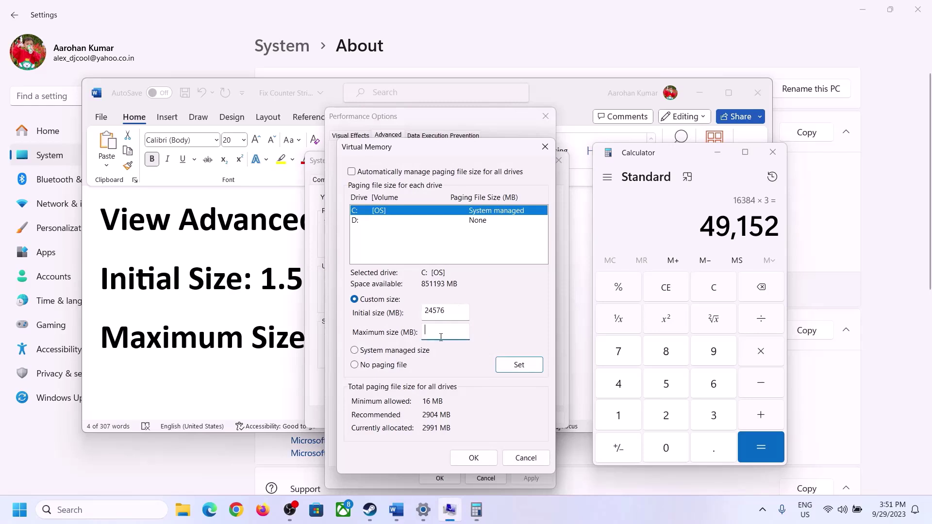
pyautogui.write('49152')
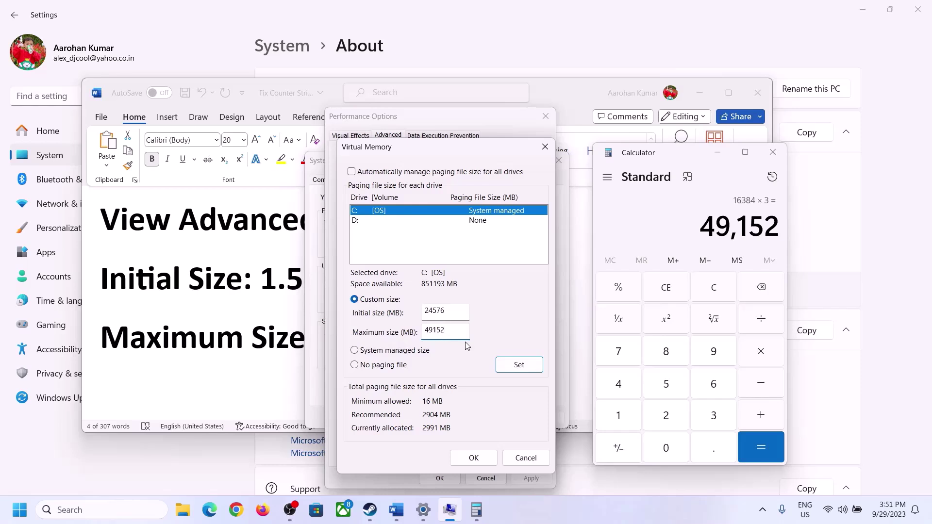
# Step: Apply the custom paging file size to drive C:, confirm the open system dialogs, and dismiss the restart prompt without restarting
pyautogui.click(519, 368)
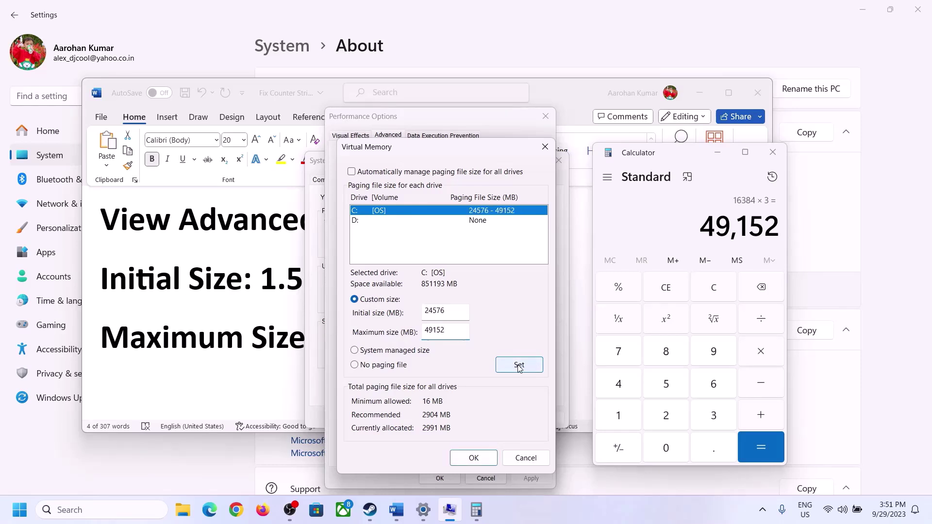
pyautogui.click(479, 462)
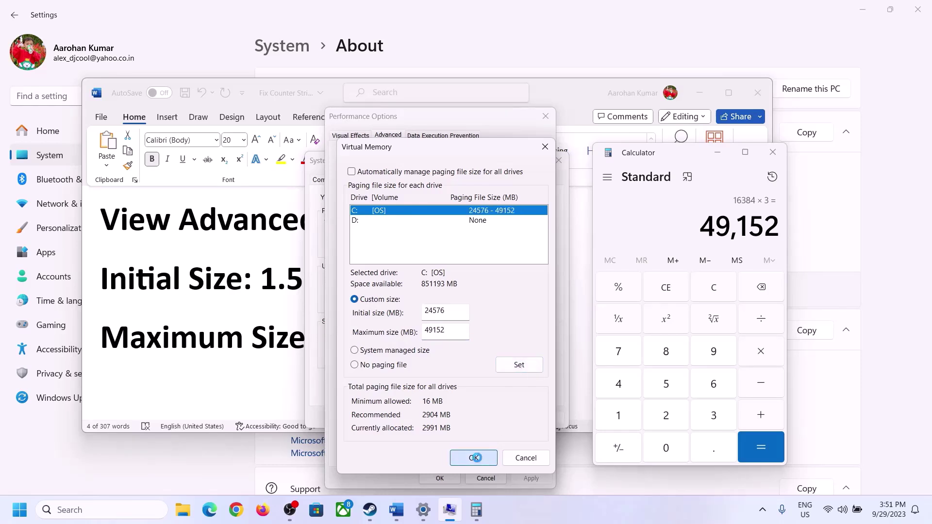
pyautogui.click(563, 299)
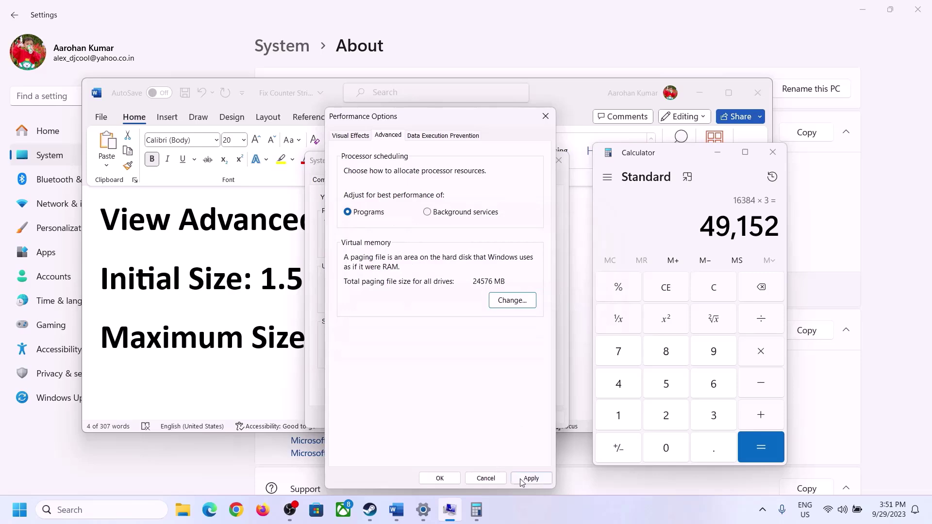
pyautogui.click(441, 478)
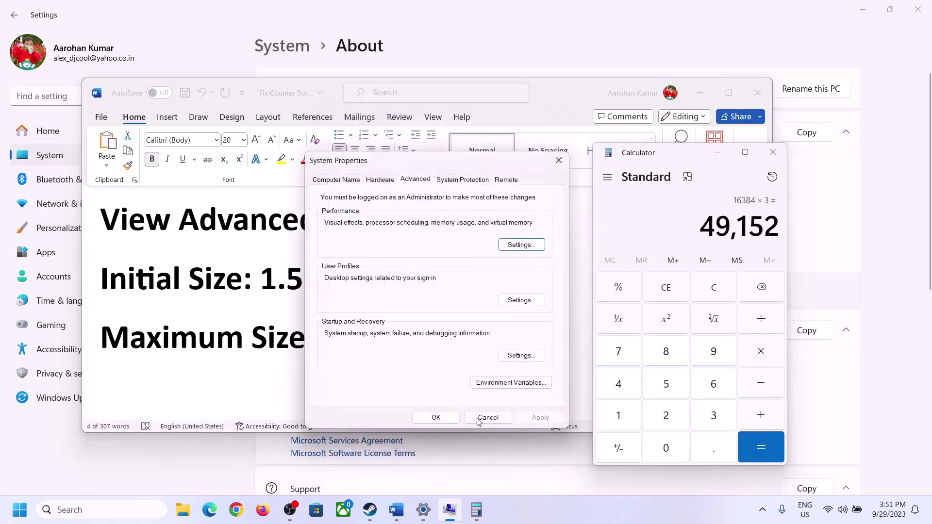
pyautogui.click(441, 416)
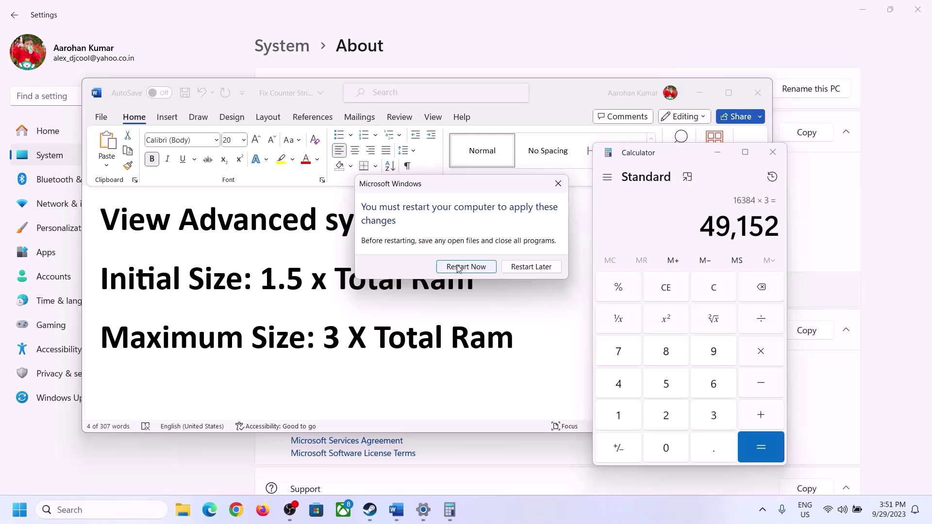
pyautogui.click(552, 185)
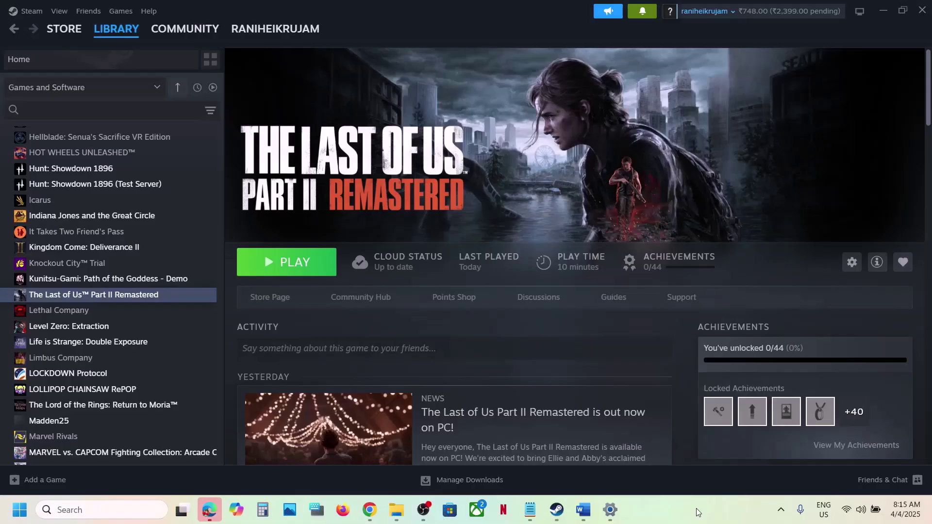
# Step: Switch to the Word document, highlight the Step 12 instruction to update the BIOS, and check the computer's battery level
pyautogui.click(580, 514)
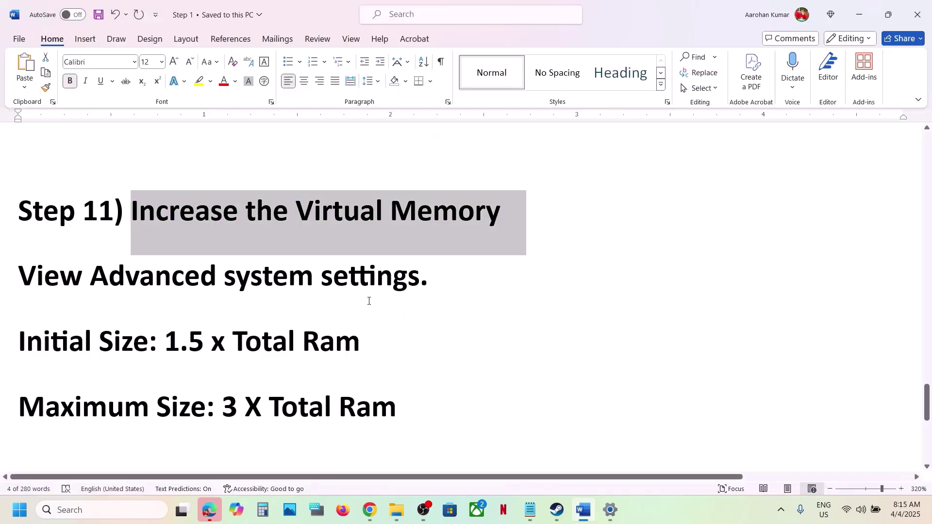
pyautogui.scroll(-5, 369, 301)
pyautogui.moveTo(147, 320); pyautogui.dragTo(347, 313)
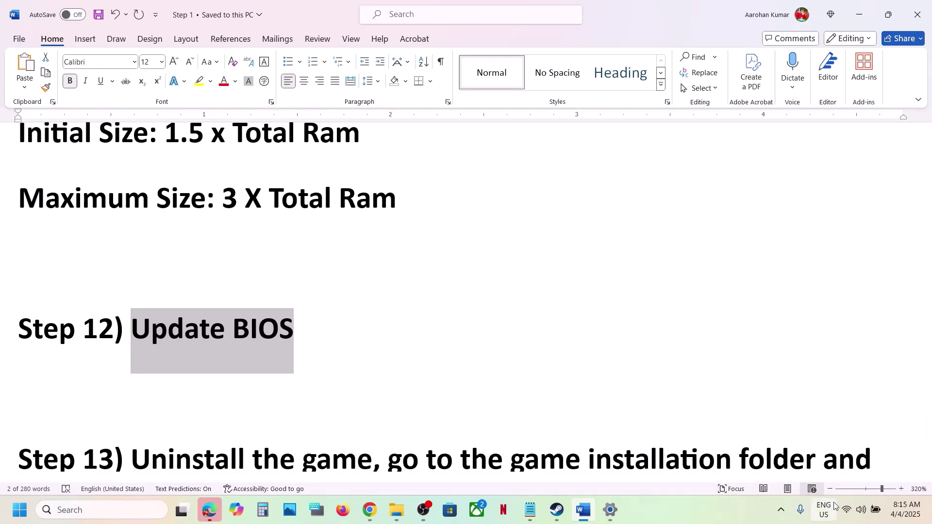
pyautogui.click(872, 514)
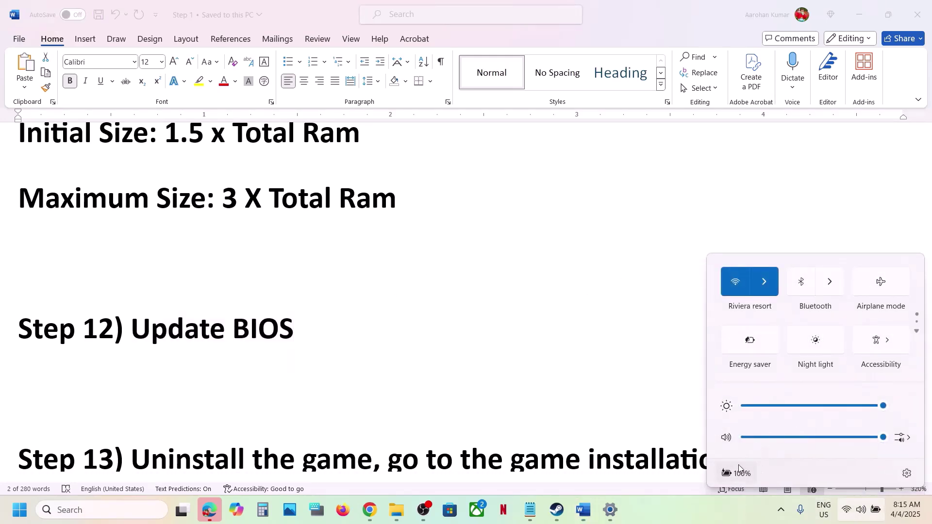
pyautogui.click(422, 366)
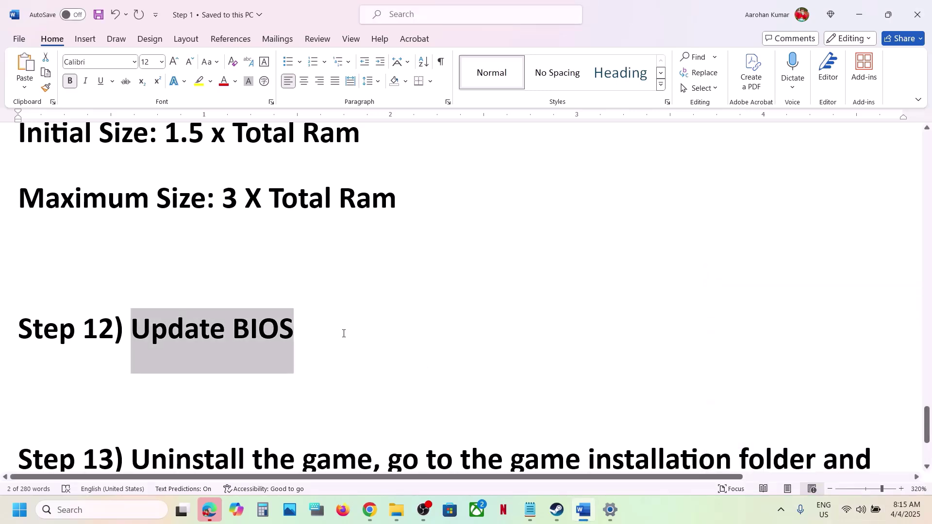
# Step: Highlight Step 13 in the Word document and look up the Uninstall option for The Last of Us Part II Remastered in Steam
pyautogui.scroll(-3, 344, 334)
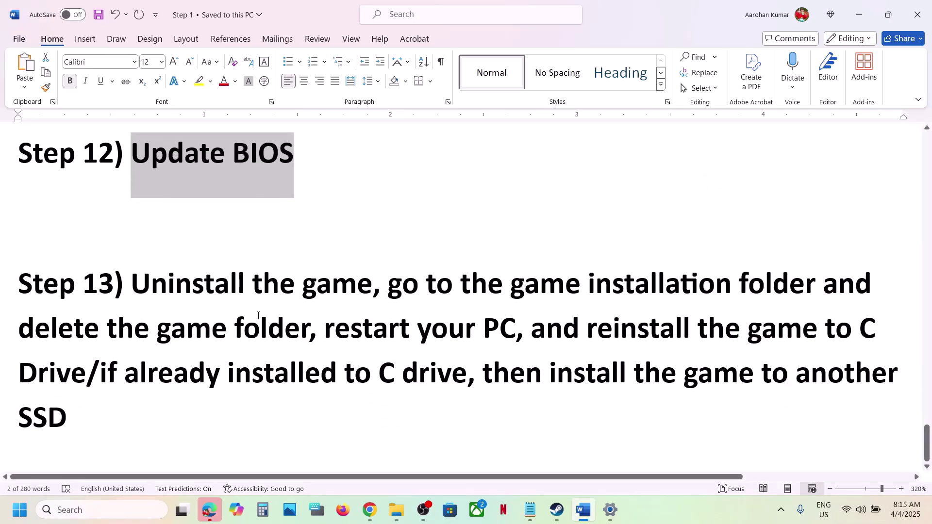
pyautogui.moveTo(137, 292); pyautogui.dragTo(127, 404)
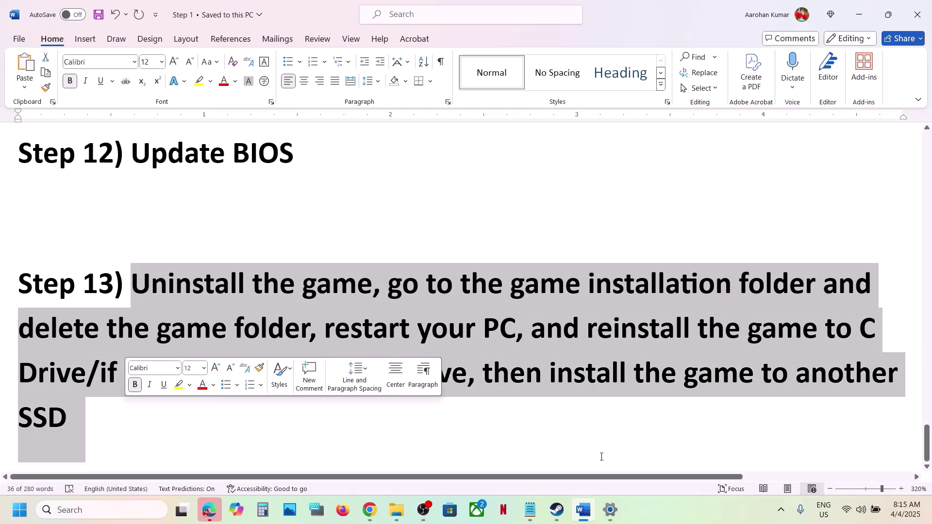
pyautogui.click(550, 519)
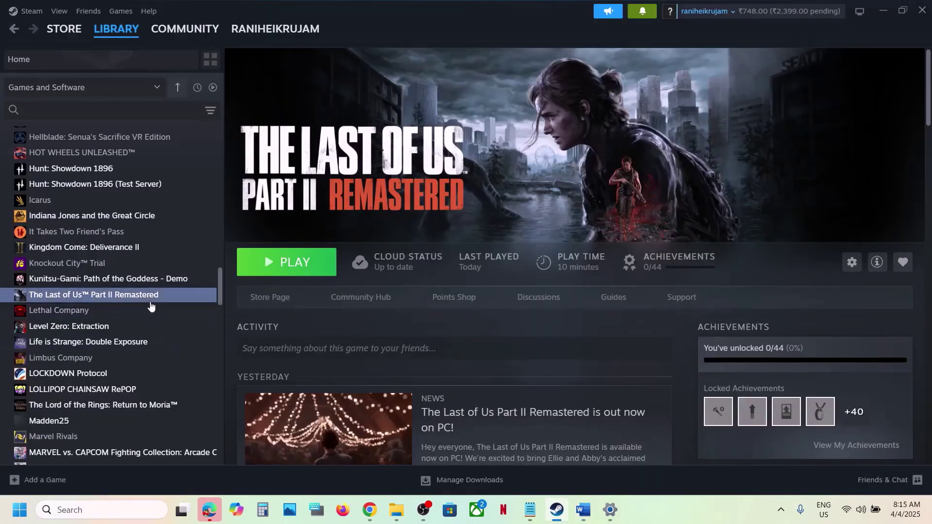
pyautogui.rightClick(151, 297)
pyautogui.moveTo(202, 373)
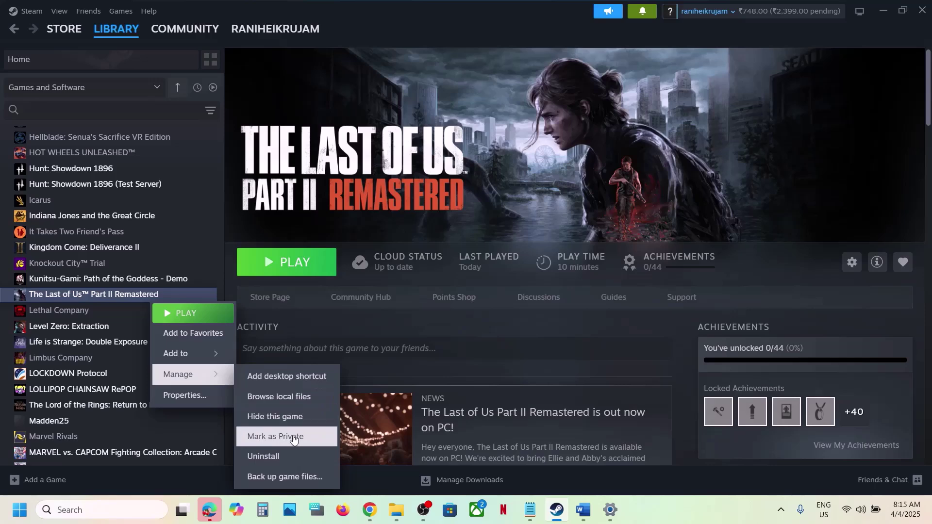
pyautogui.click(530, 230)
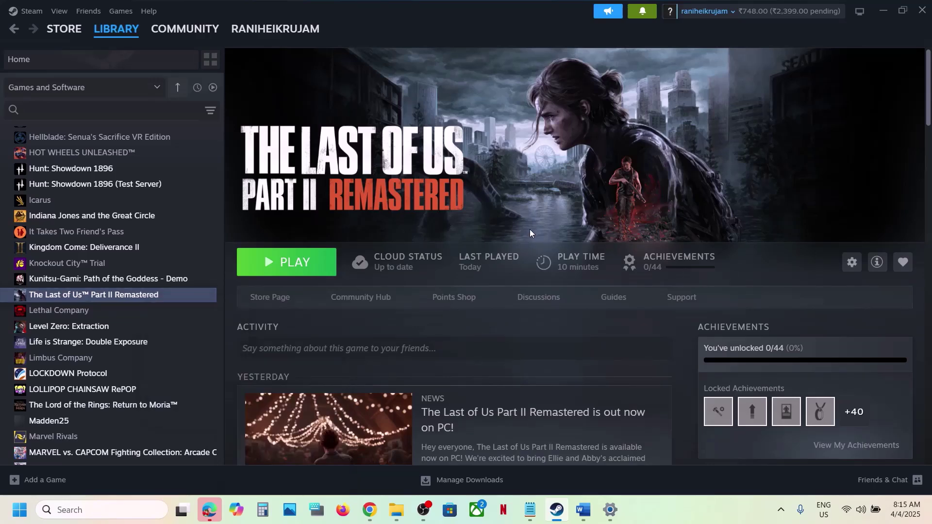
# Step: Return to the Word document, highlight Step 13's instructions for reinstalling to C Drive or another SSD, and switch back to Steam
pyautogui.click(583, 510)
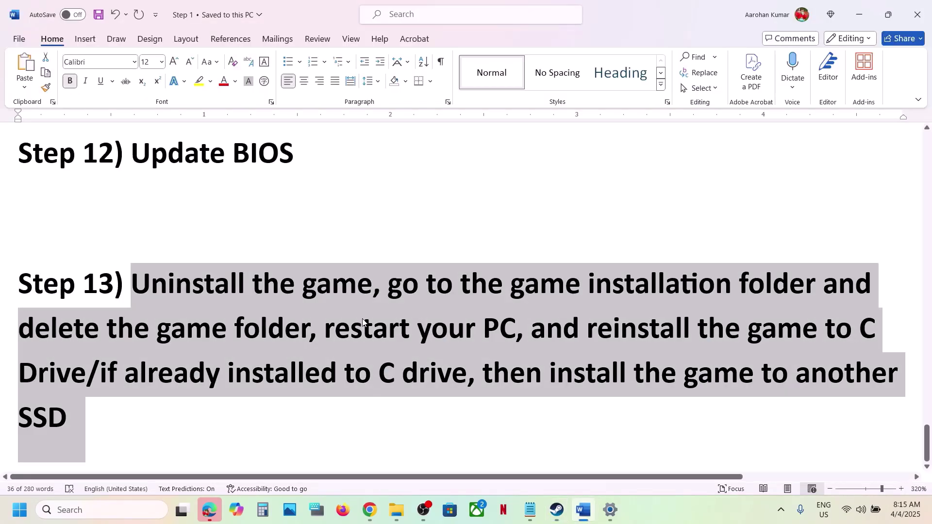
pyautogui.click(120, 359)
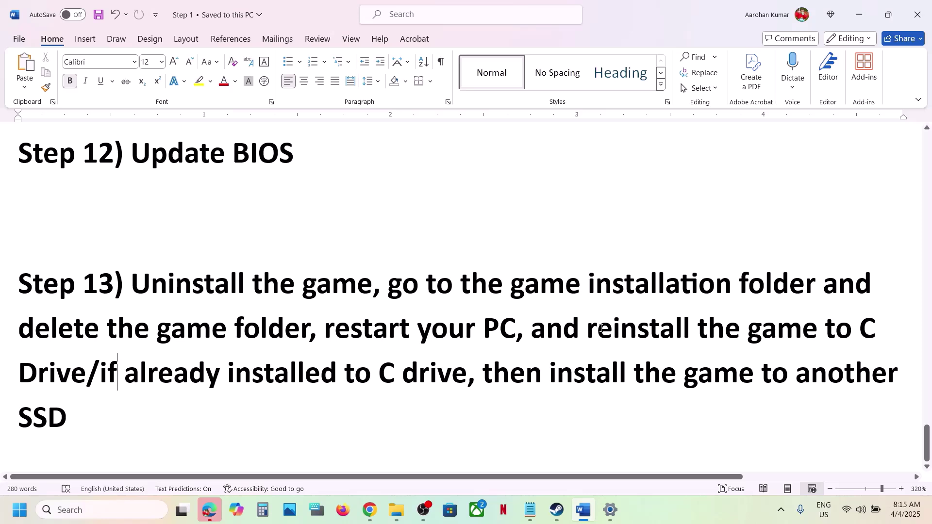
pyautogui.moveTo(601, 328); pyautogui.dragTo(91, 387)
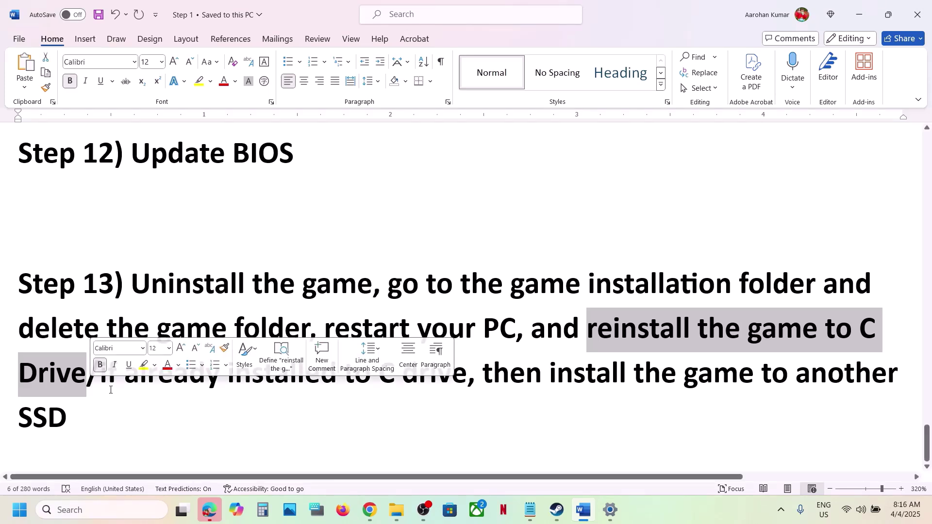
pyautogui.moveTo(116, 384); pyautogui.dragTo(461, 377)
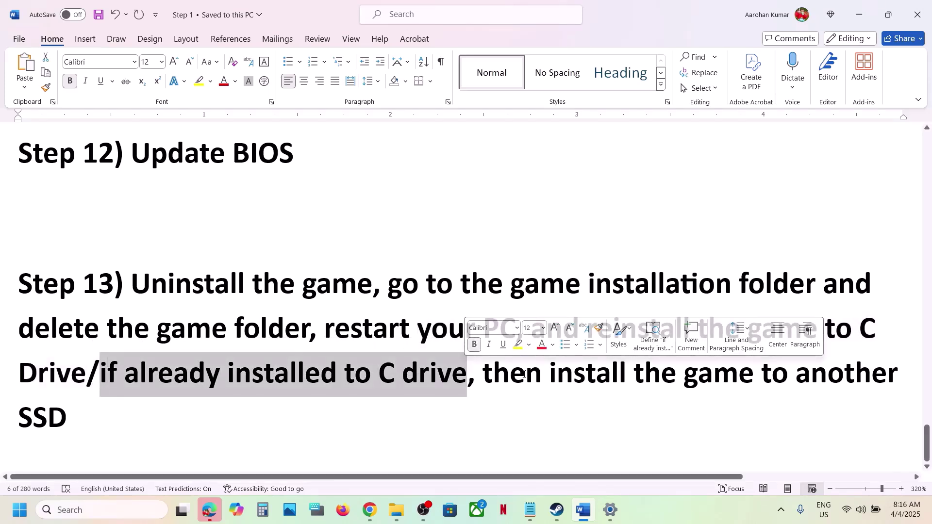
pyautogui.moveTo(702, 376); pyautogui.dragTo(71, 436)
pyautogui.click(558, 510)
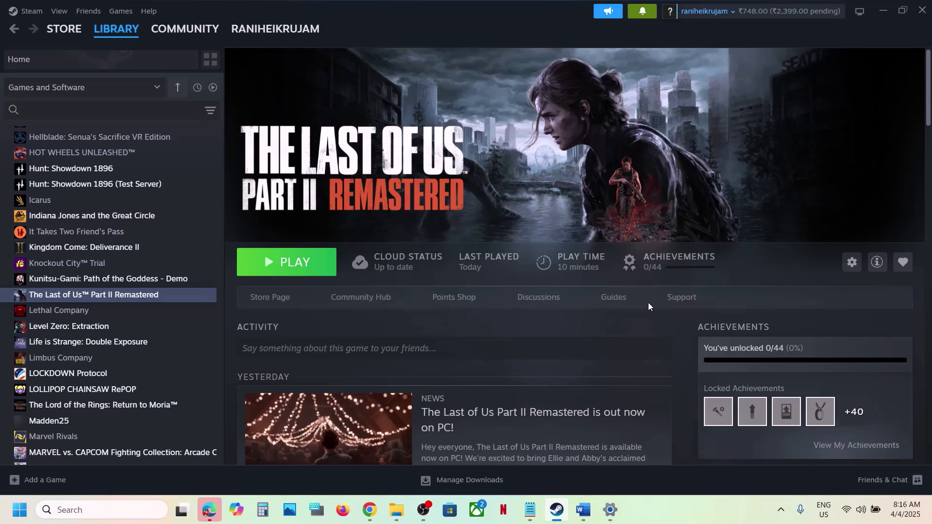
pyautogui.click(671, 508)
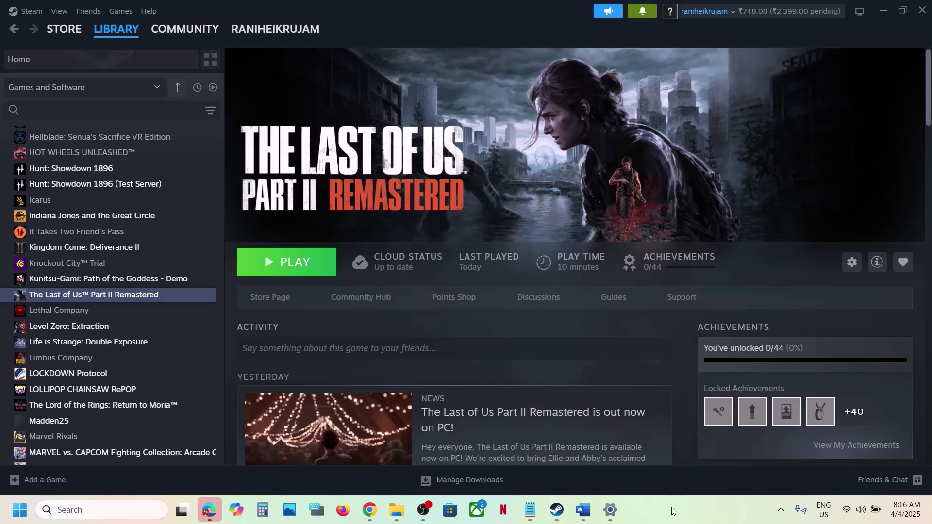